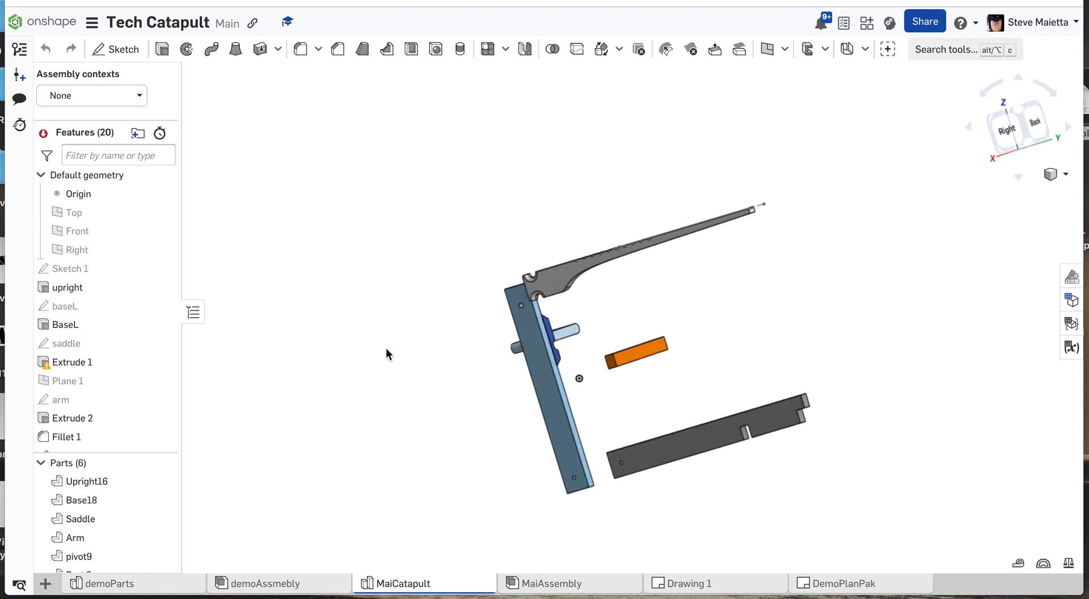
Examine the assembled catapult in MaiAssembly and open Drawing 1.
click(539, 587)
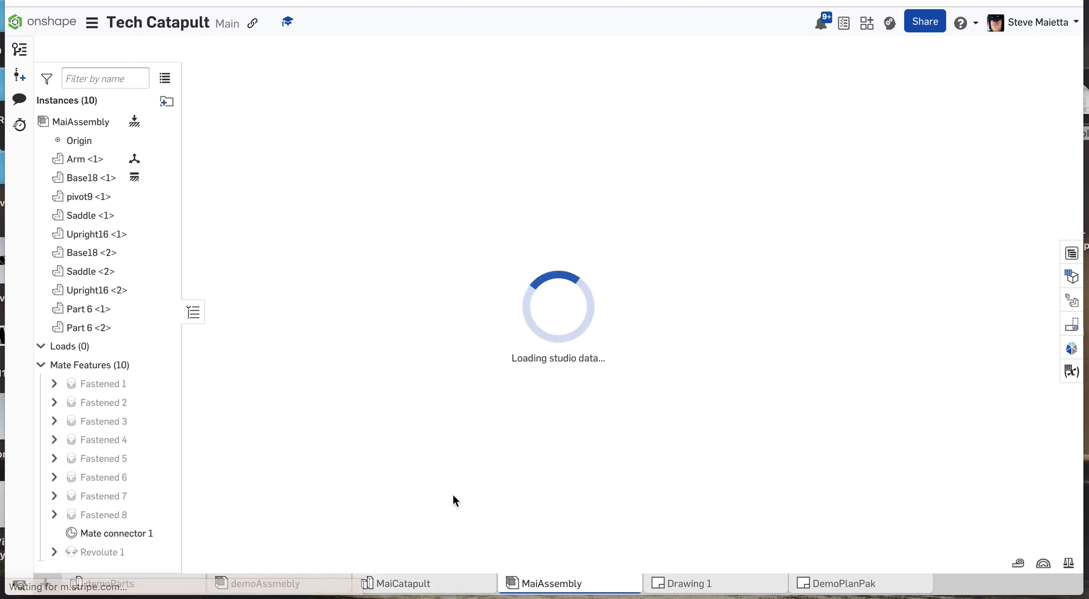
mouse_move(389, 384)
right_down()
mouse_move(348, 357)
mouse_move(281, 361)
mouse_move(342, 362)
mouse_move(355, 404)
mouse_move(292, 389)
mouse_move(406, 347)
mouse_move(485, 375)
mouse_move(501, 345)
mouse_move(384, 359)
mouse_move(412, 350)
mouse_move(382, 336)
mouse_move(316, 345)
mouse_move(370, 359)
mouse_move(379, 374)
right_up()
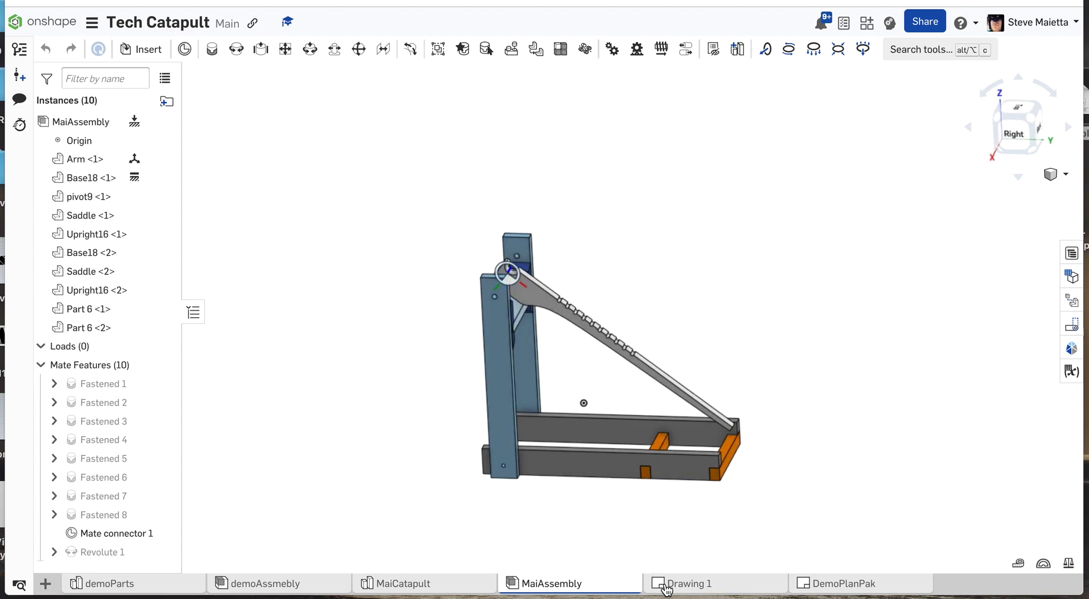
mouse_move(665, 590)
click(676, 584)
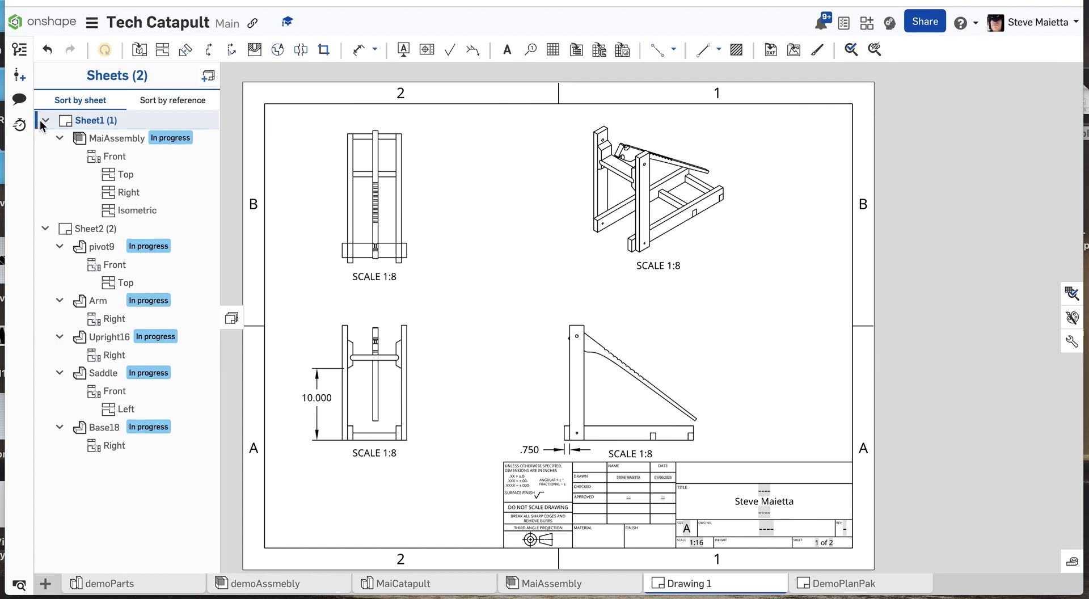
Display the sheet list of Drawing 1 and examine the dimensioned part views on Sheet2.
click(231, 319)
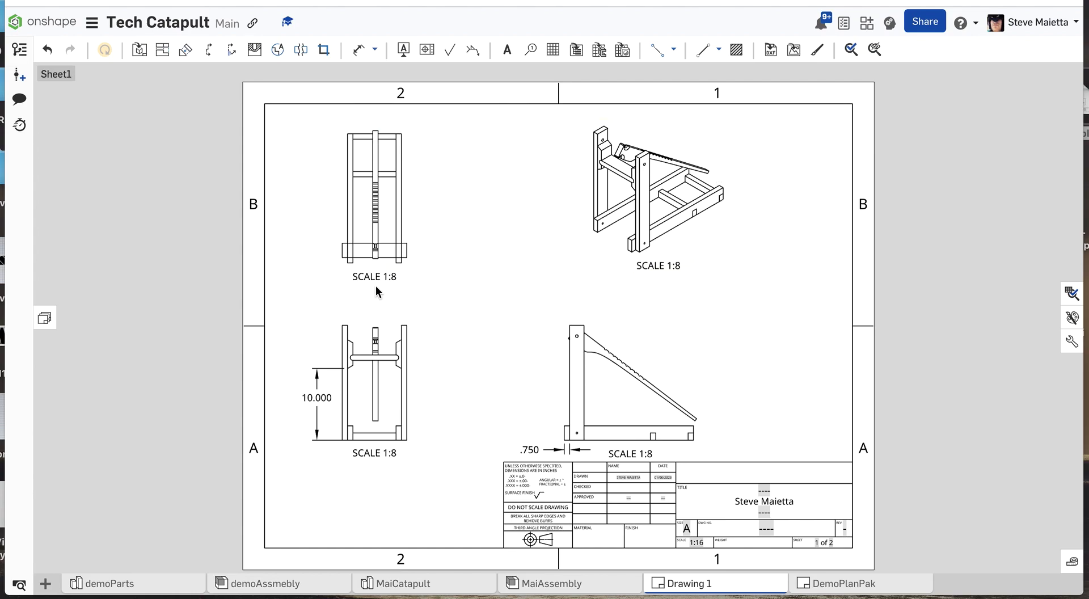
click(44, 321)
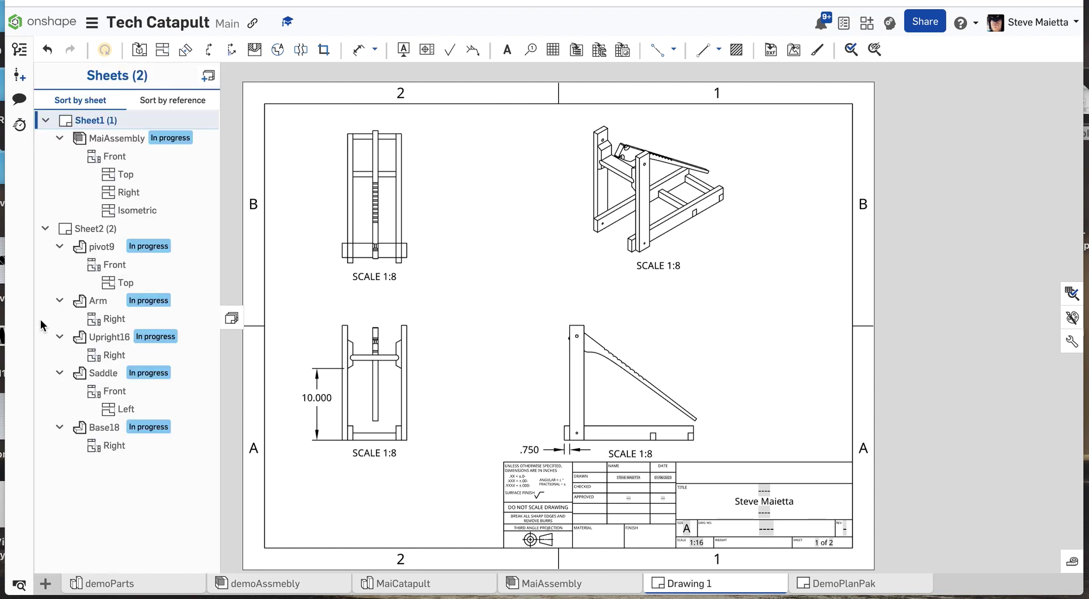
click(230, 320)
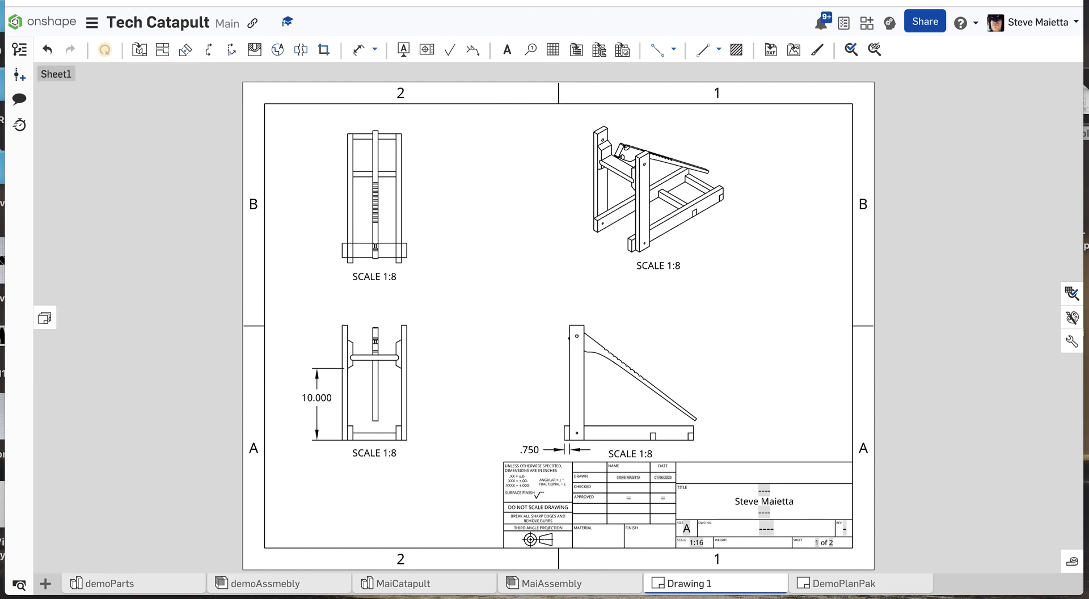
click(42, 324)
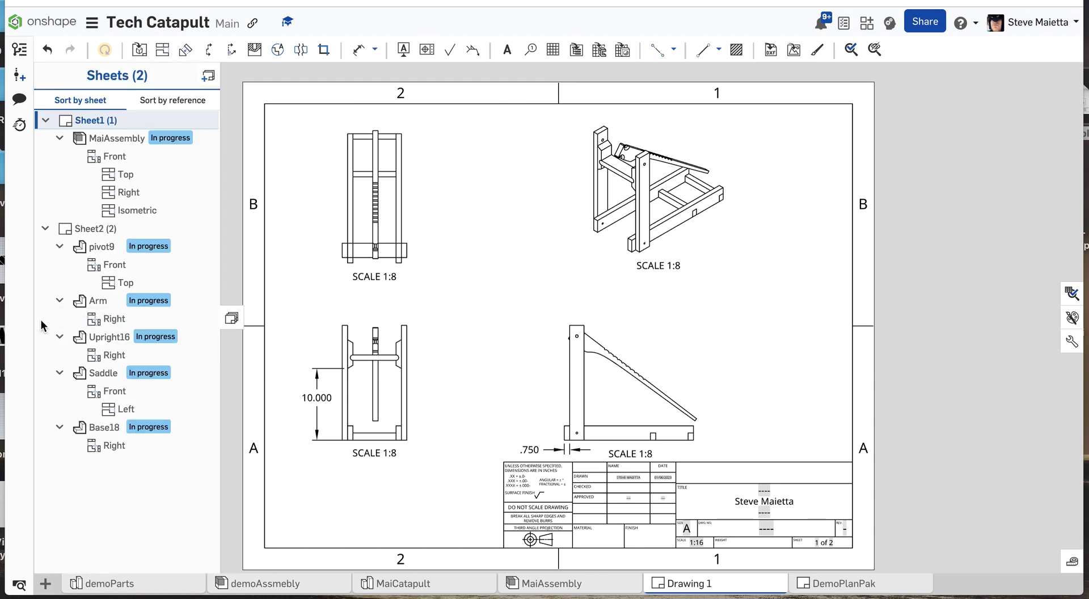
click(79, 228)
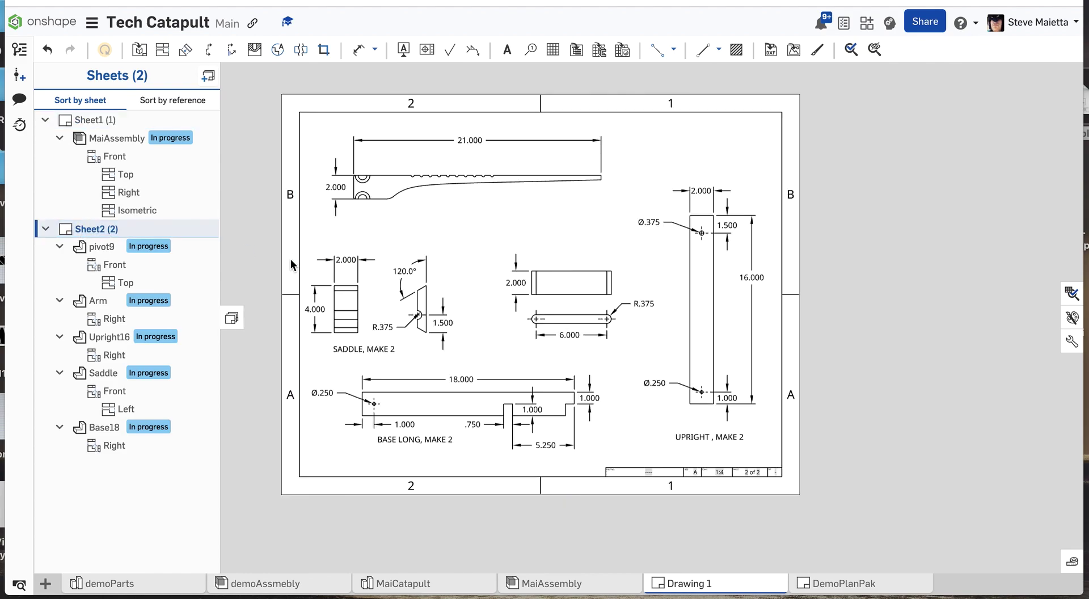
scroll(234, 223, up, 3)
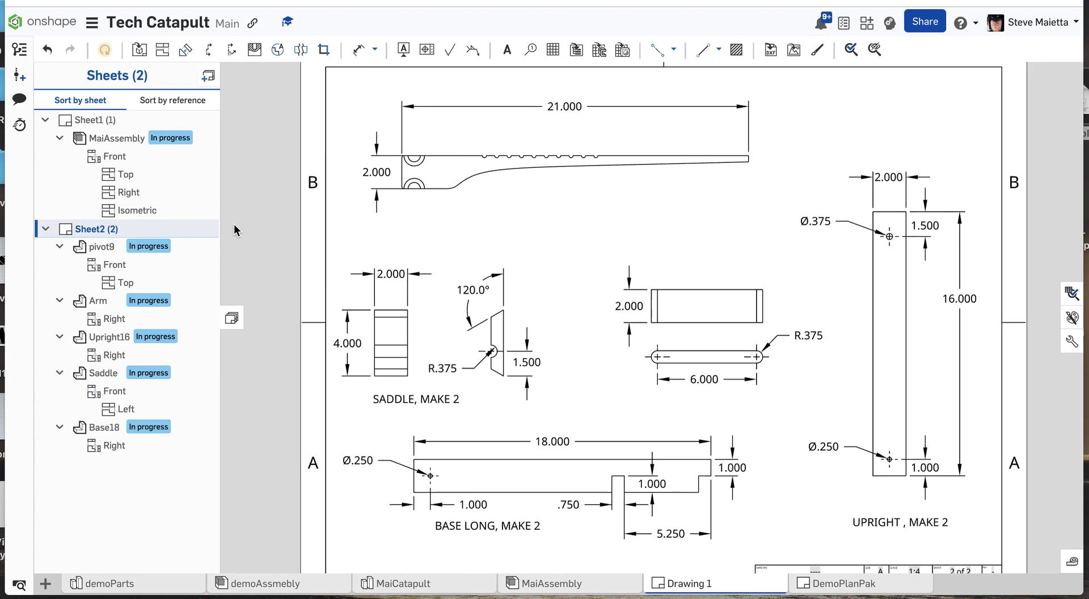
scroll(233, 224, down, 1)
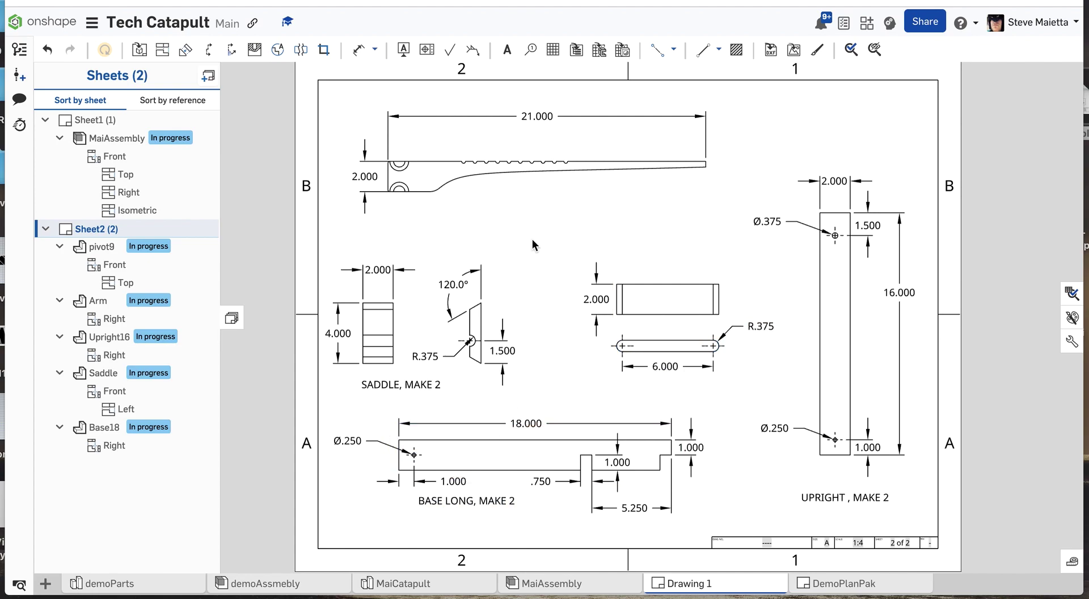
Return to Sheet1 of Drawing 1 and examine its four assembly views and placement dimensions.
click(46, 230)
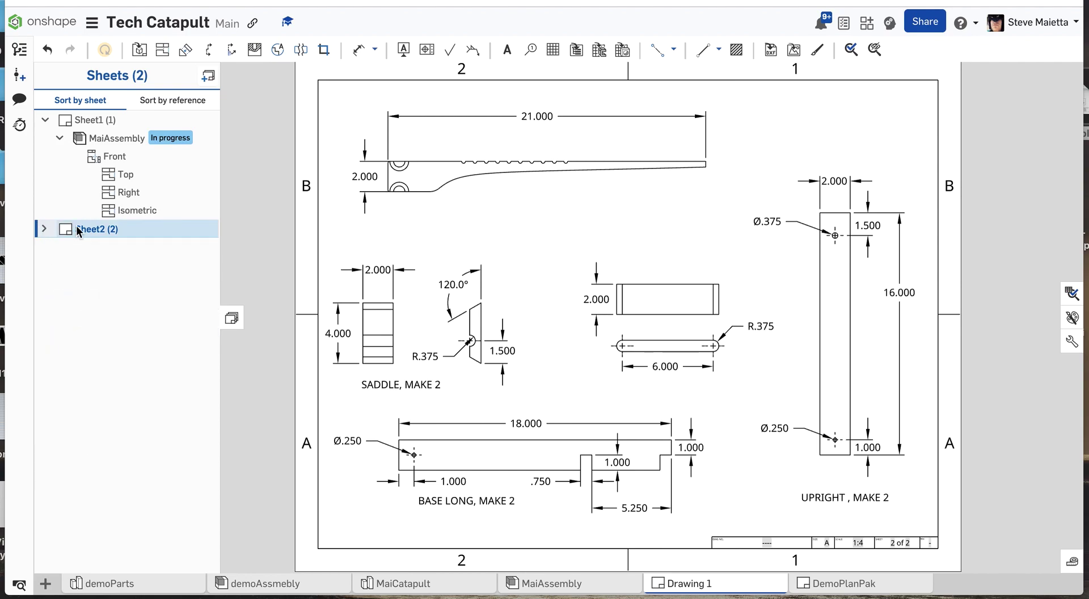
click(47, 121)
click(92, 116)
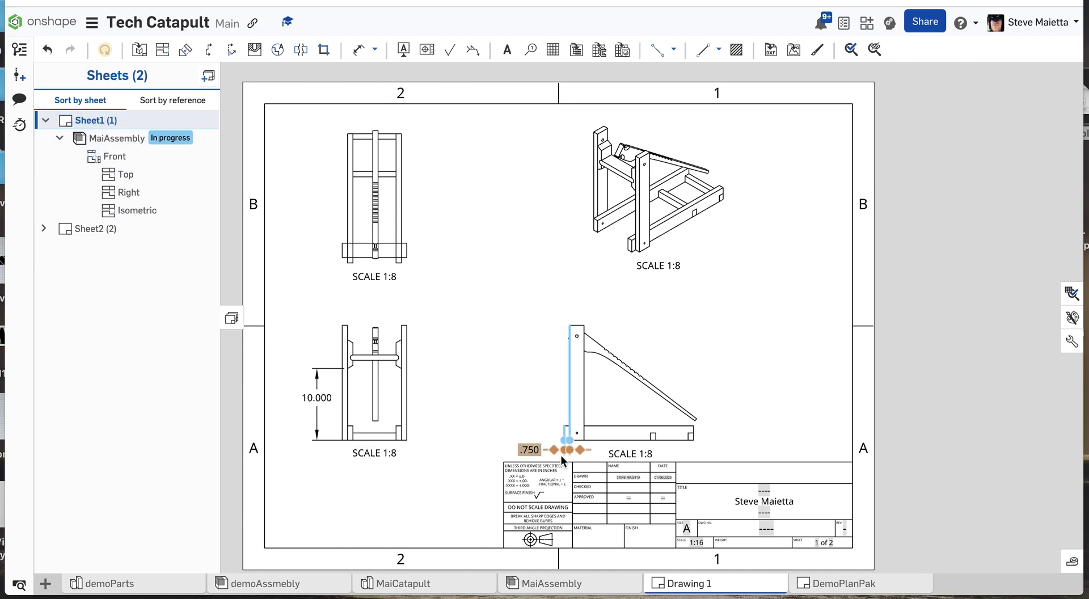
scroll(560, 455, down, 3)
scroll(560, 455, up, 6)
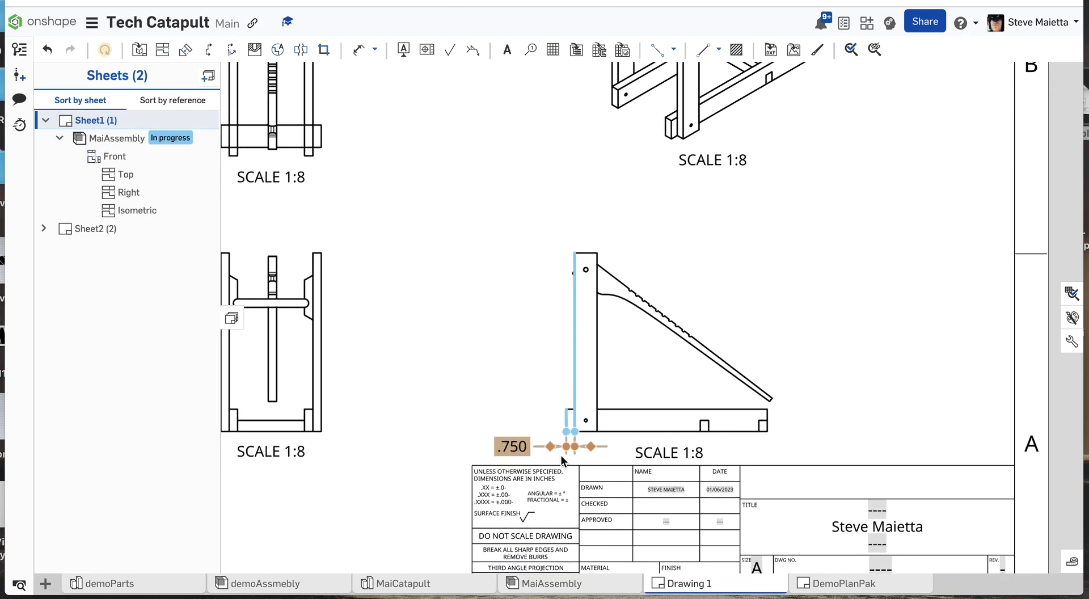
scroll(560, 455, up, 1)
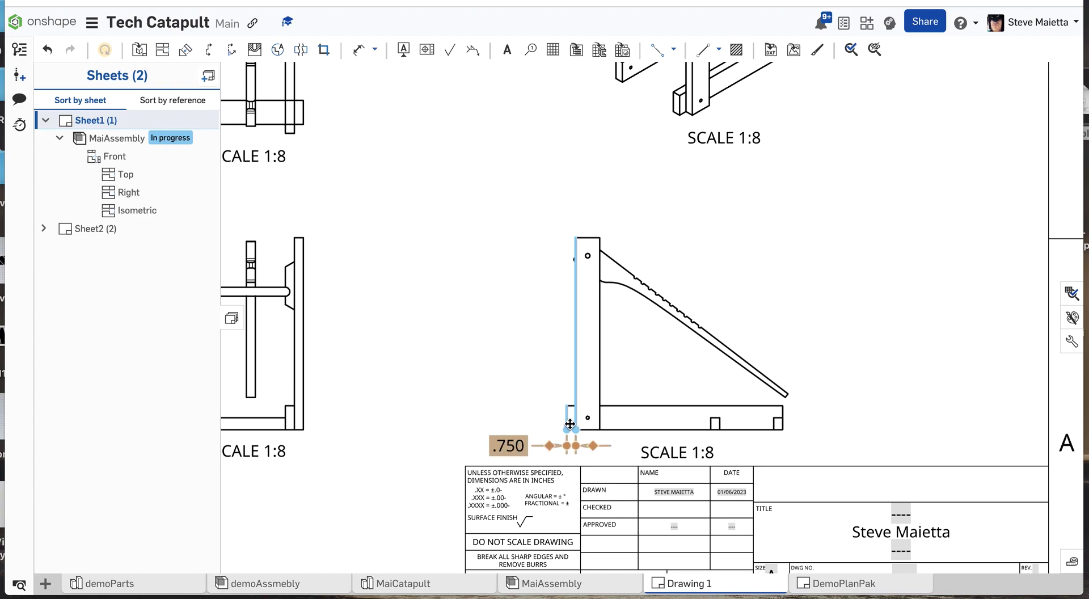
scroll(557, 420, down, 4)
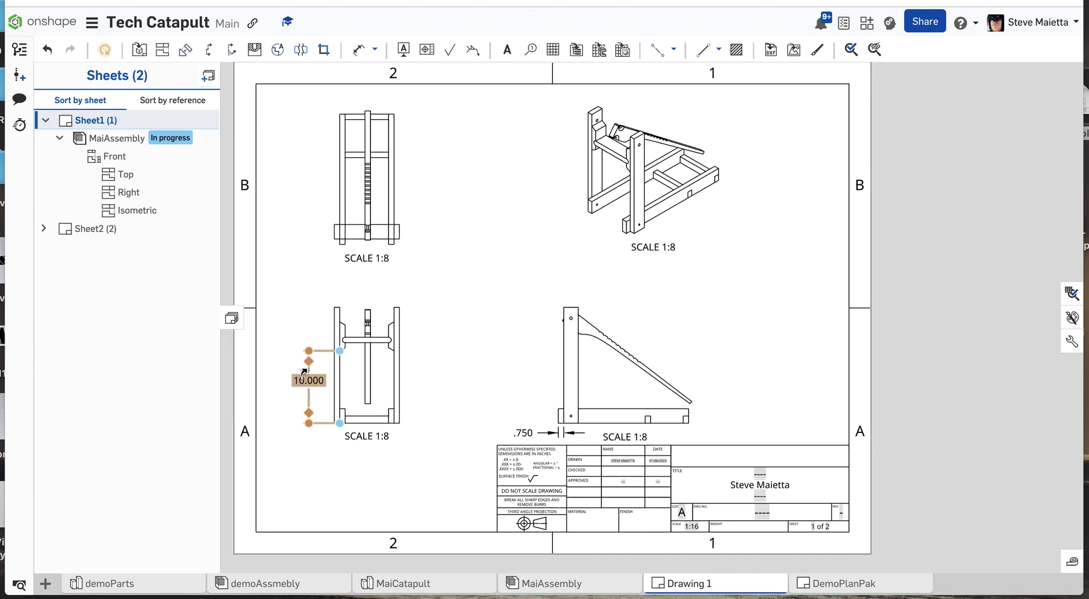
scroll(474, 409, down, 1)
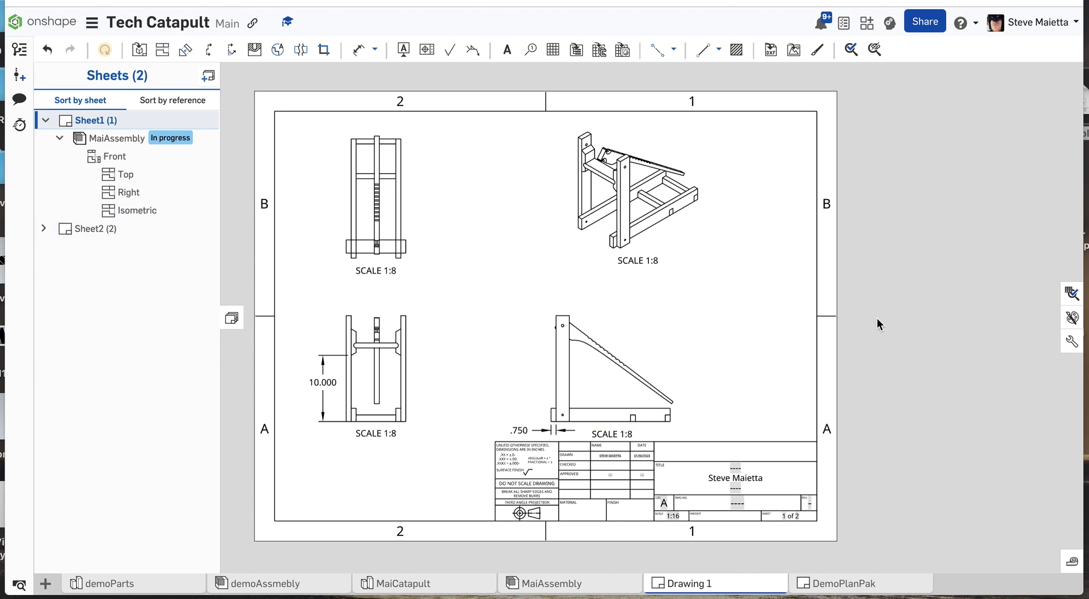
scroll(877, 318, down, 2)
scroll(271, 340, up, 2)
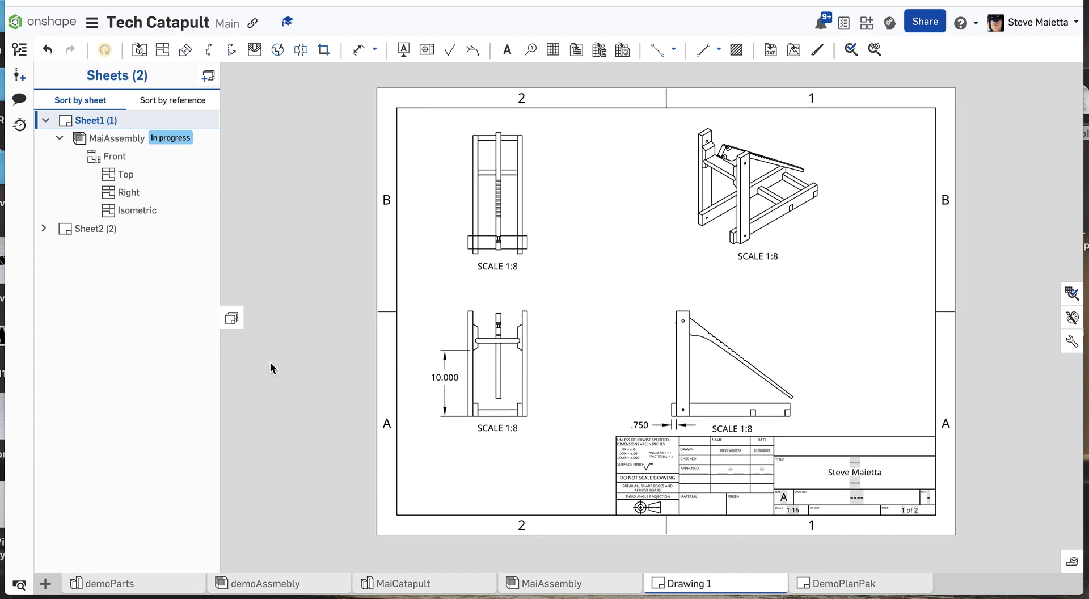
Create a new drawing from the ANSI_A_INCH.dwt template with no views.
click(46, 583)
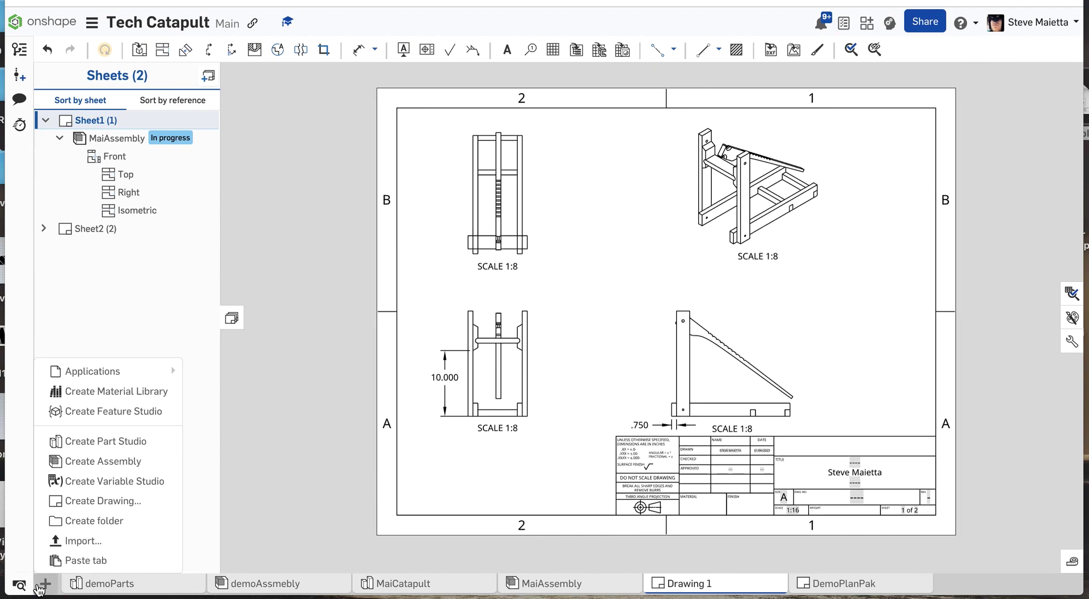
click(69, 503)
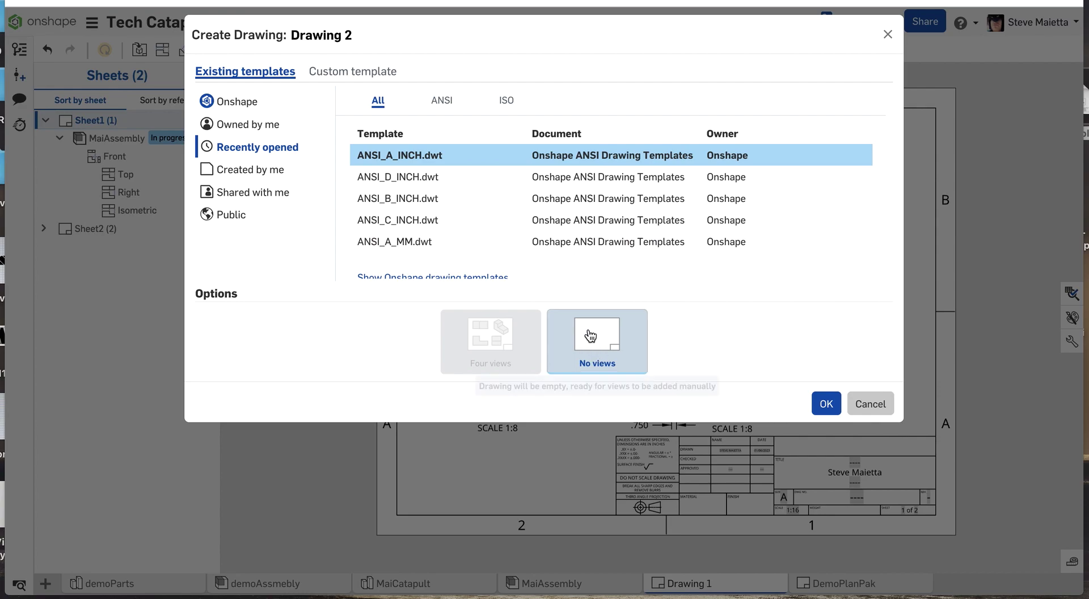
click(826, 403)
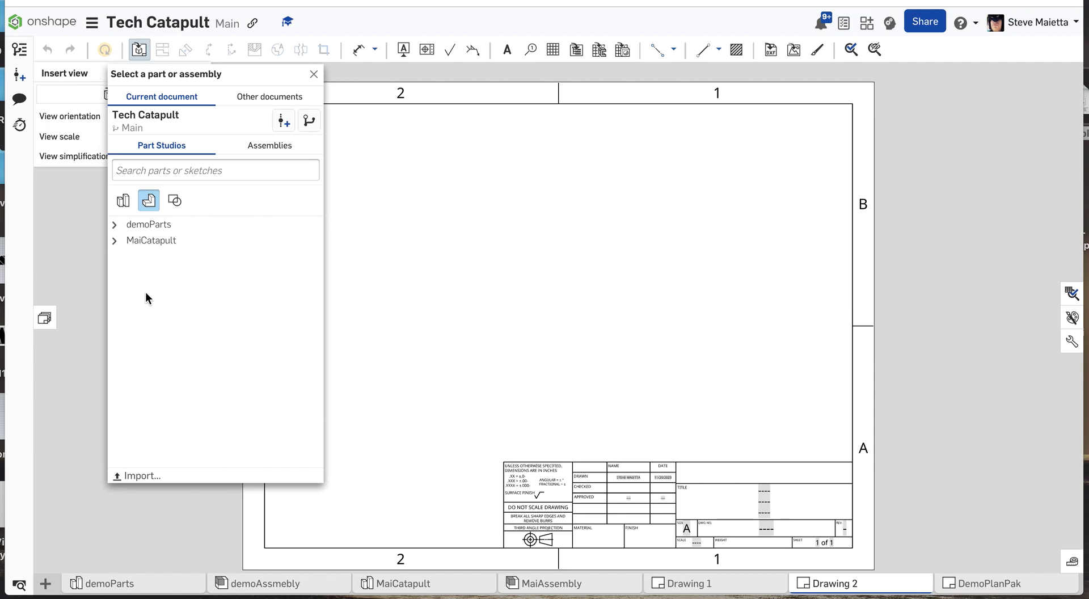
Choose the MaiAssembly assembly from the current document as the source for the inserted view.
click(258, 146)
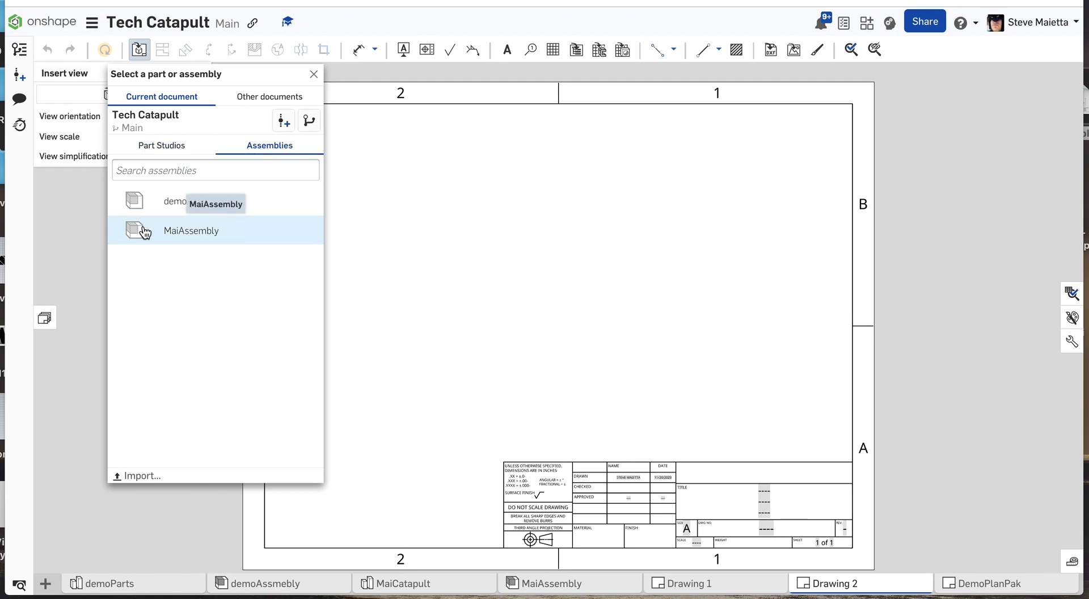
click(176, 232)
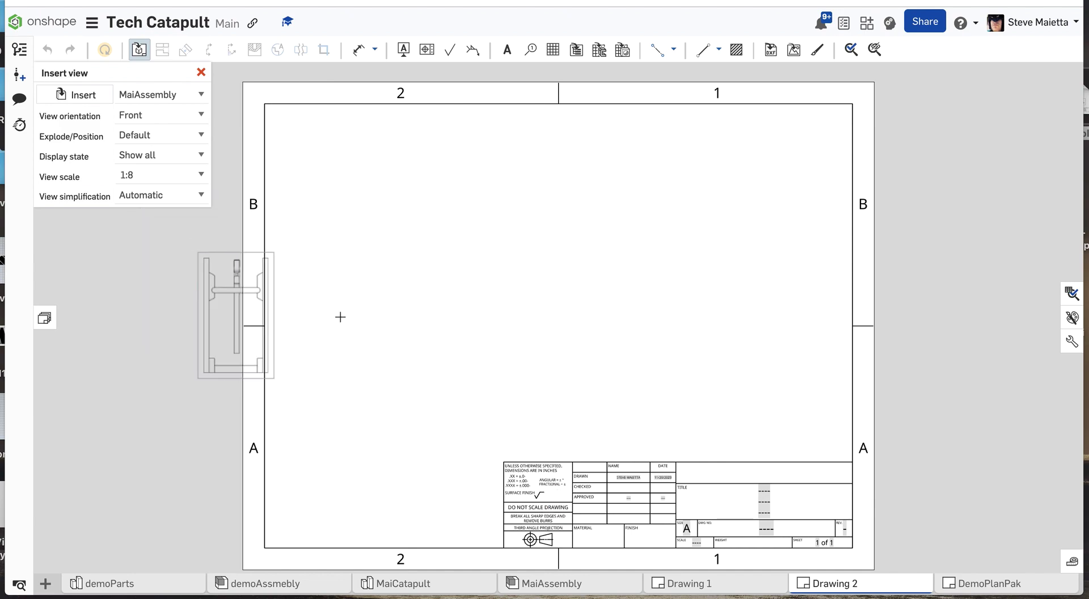
click(377, 338)
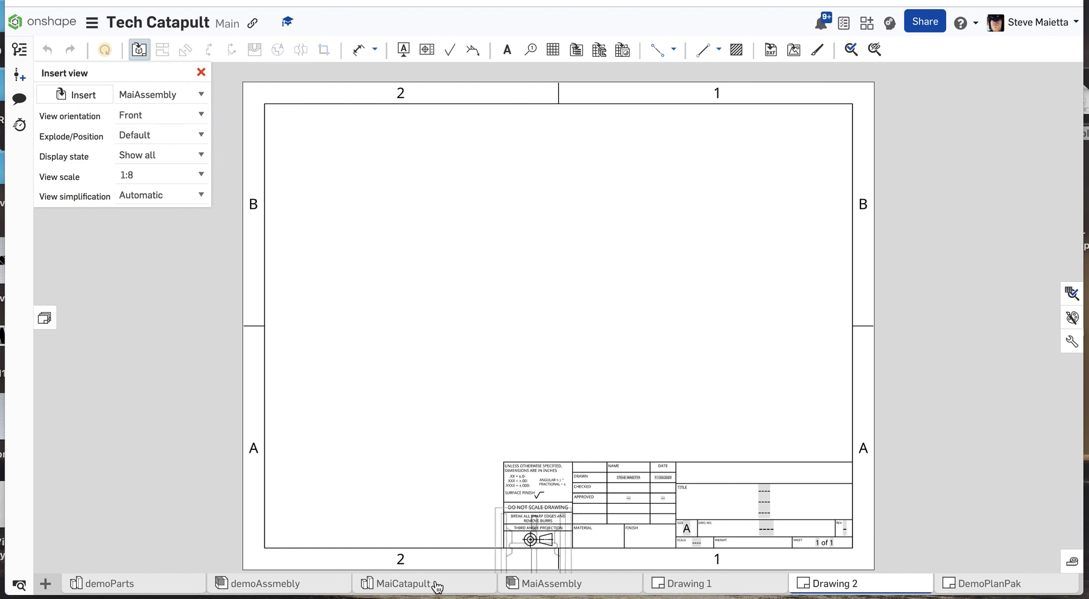
mouse_move(419, 588)
mouse_move(523, 586)
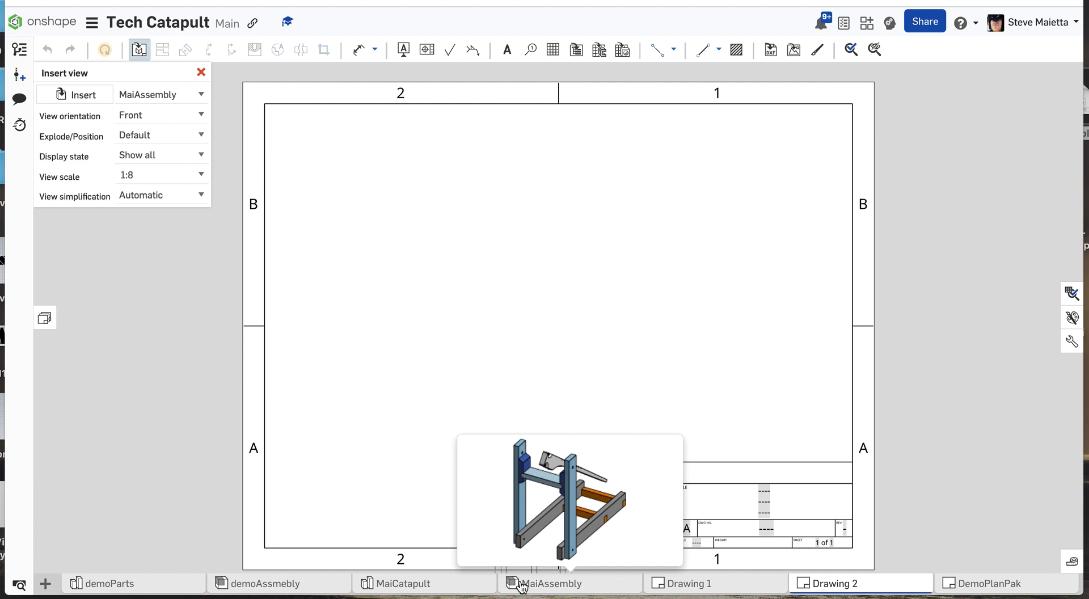
mouse_move(455, 586)
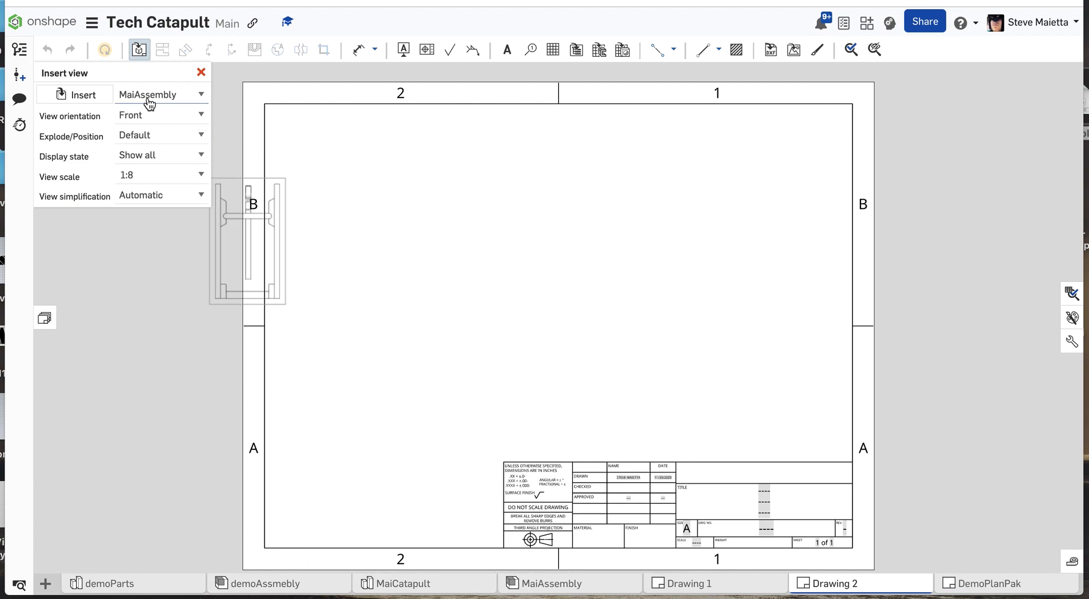
Try the Back orientation for the assembly view and set it back to Front.
click(195, 116)
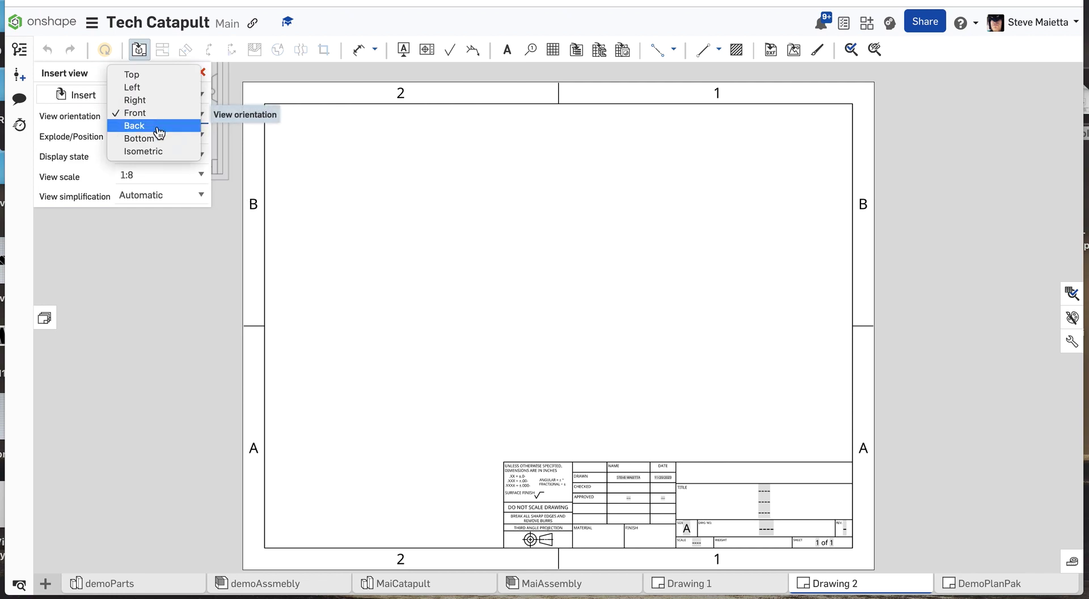
click(157, 131)
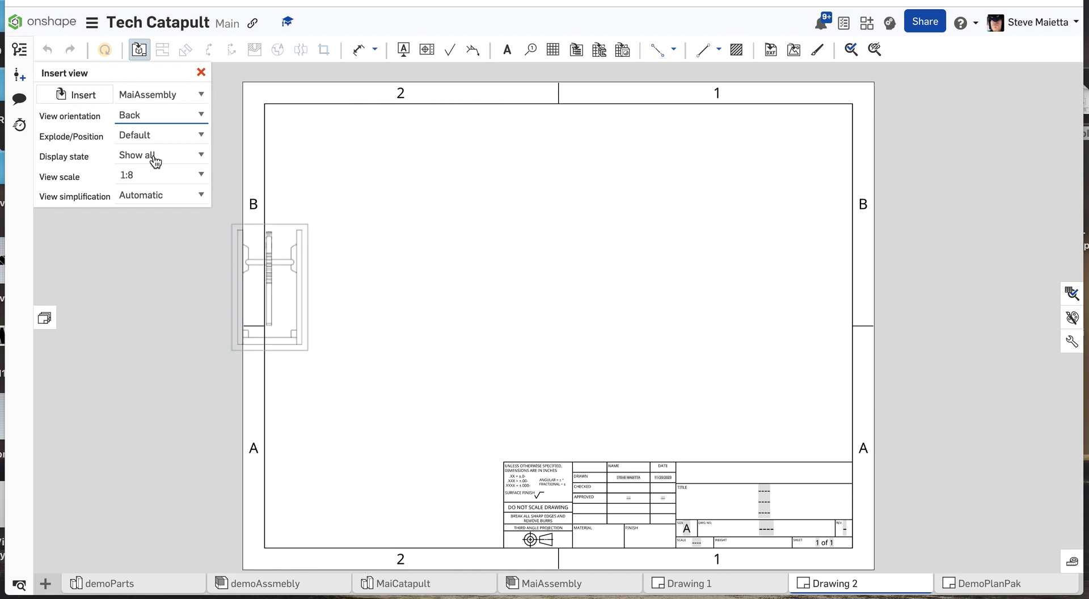
click(169, 116)
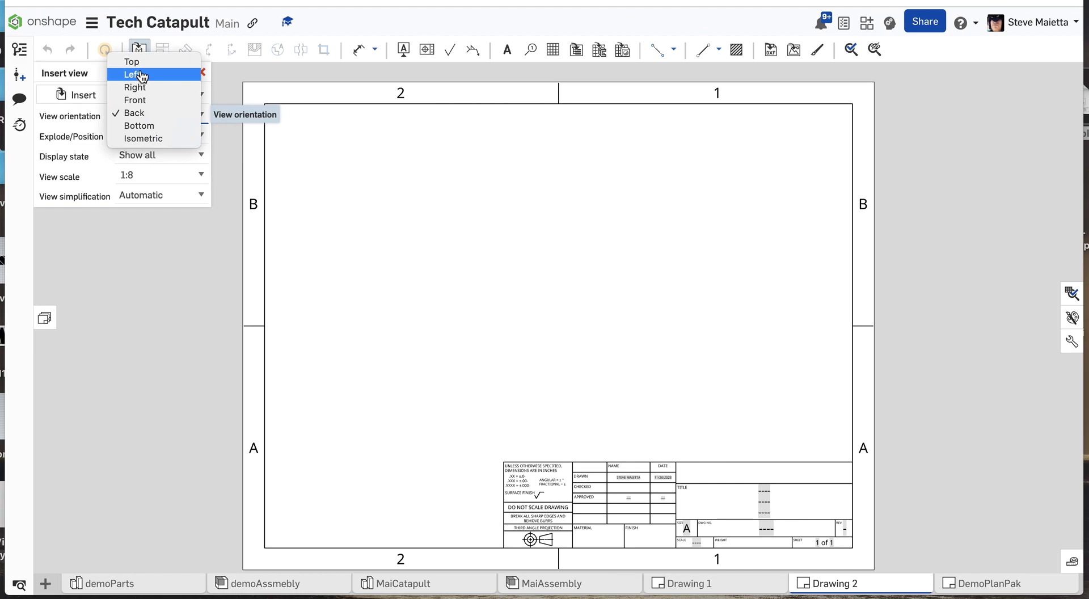
click(139, 100)
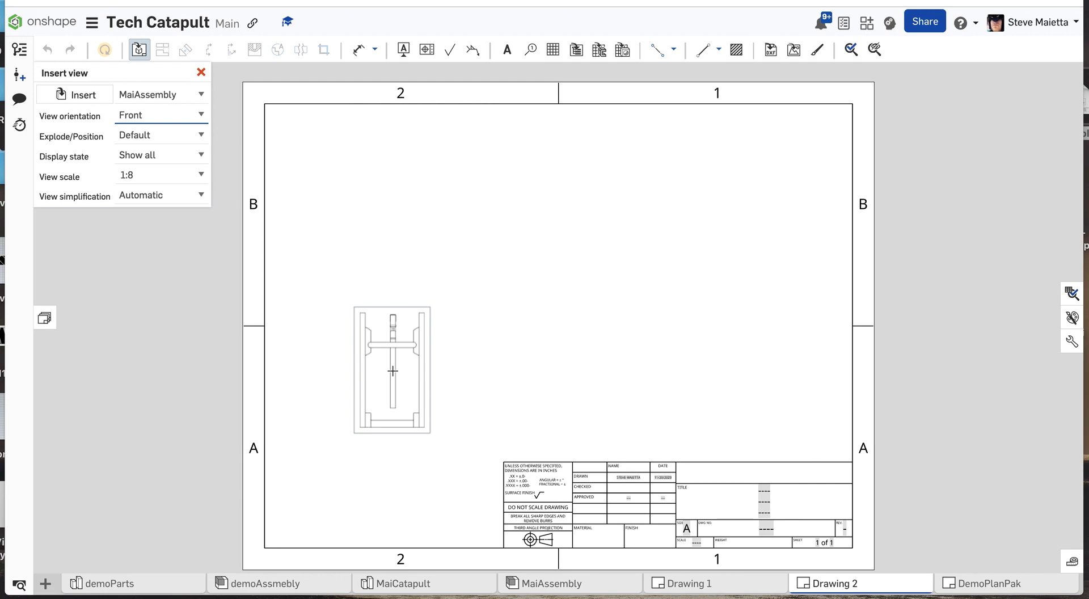
Place the front view of MaiAssembly at 1:8 in the sheet's lower-left area and project the top view above it.
click(393, 371)
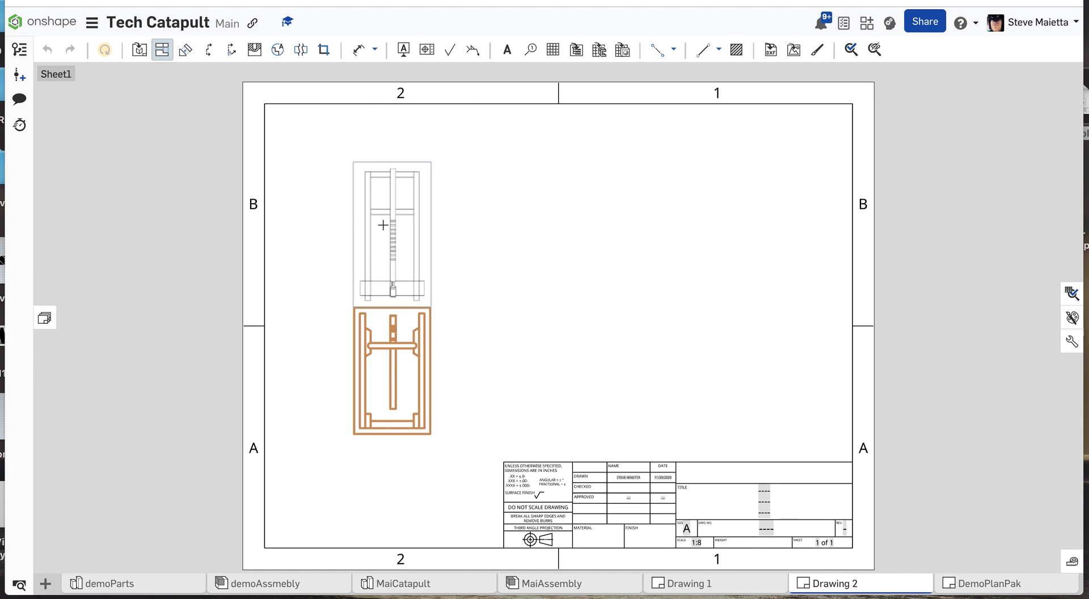
click(380, 192)
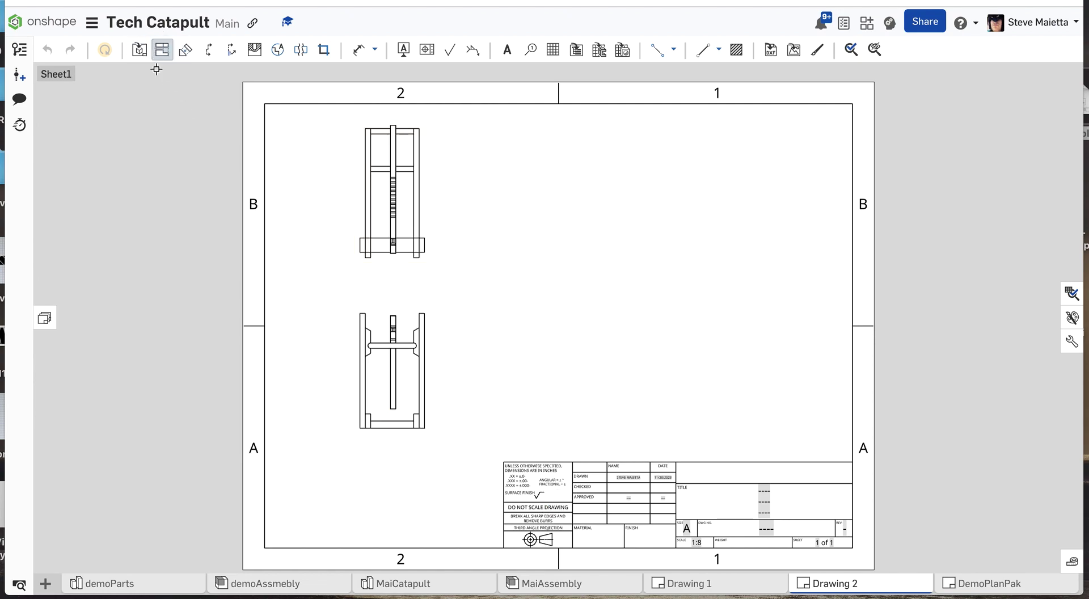
Project the right side view from the front view, placing it above the title block.
click(386, 367)
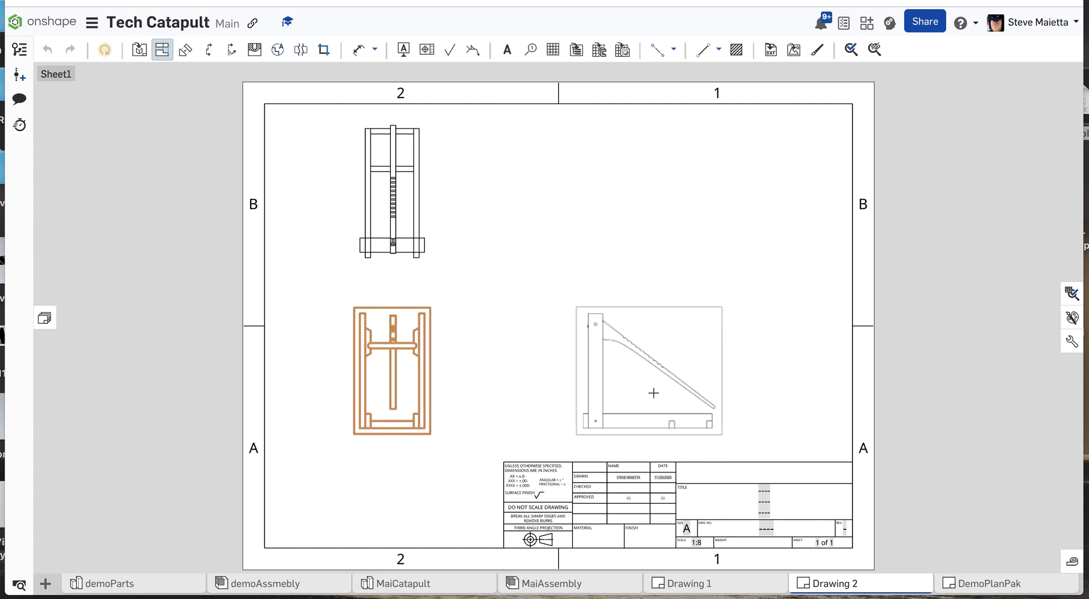
click(661, 393)
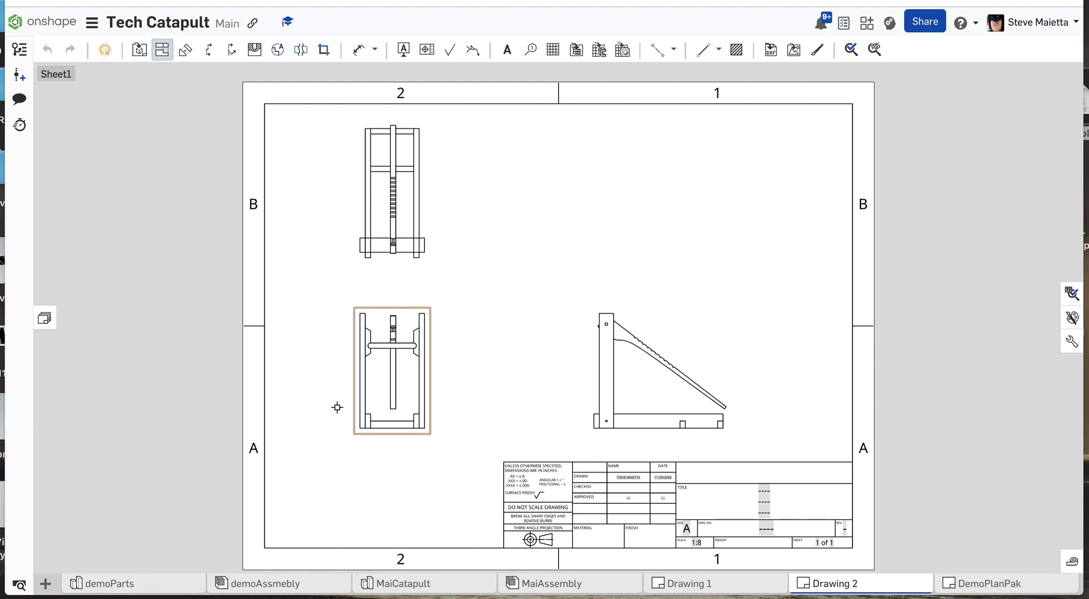
Project an isometric view from the front view and place it in the sheet's upper-right area.
click(385, 366)
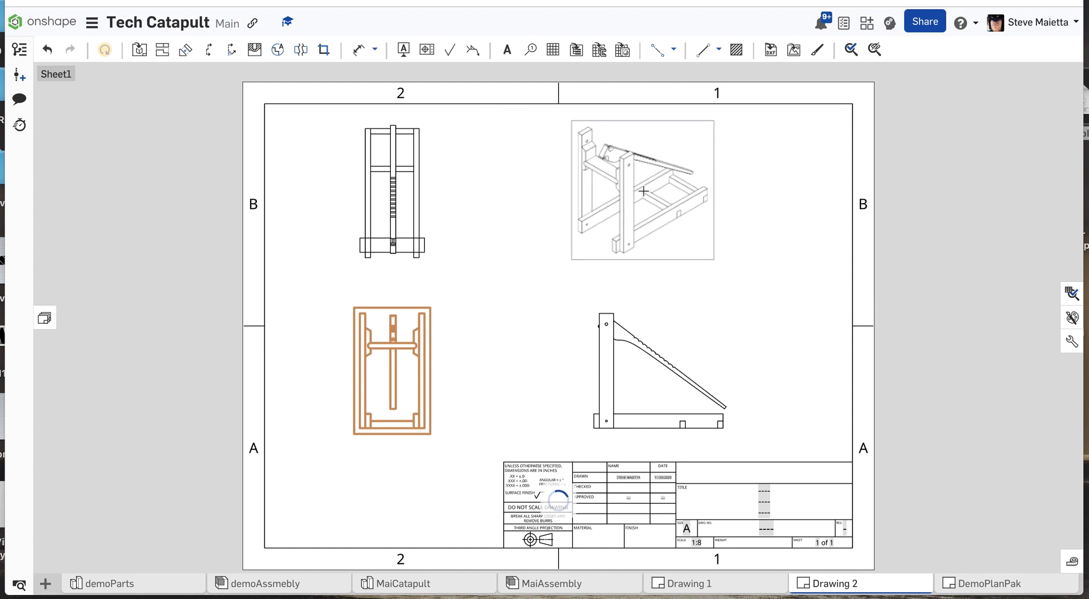
click(643, 191)
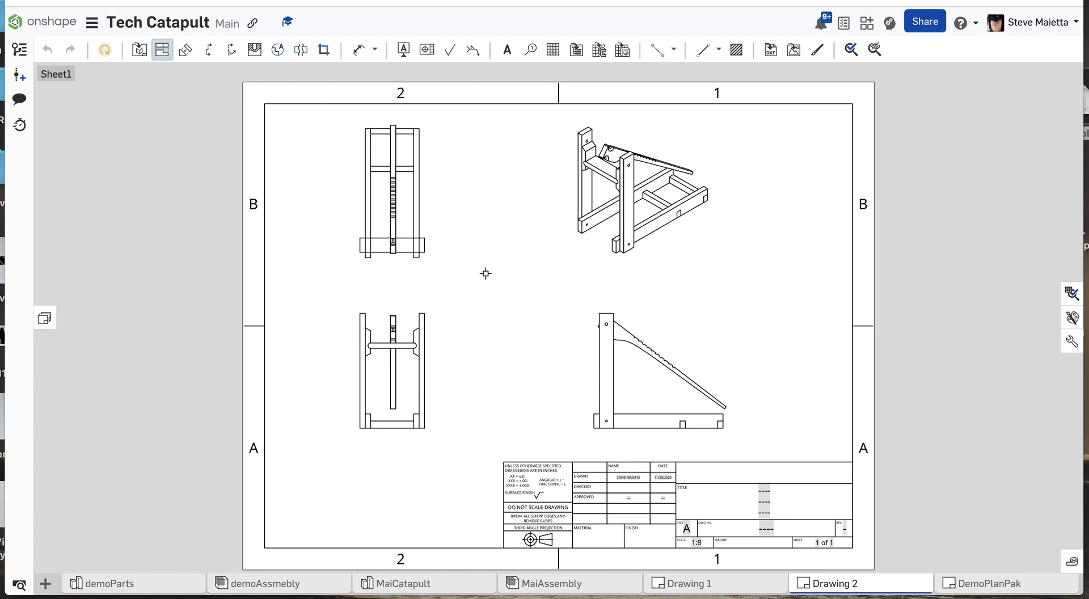
key(Escape)
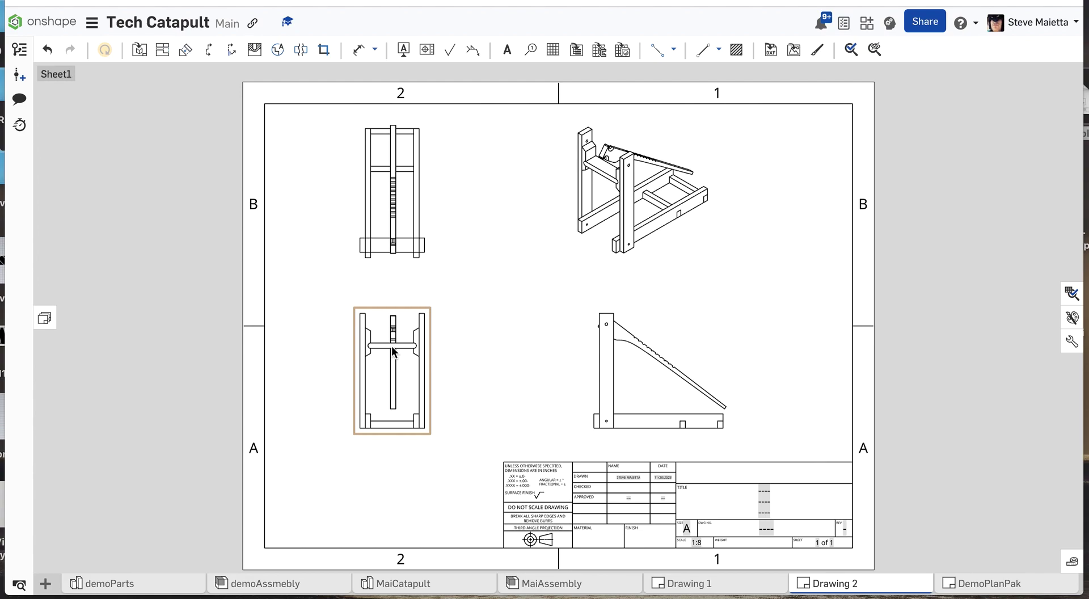
Shift the front view with its aligned projections and the isometric view slightly inward to balance the sheet layout.
mouse_move(392, 347)
mouse_down()
mouse_move(427, 320)
mouse_move(357, 383)
mouse_move(408, 335)
mouse_up()
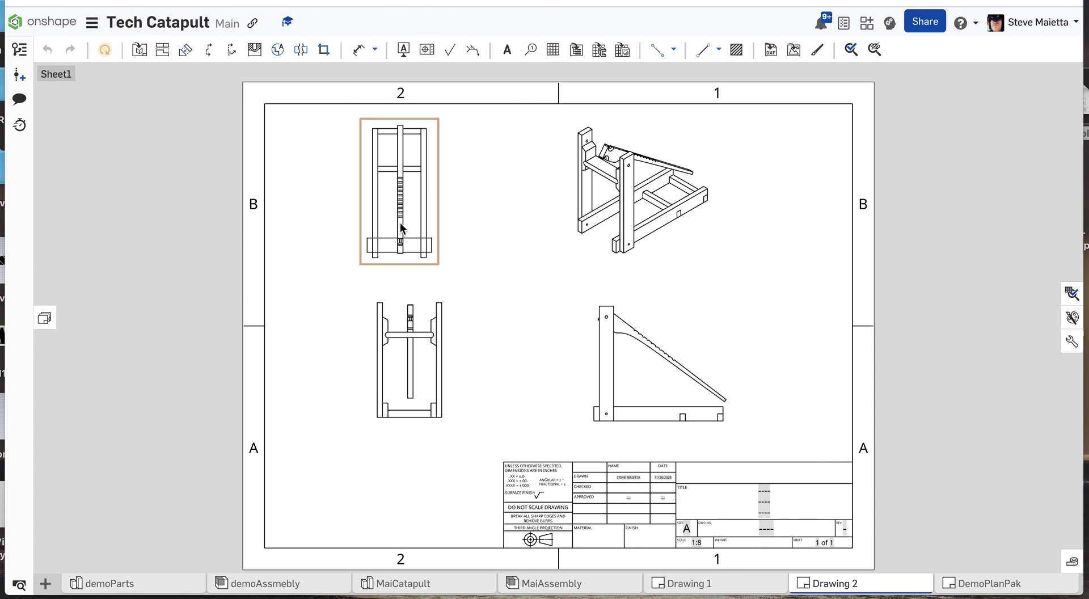
mouse_move(633, 226)
mouse_down()
mouse_move(661, 224)
mouse_move(614, 224)
mouse_up()
drag(431, 352, 439, 351)
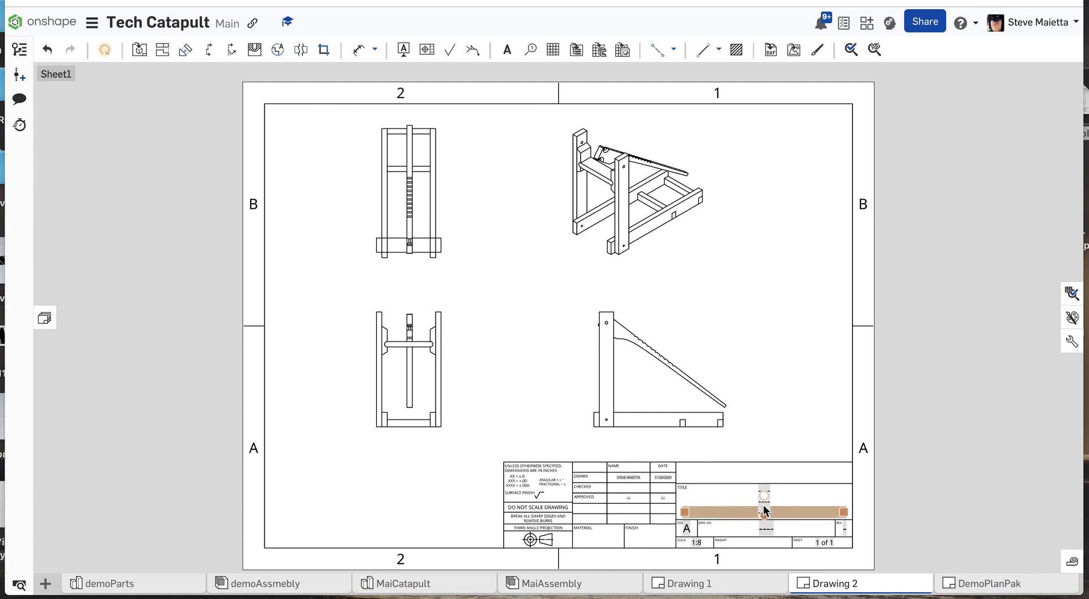
Replace the placeholder on the title block's first title line with "Catapult Plans".
scroll(763, 483, up, 10)
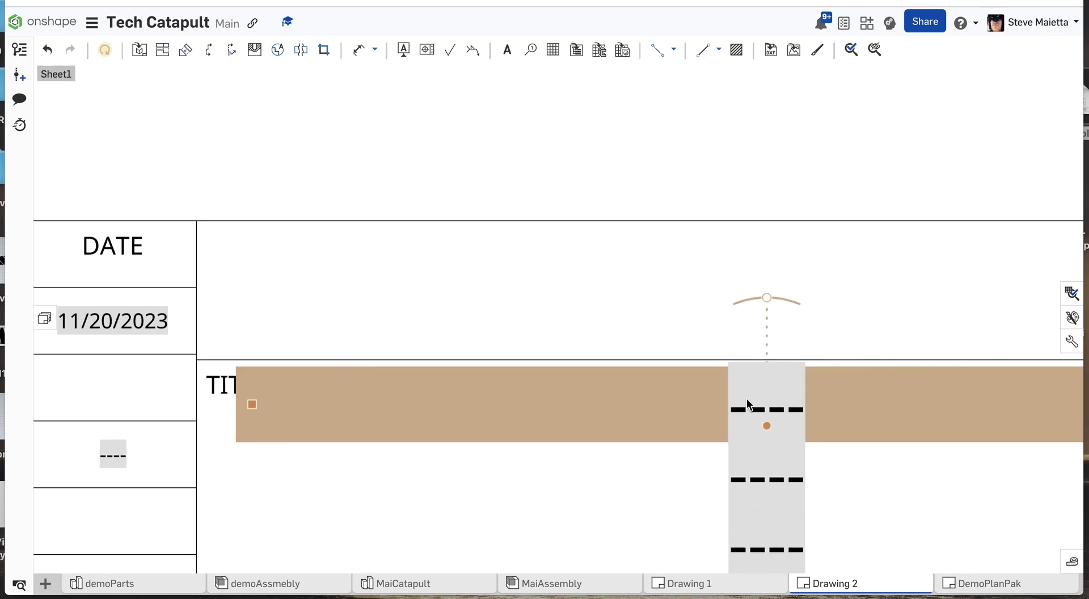
double_click(749, 409)
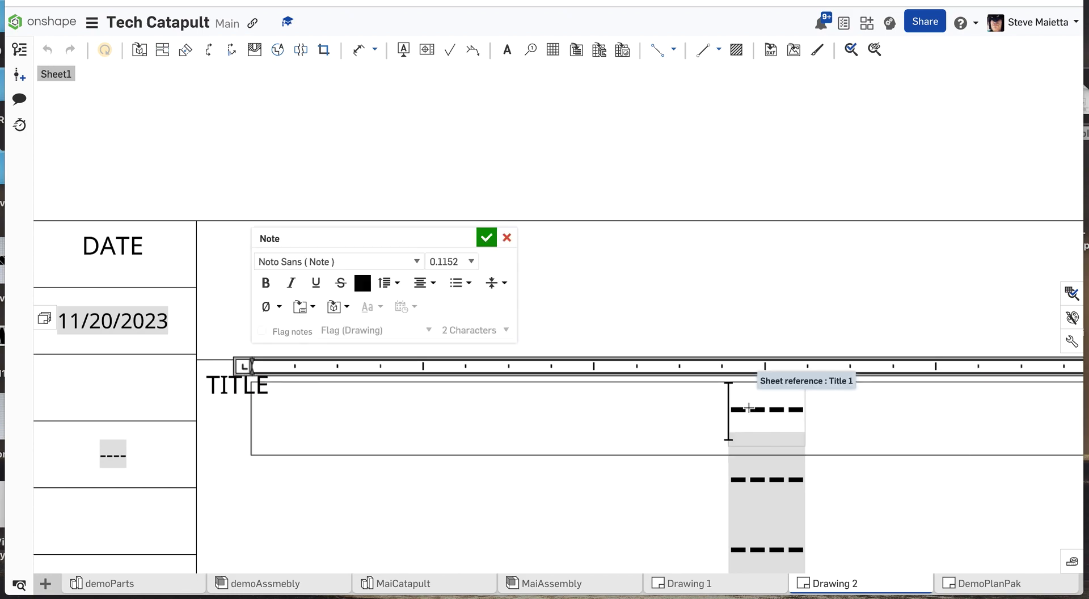
key(Delete)
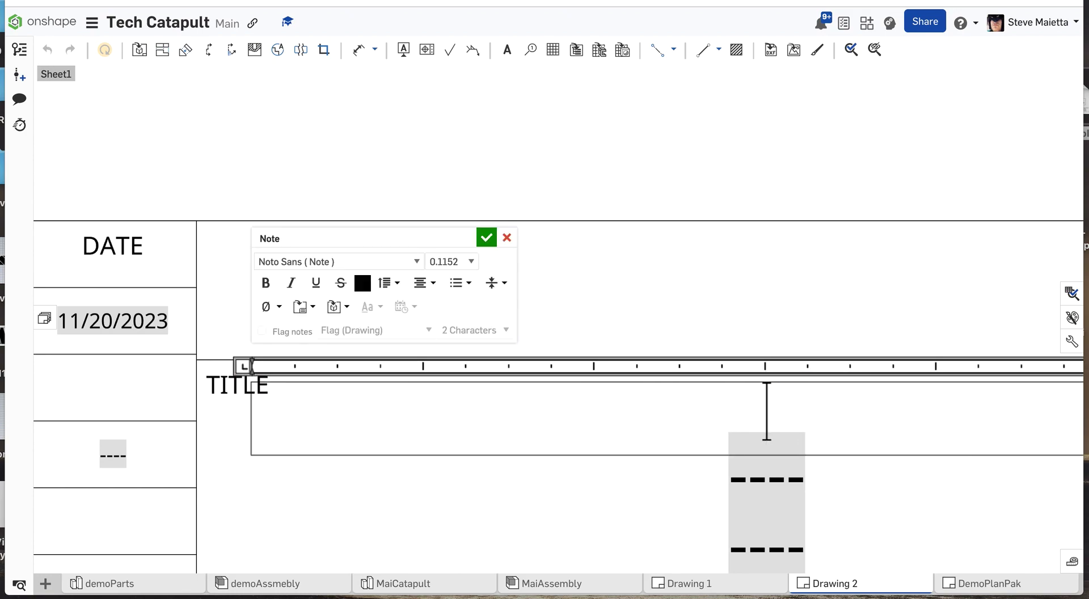
text(Ca)
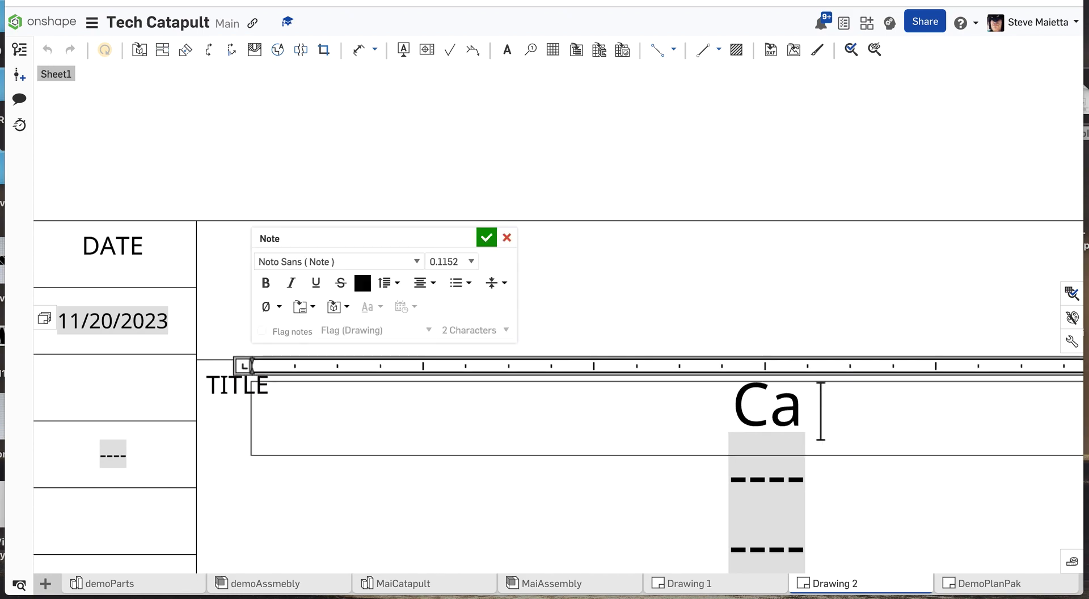
text(tapult)
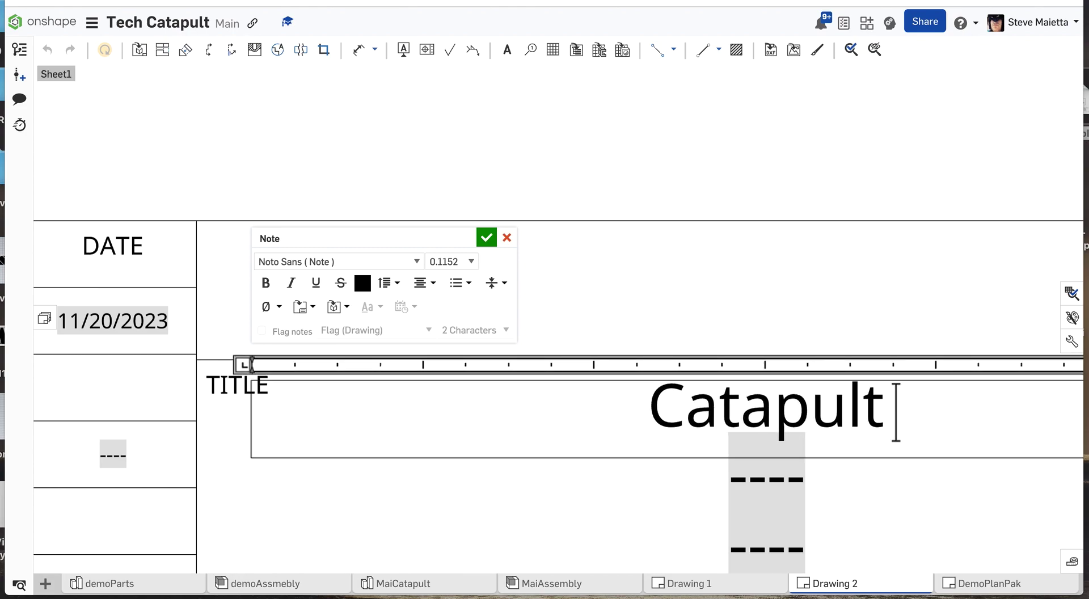
text( Plans)
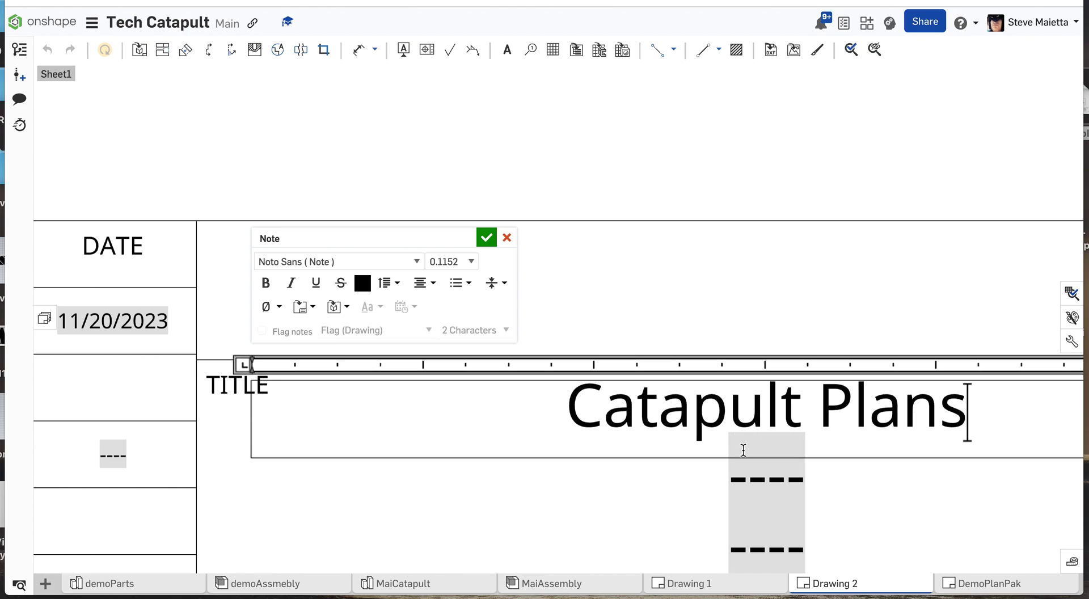
Replace the placeholder on the title block's second title line with "Assembly".
double_click(768, 487)
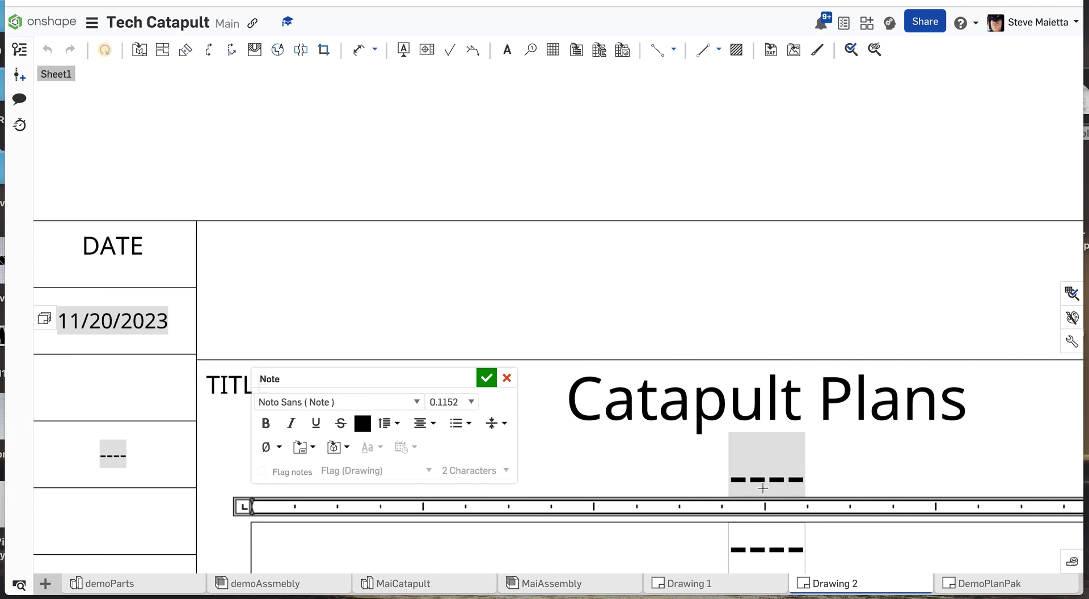
double_click(760, 475)
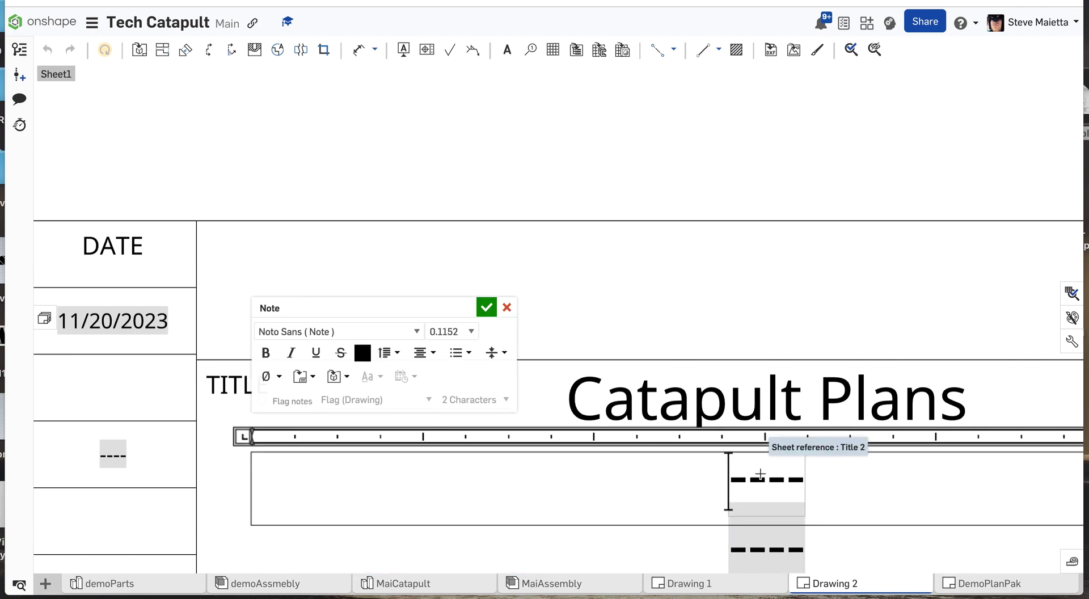
key(Delete)
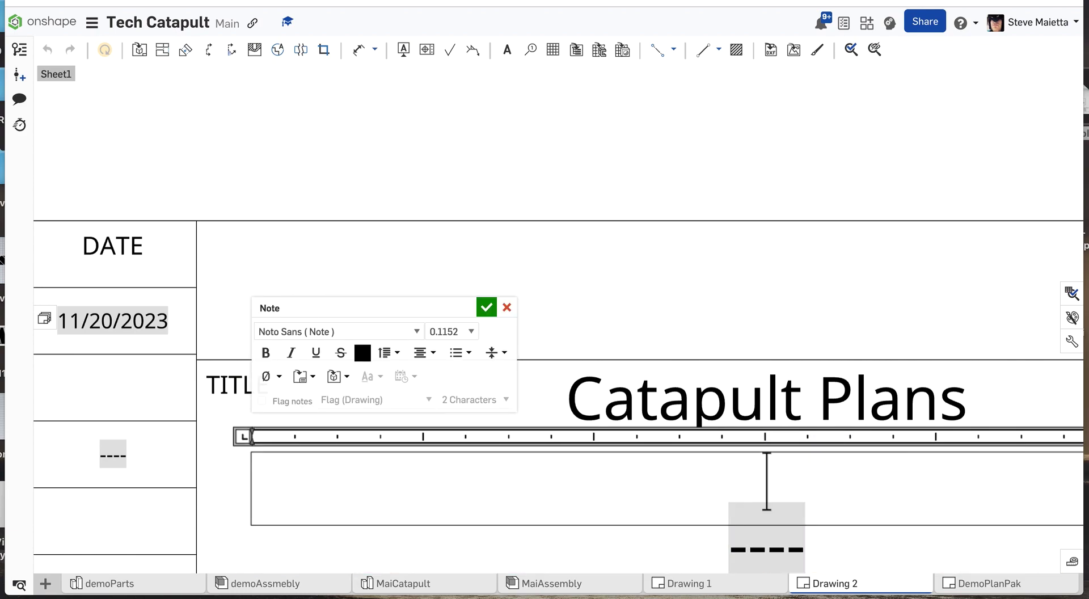
text(Assemb)
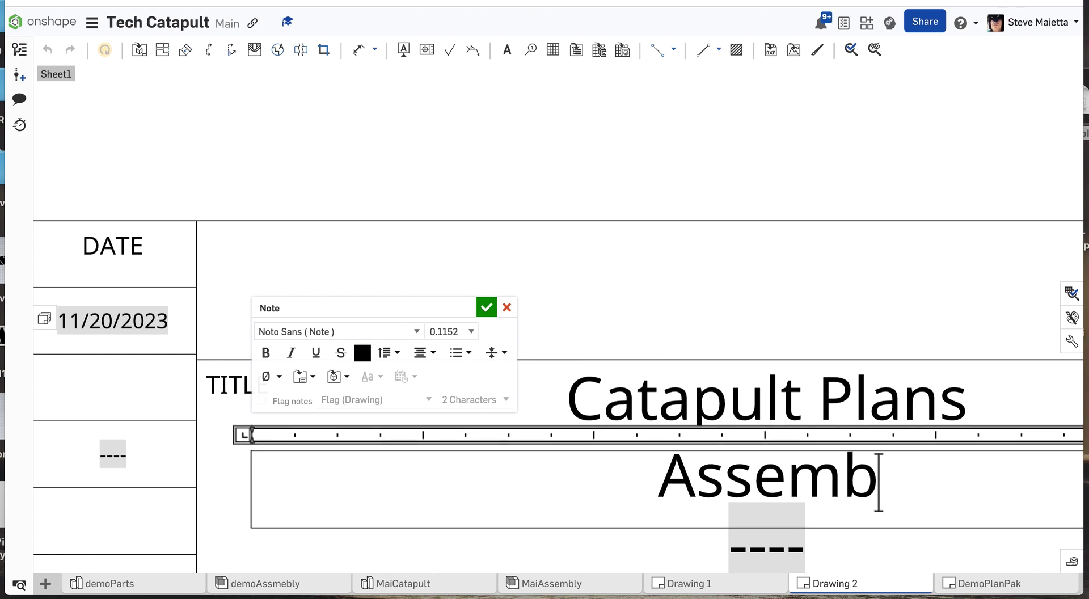
text(ly)
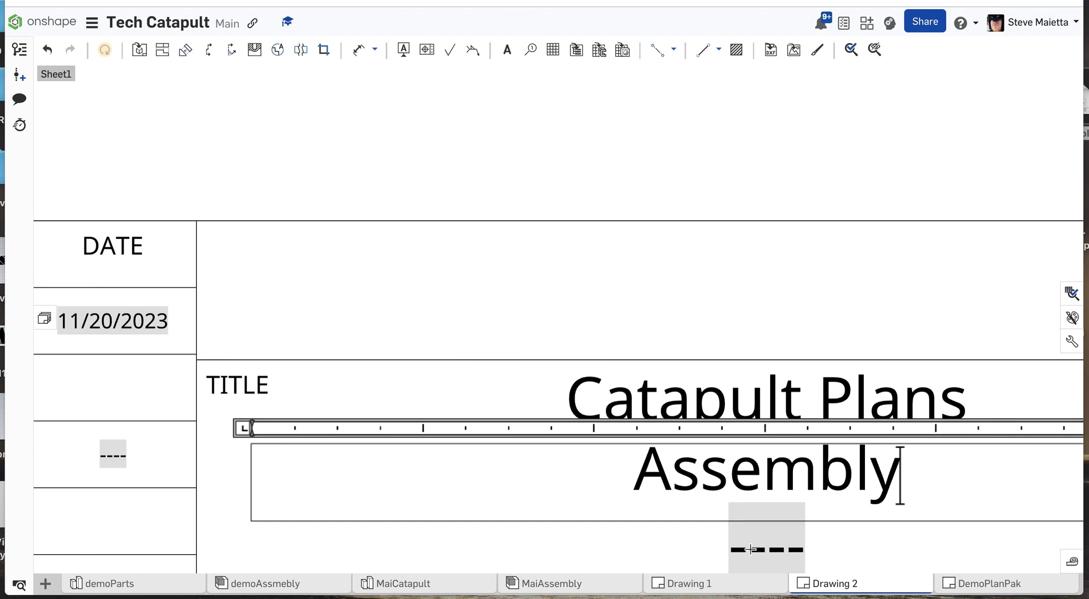
Replace the placeholder on the title block's third title line with the author's name and accept the note.
key(Return)
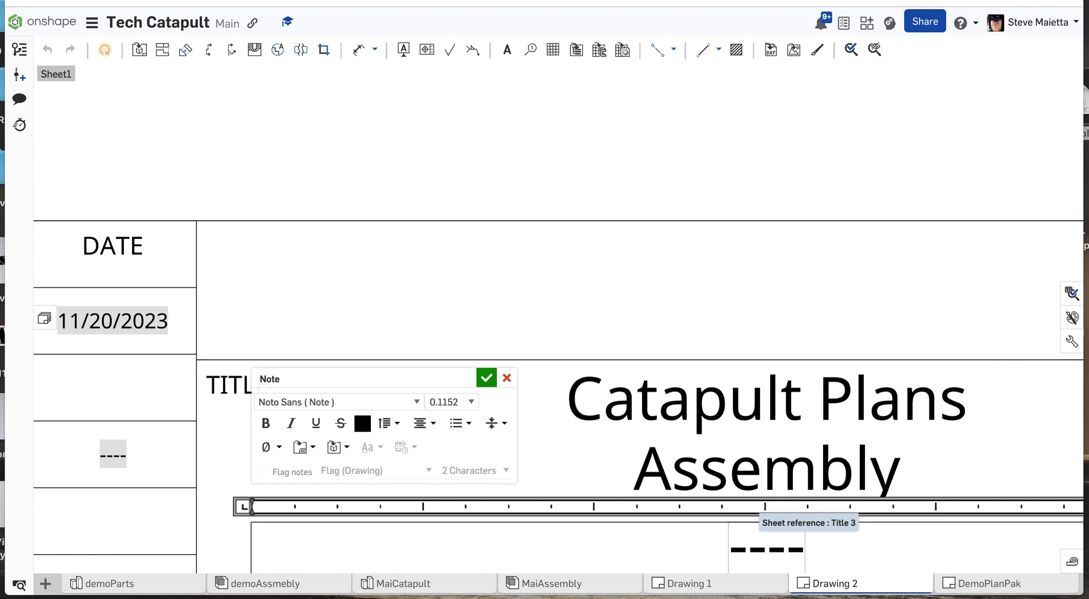
key(BackSpace)
text(M)
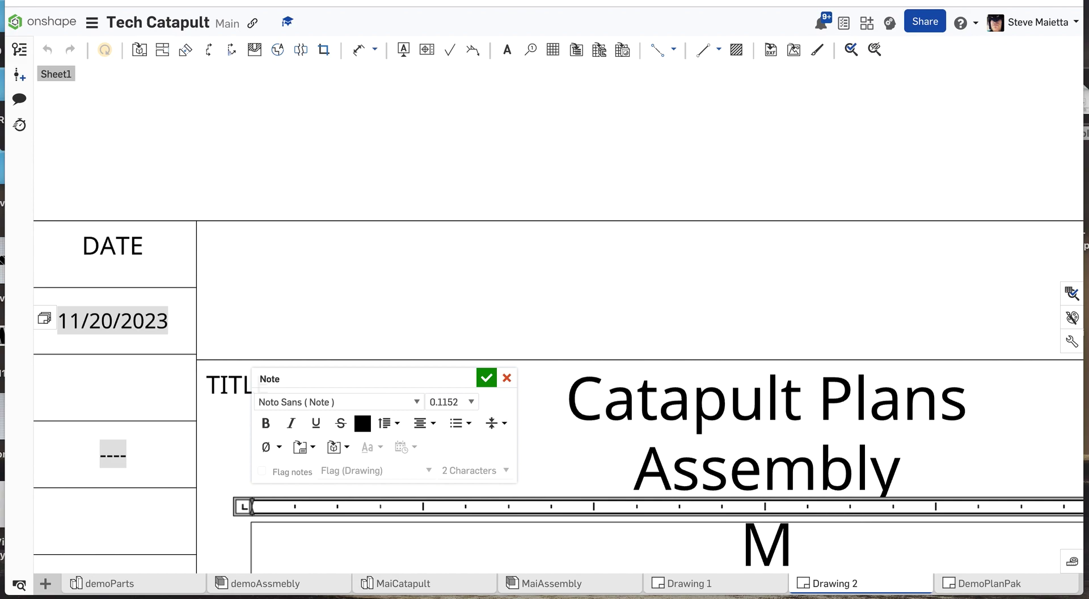
text(r Maie)
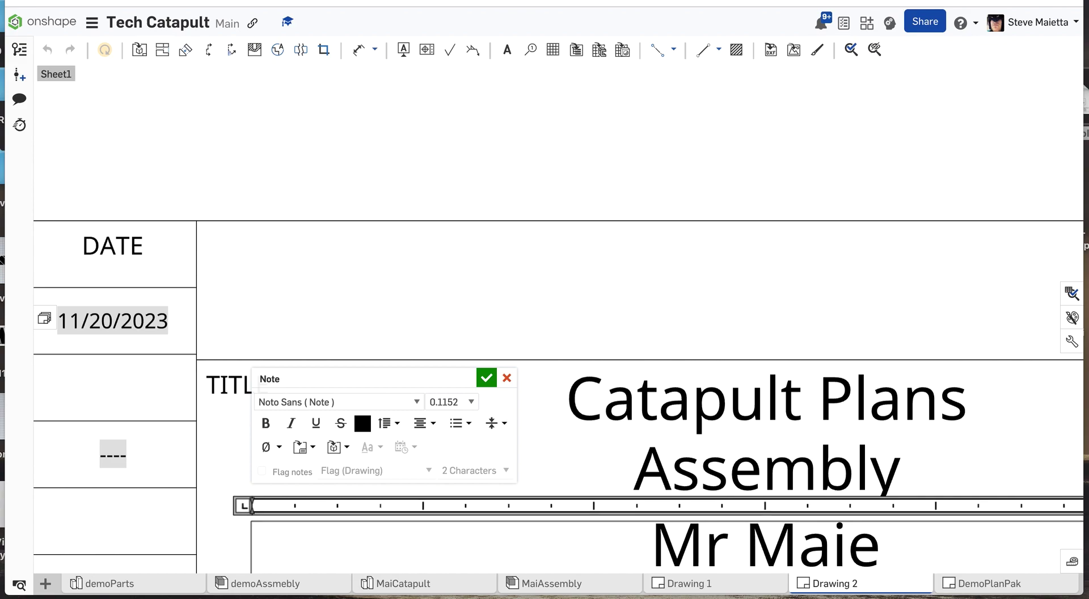
text(tta)
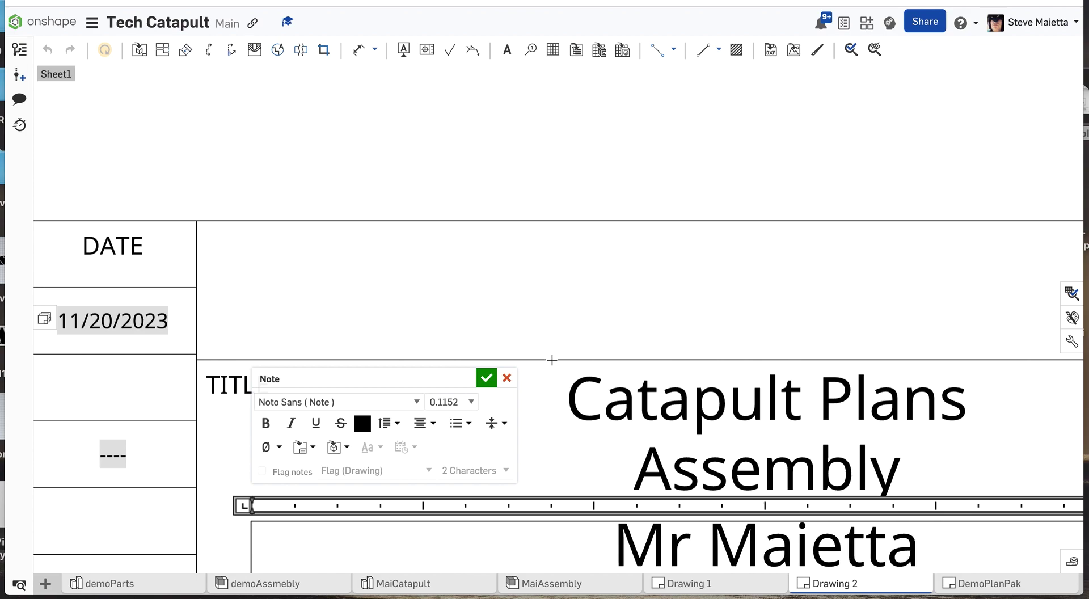
click(486, 377)
Add a second sheet to the drawing from the sheets list.
scroll(481, 379, up, 5)
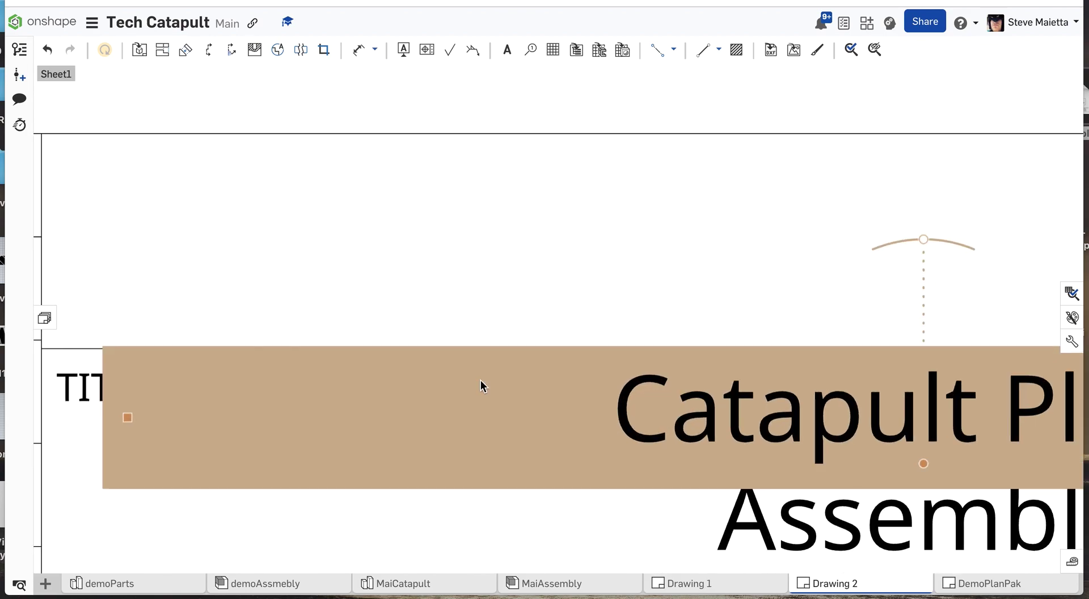
scroll(481, 380, down, 5)
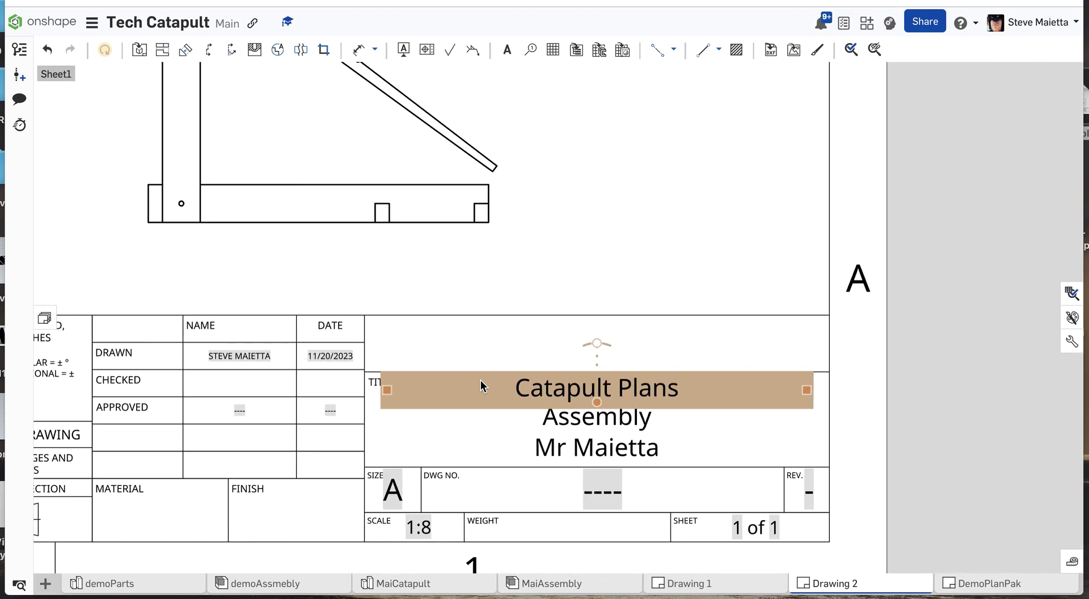
scroll(481, 380, down, 6)
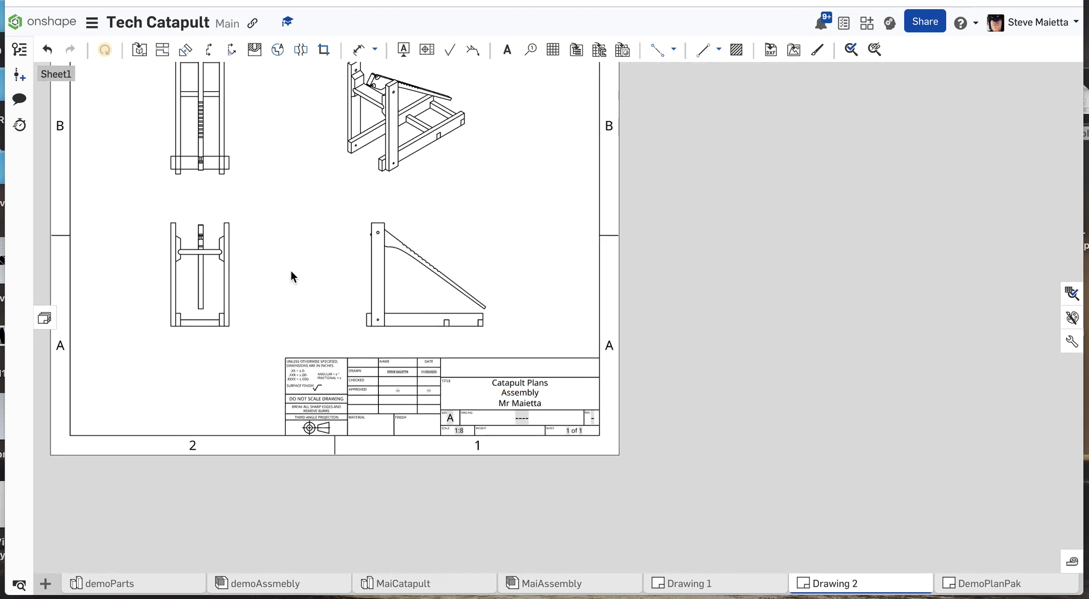
scroll(291, 270, down, 3)
scroll(157, 155, up, 3)
scroll(157, 158, down, 2)
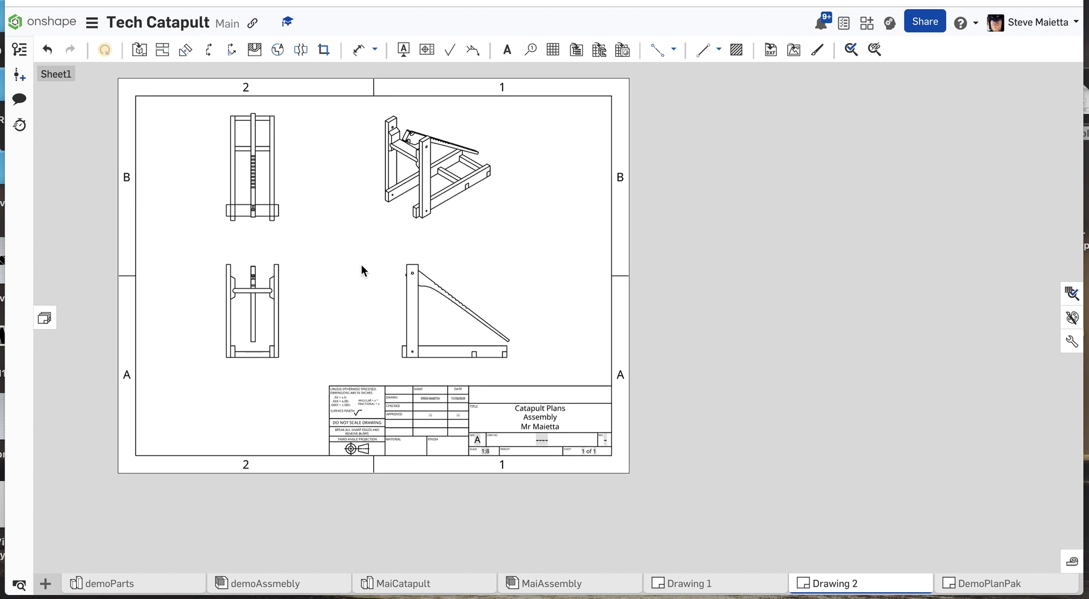
scroll(186, 233, down, 4)
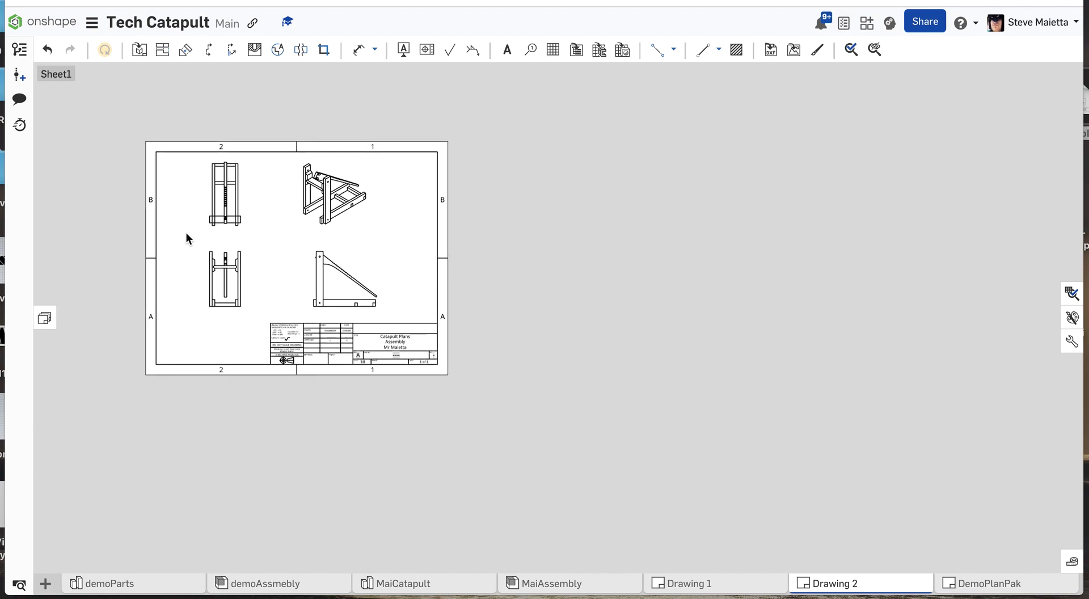
click(44, 319)
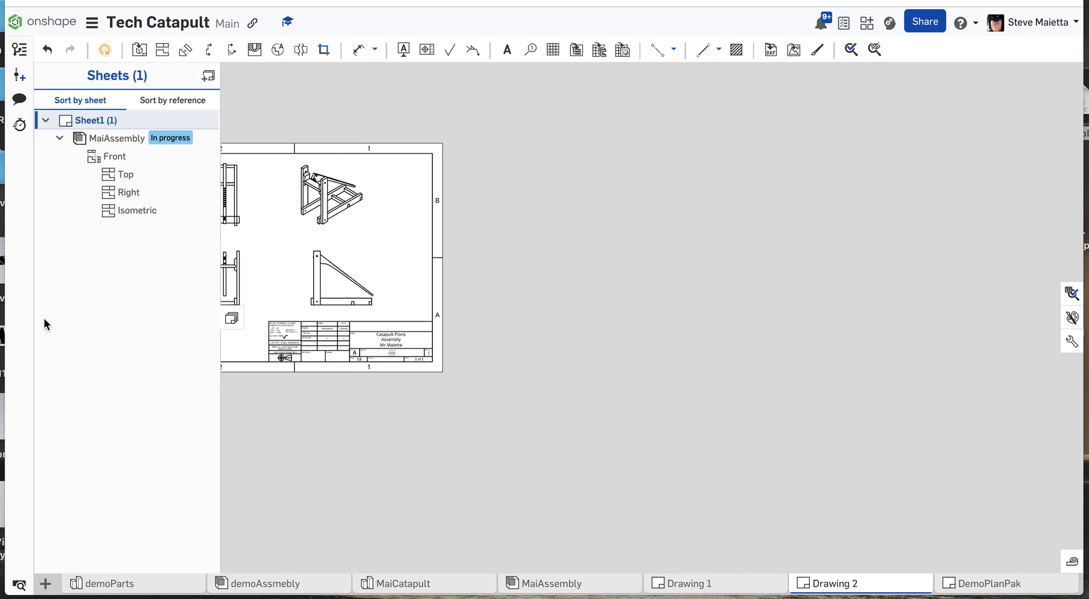
click(209, 76)
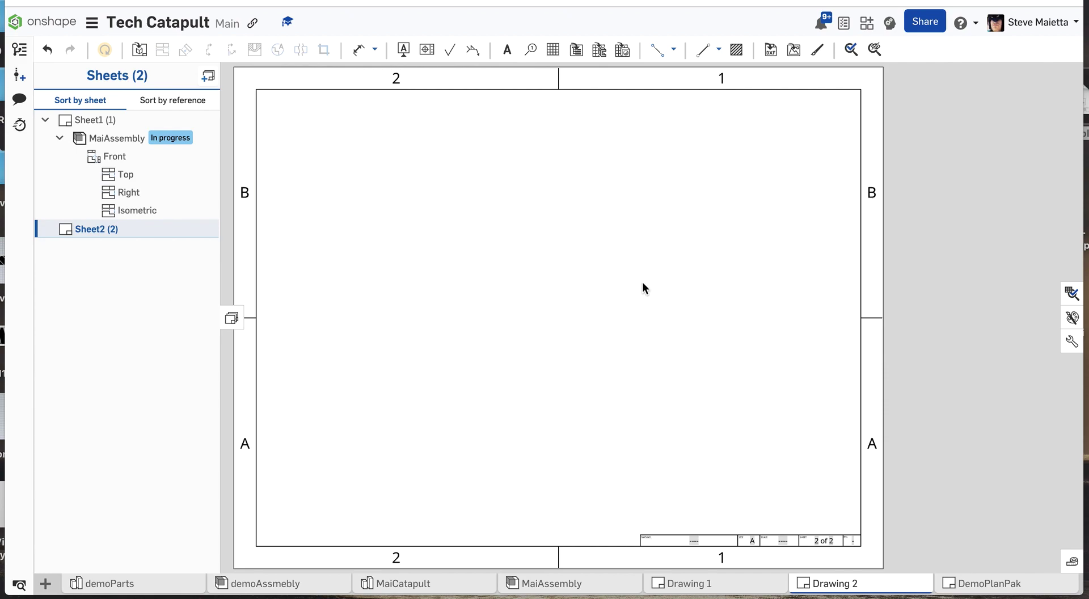
click(232, 320)
Choose the Base18 part from the MaiCatapult part studio as the source for a new inserted view.
click(138, 50)
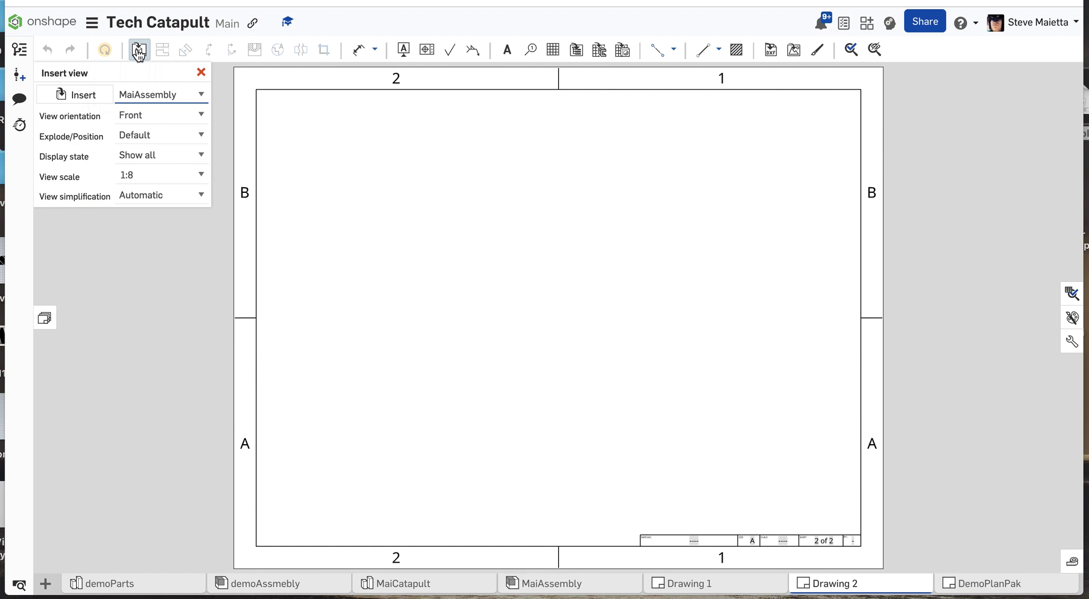
click(149, 96)
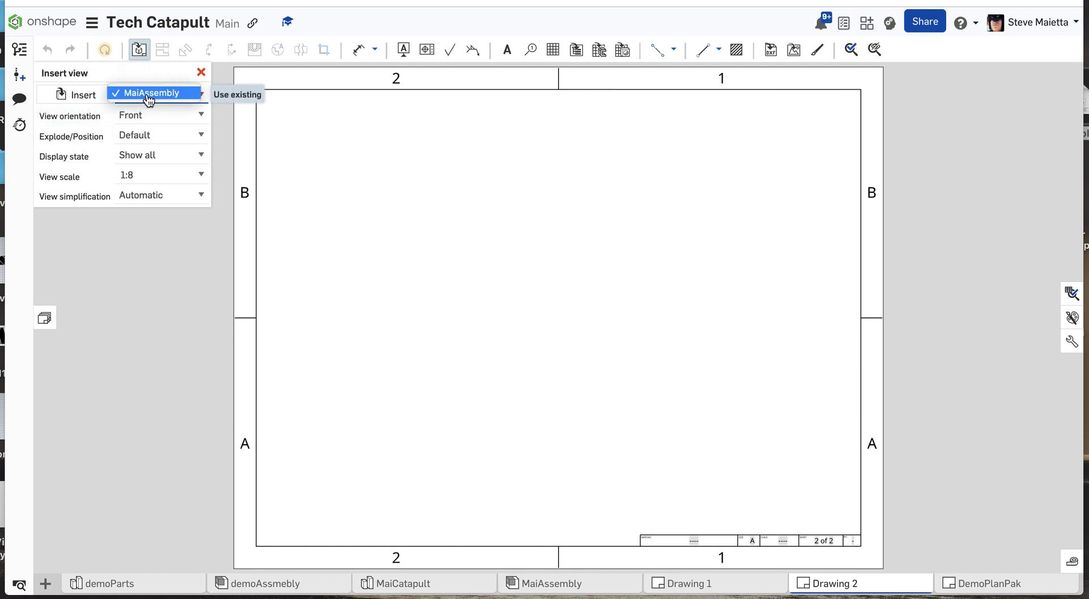
click(72, 96)
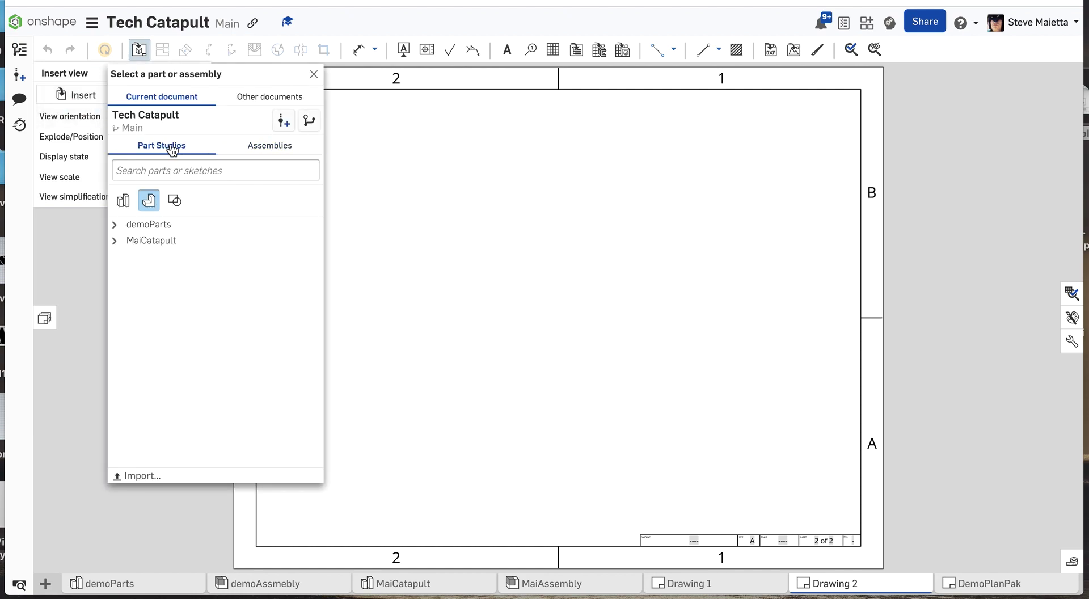
click(114, 244)
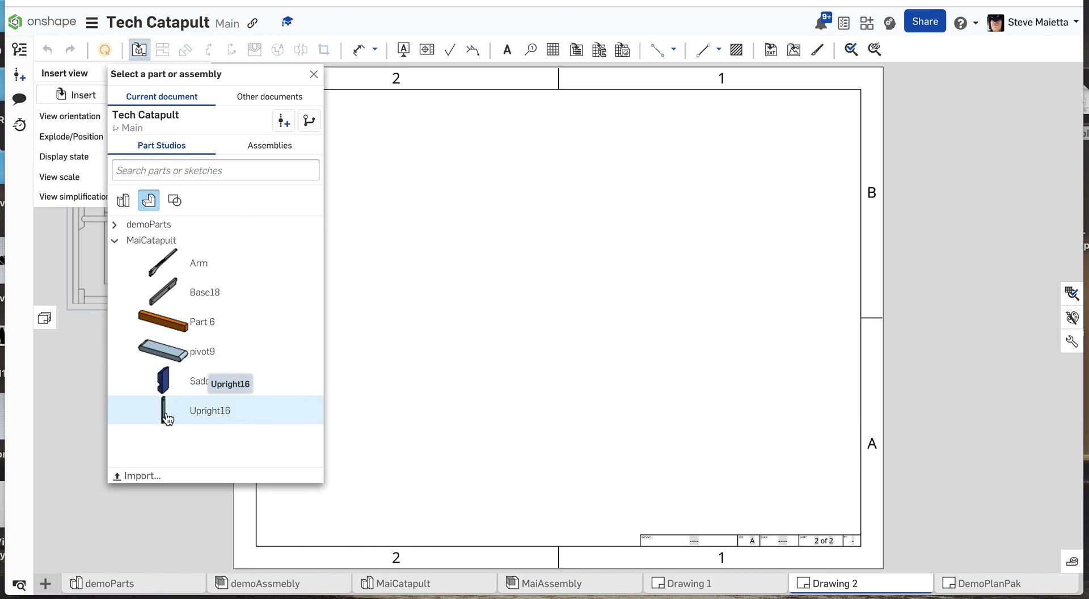
click(166, 293)
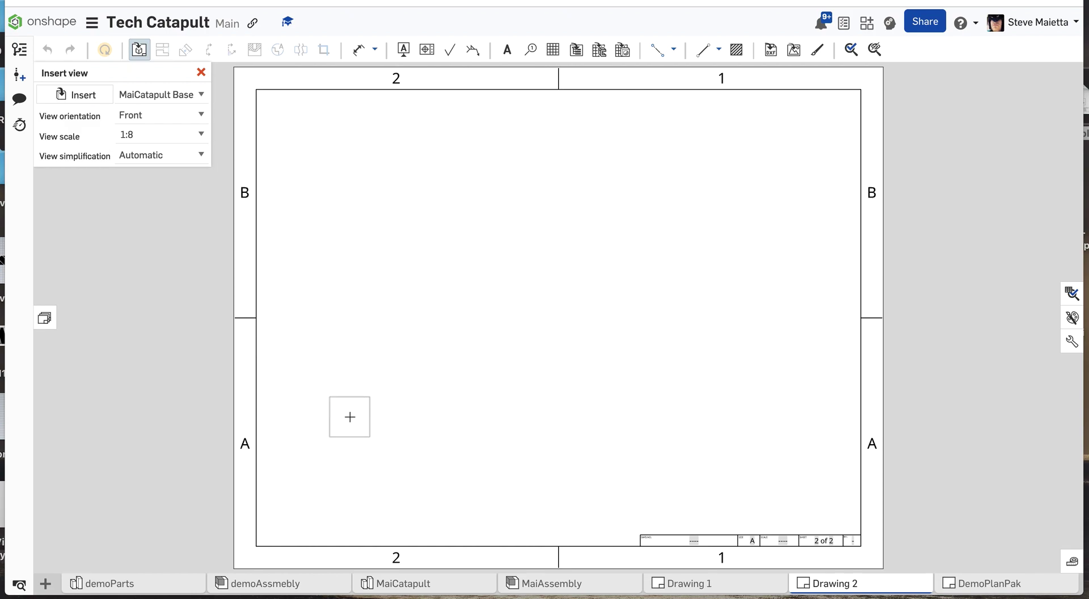
Place the front view of Base18 at 1:8 in Sheet2's lower-left area without adding projected views.
click(349, 417)
scroll(343, 420, up, 5)
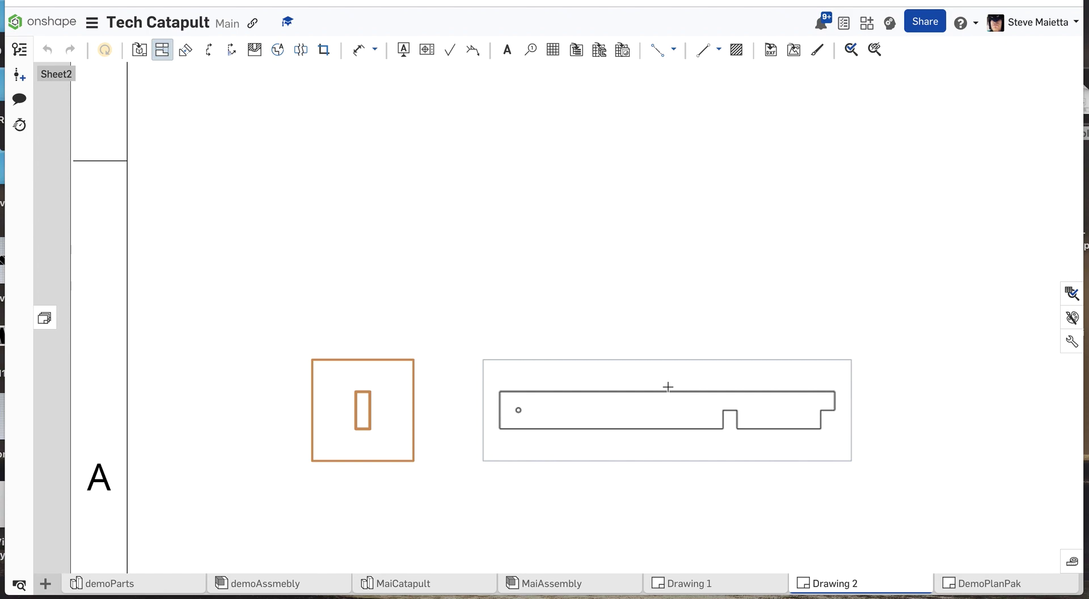
key(Escape)
scroll(668, 386, down, 5)
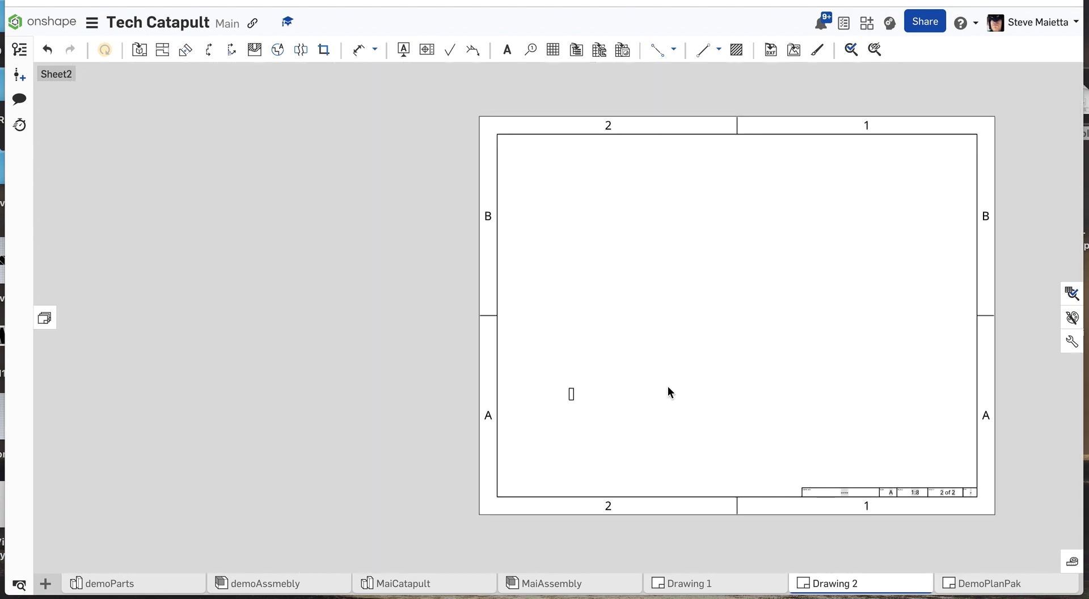
scroll(612, 391, down, 3)
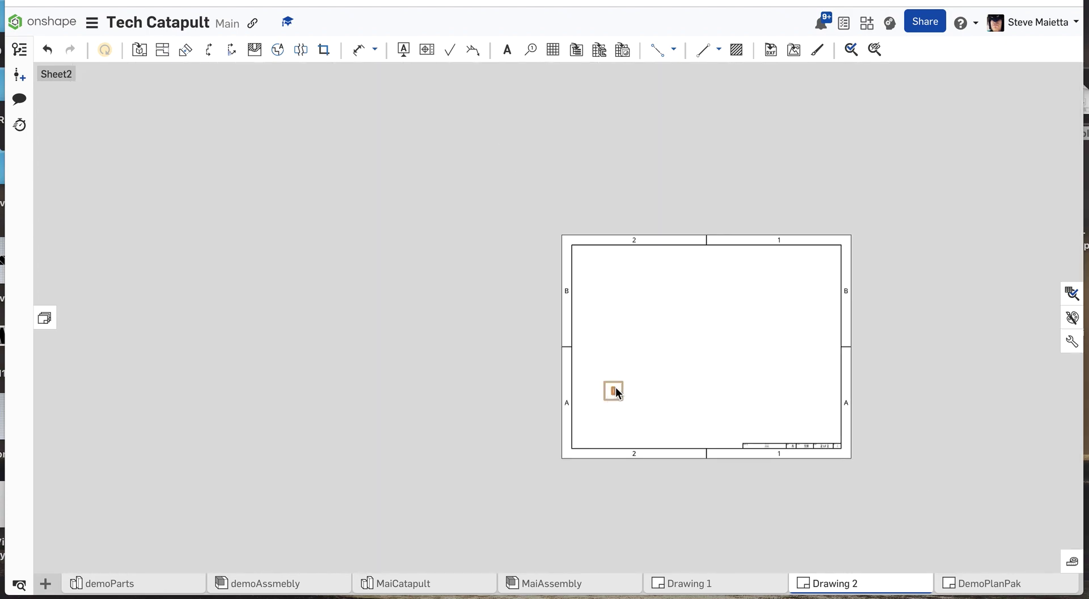
Delete the Base18 front view from Sheet2 and set up a new Base18 view in the Right orientation.
key(Delete)
click(137, 56)
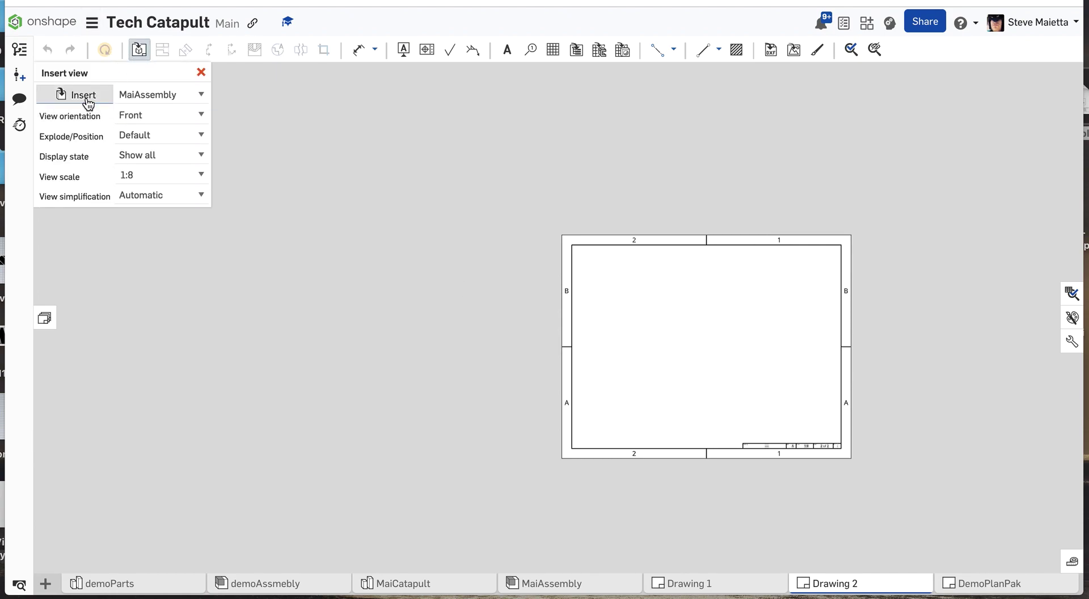
click(86, 98)
click(114, 241)
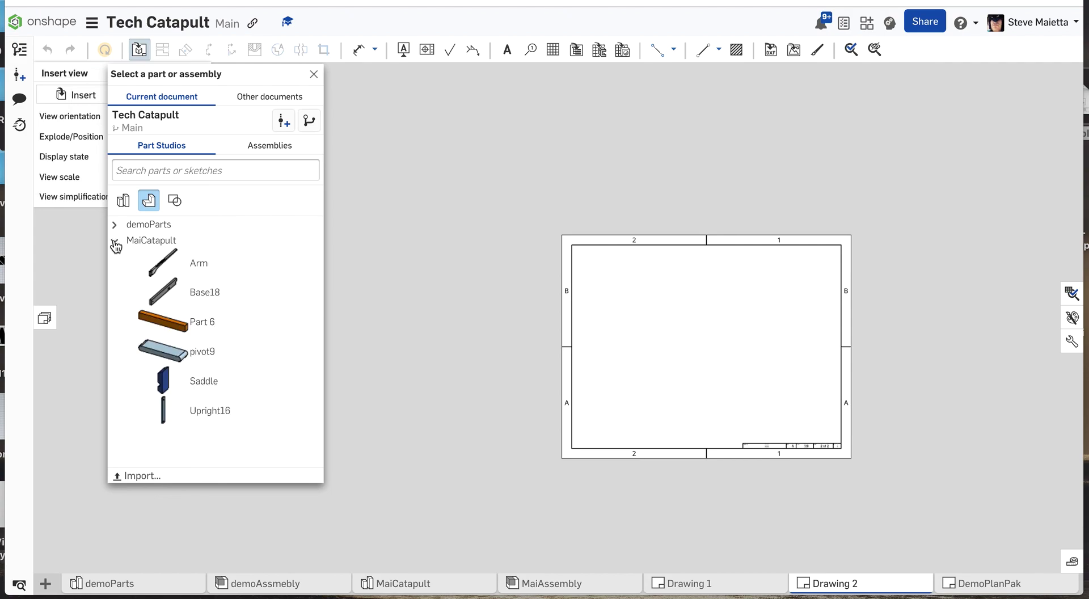
click(201, 292)
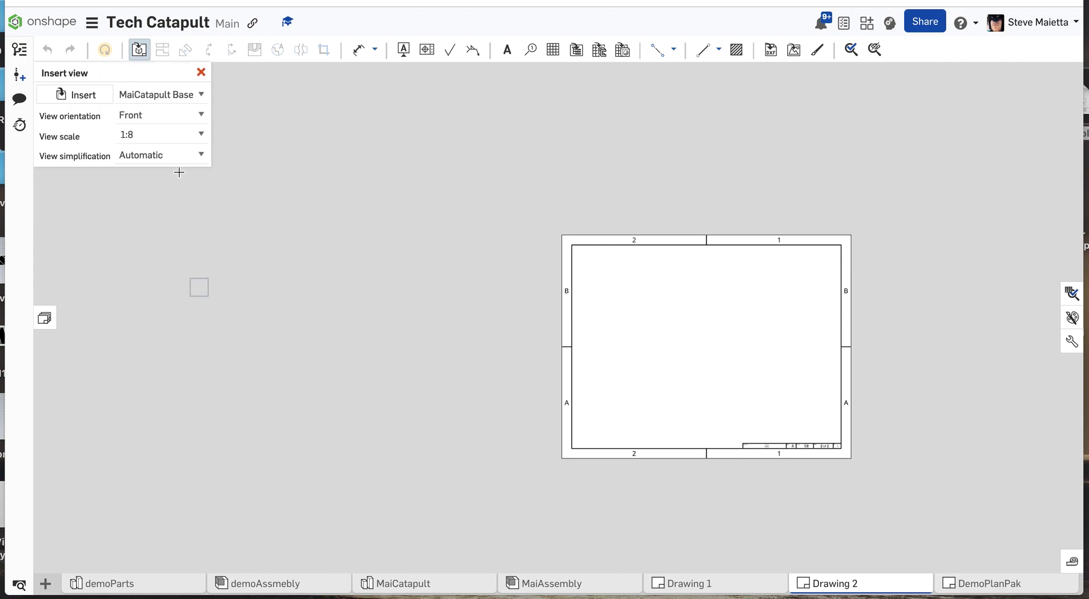
click(202, 115)
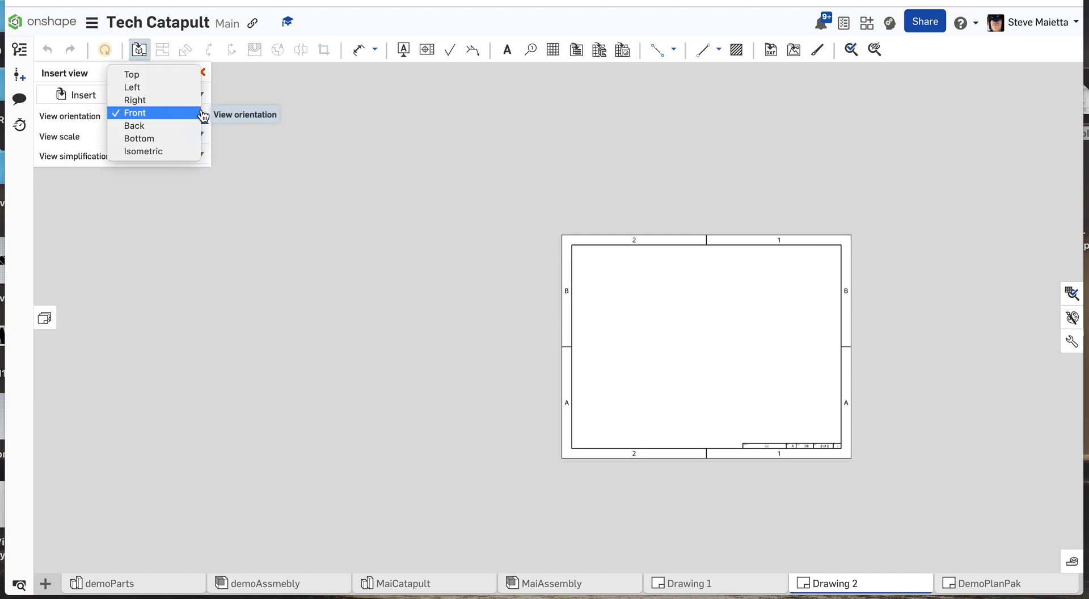
click(162, 105)
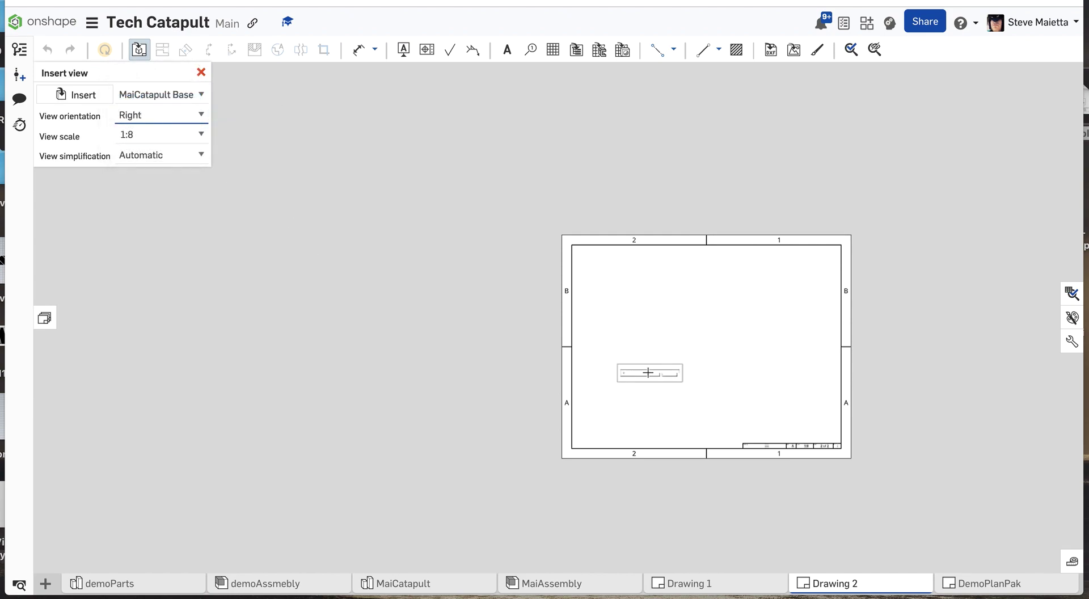
Place the right view of Base18 at 1:4 scale in the sheet's lower-left area without adding projected views.
scroll(635, 375, up, 5)
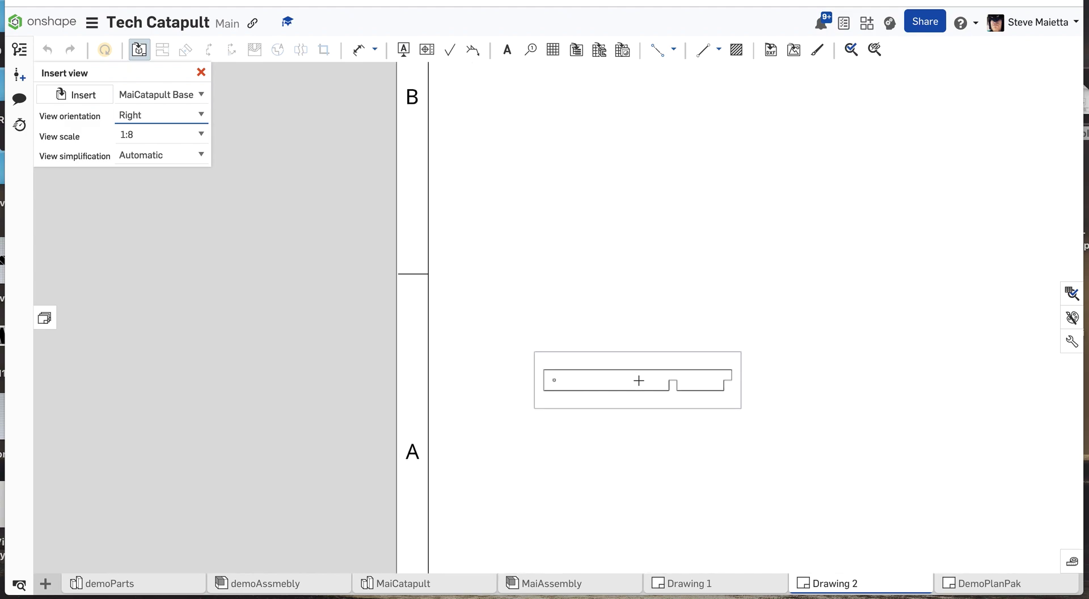
scroll(623, 373, down, 6)
scroll(647, 375, up, 4)
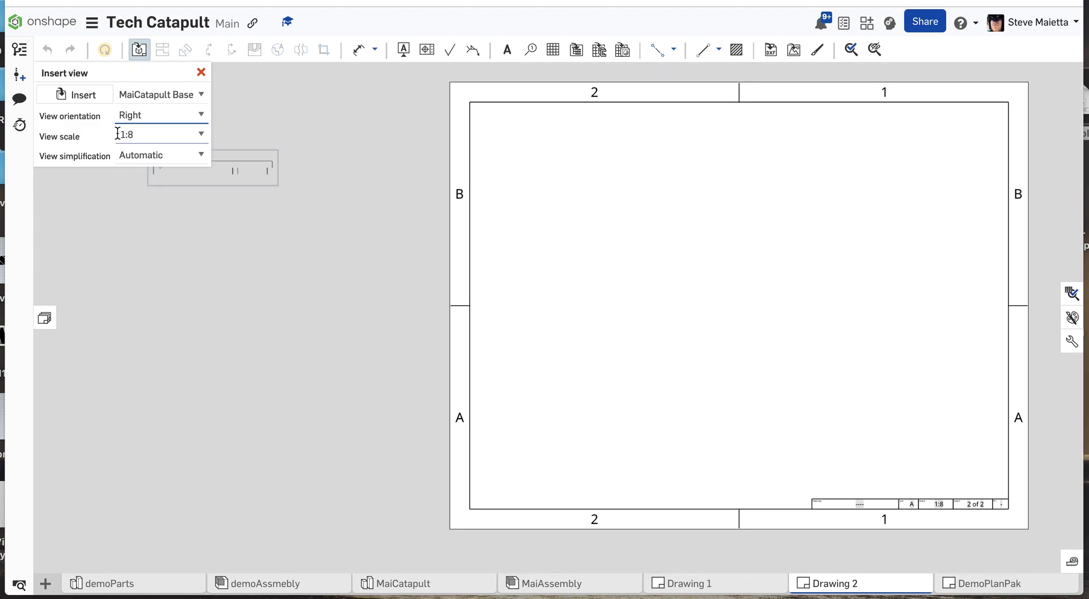
click(203, 136)
scroll(176, 181, up, 1)
scroll(176, 182, up, 2)
click(162, 170)
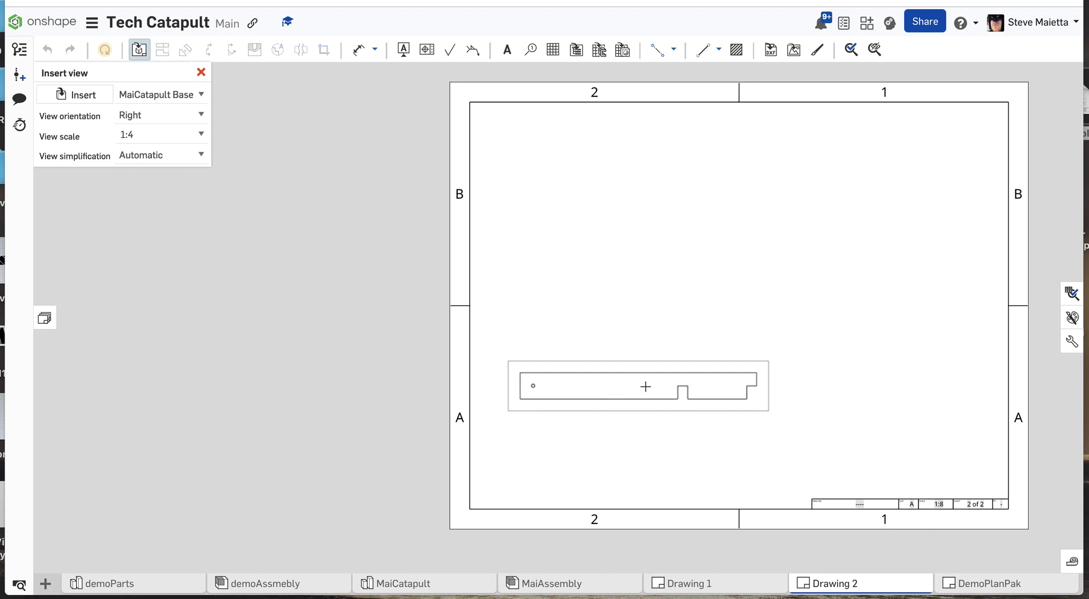
click(647, 393)
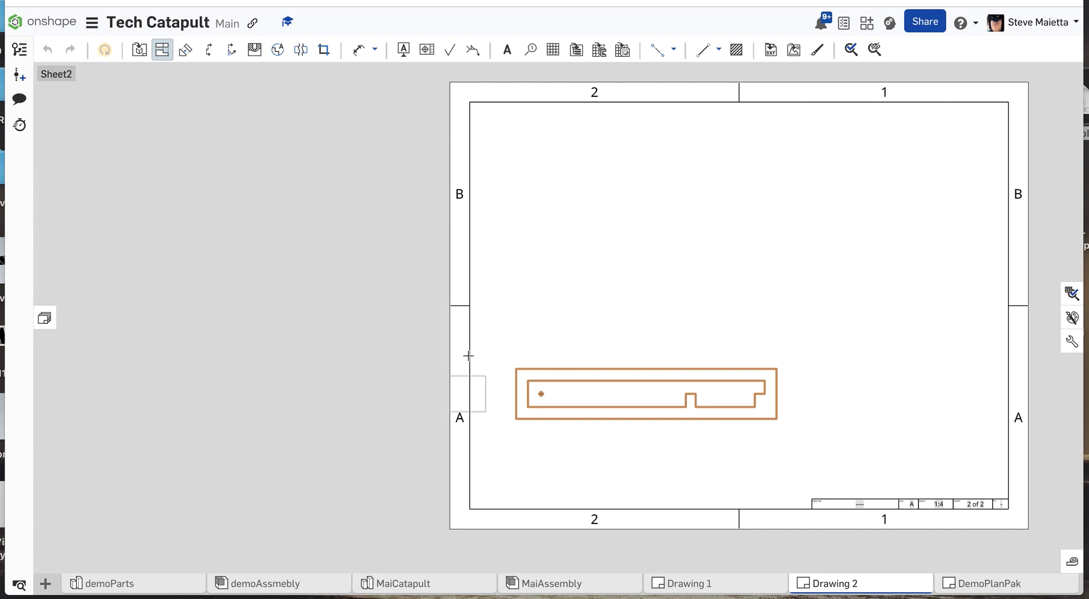
key(Escape)
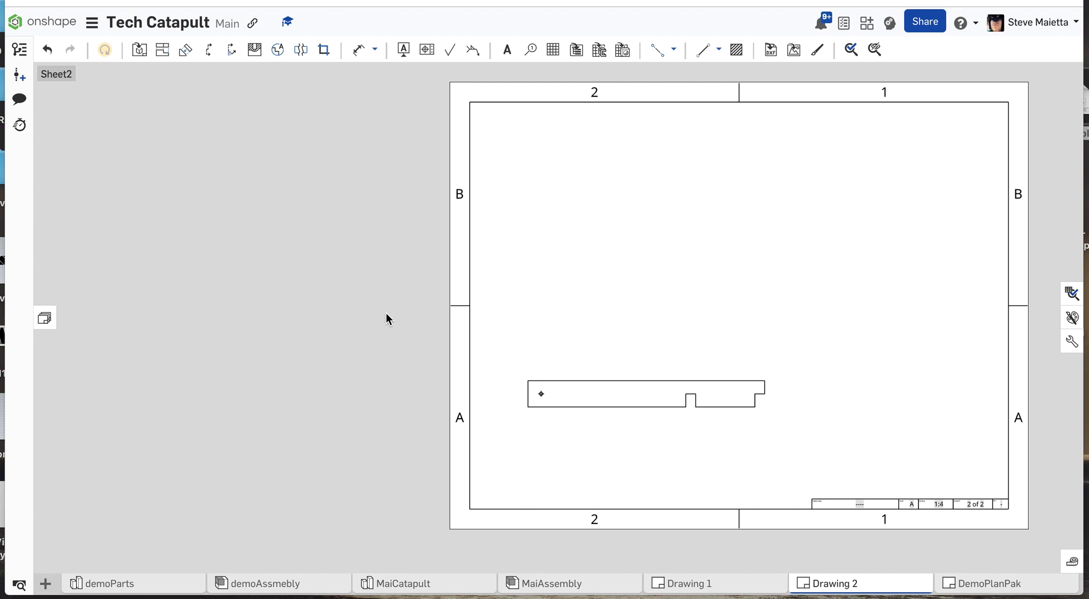
click(139, 50)
click(89, 96)
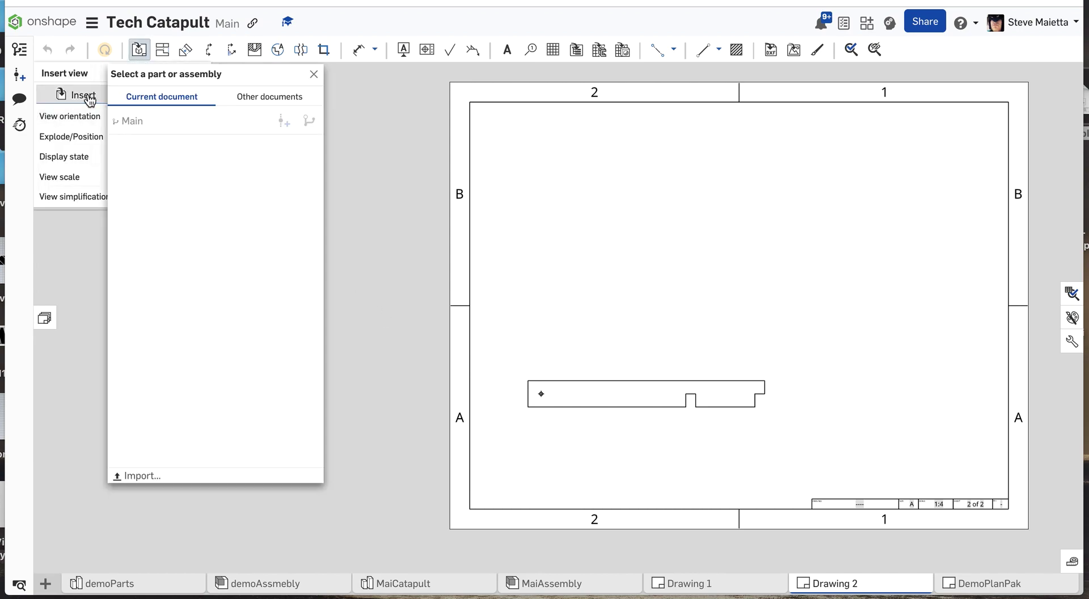
click(114, 241)
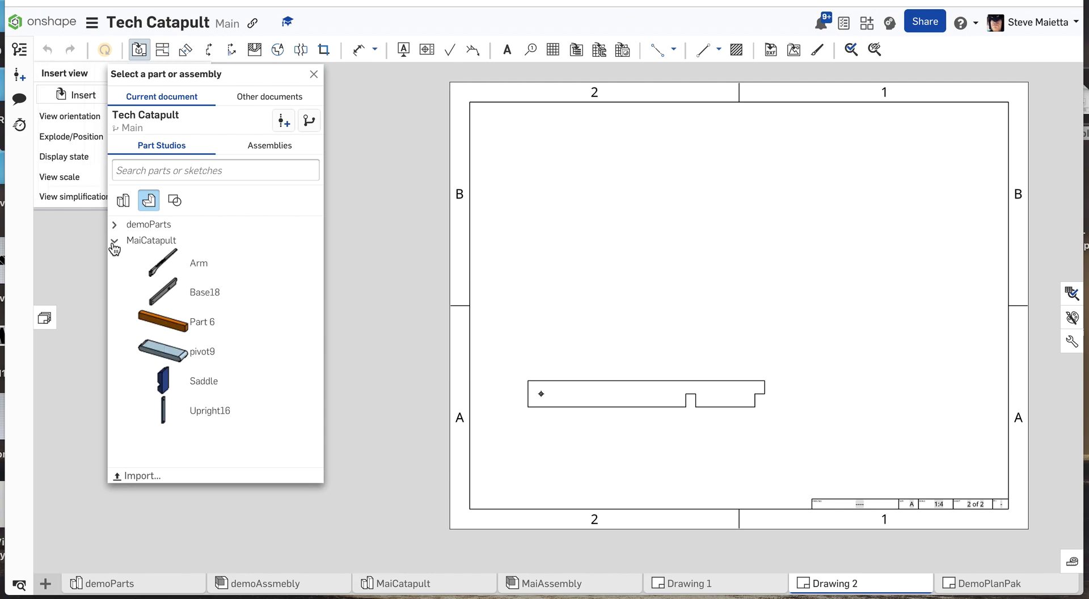
click(160, 271)
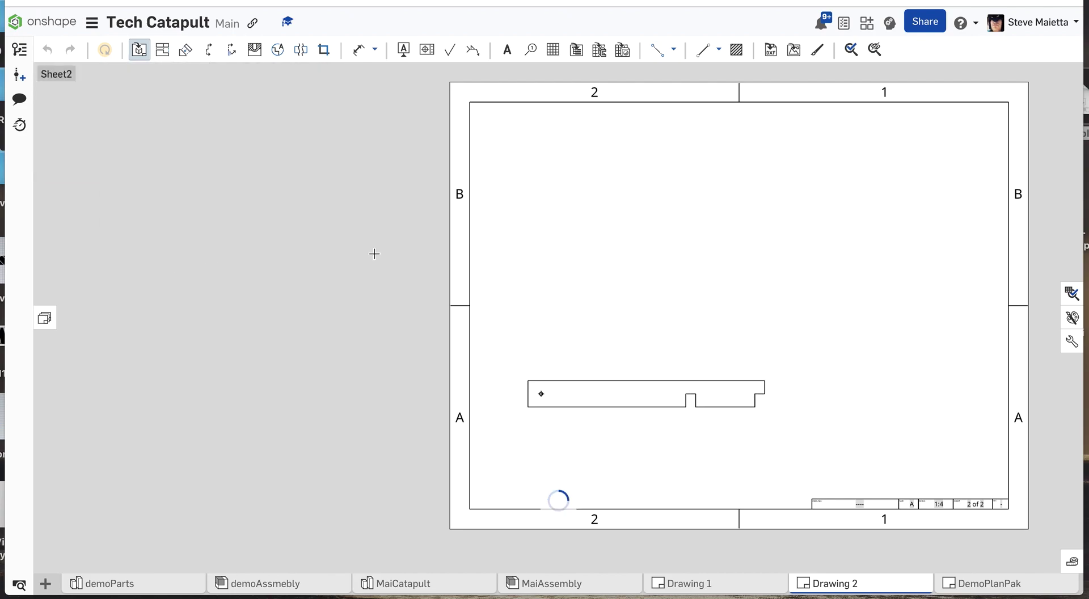
click(557, 279)
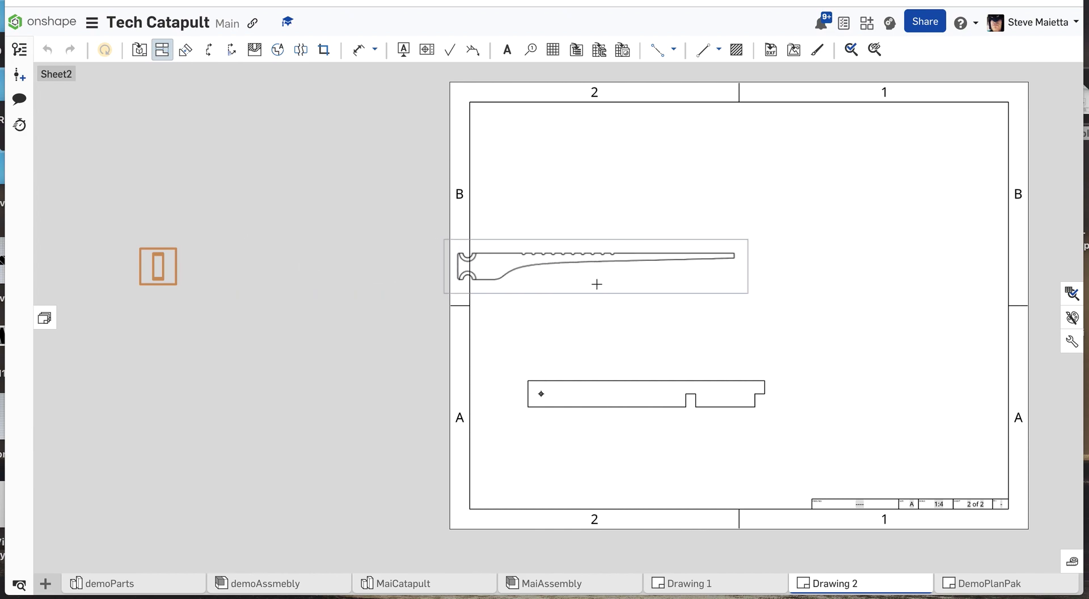
key(Escape)
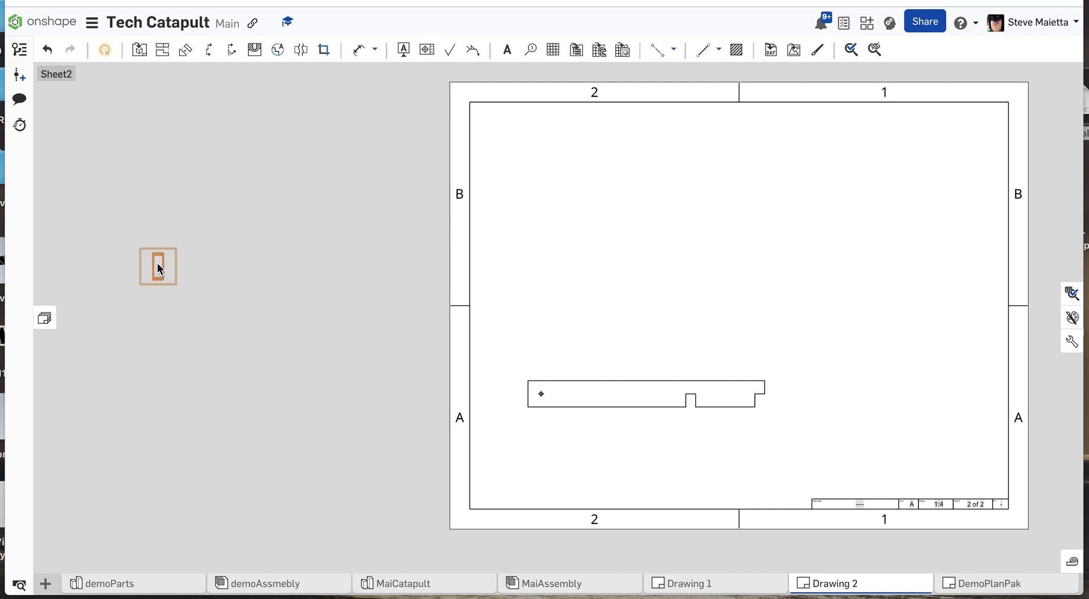
Insert the right view of the MaiCatapult Arm at the 1:4 sheet scale in the sheet's upper-left area, without projected views.
click(139, 49)
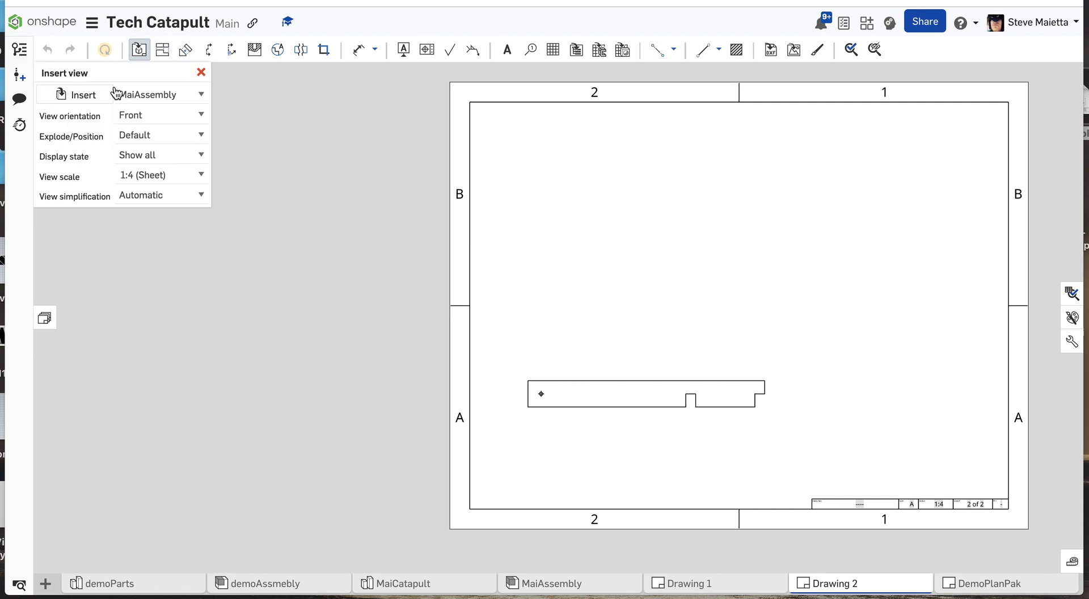
click(74, 97)
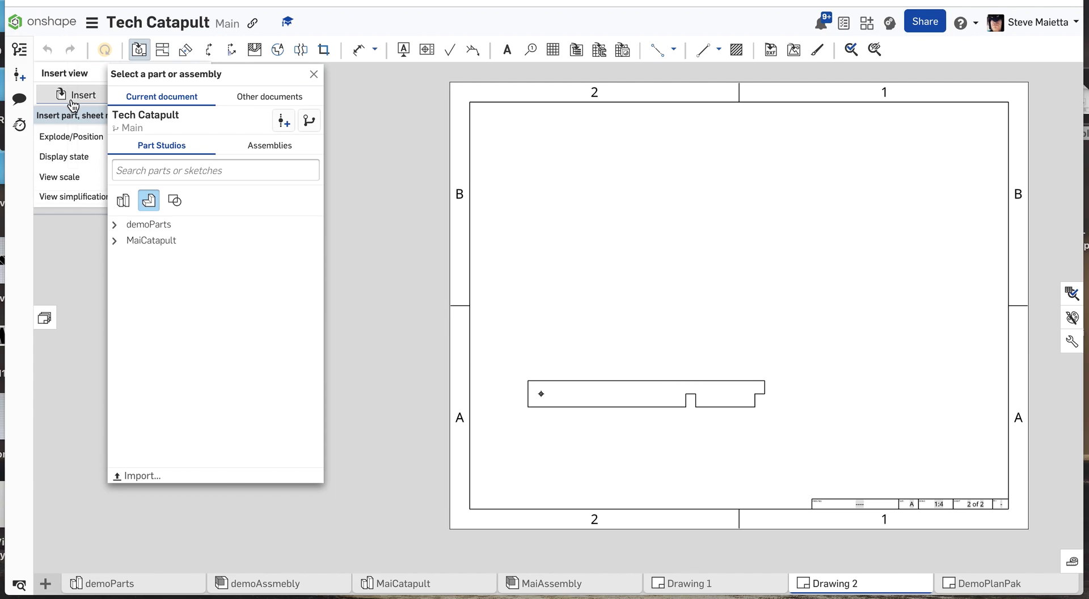
click(114, 241)
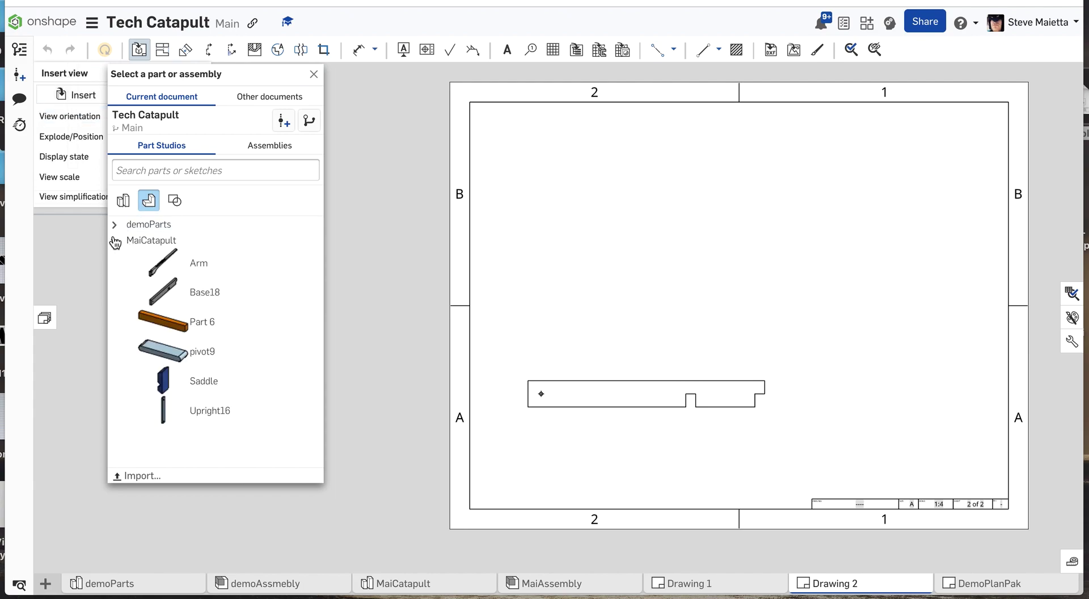
click(151, 267)
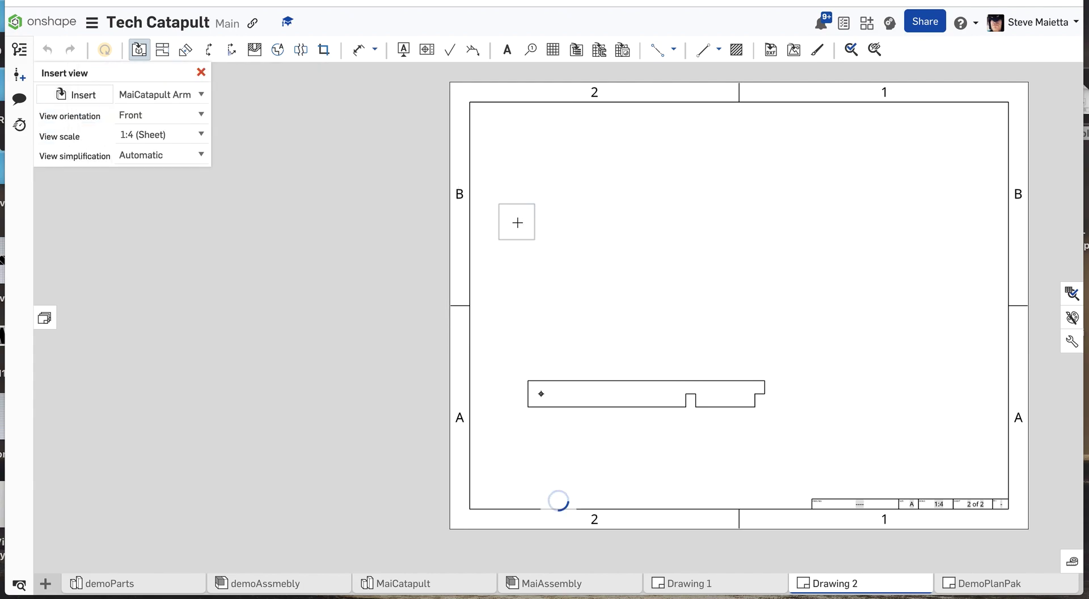
click(203, 116)
click(170, 102)
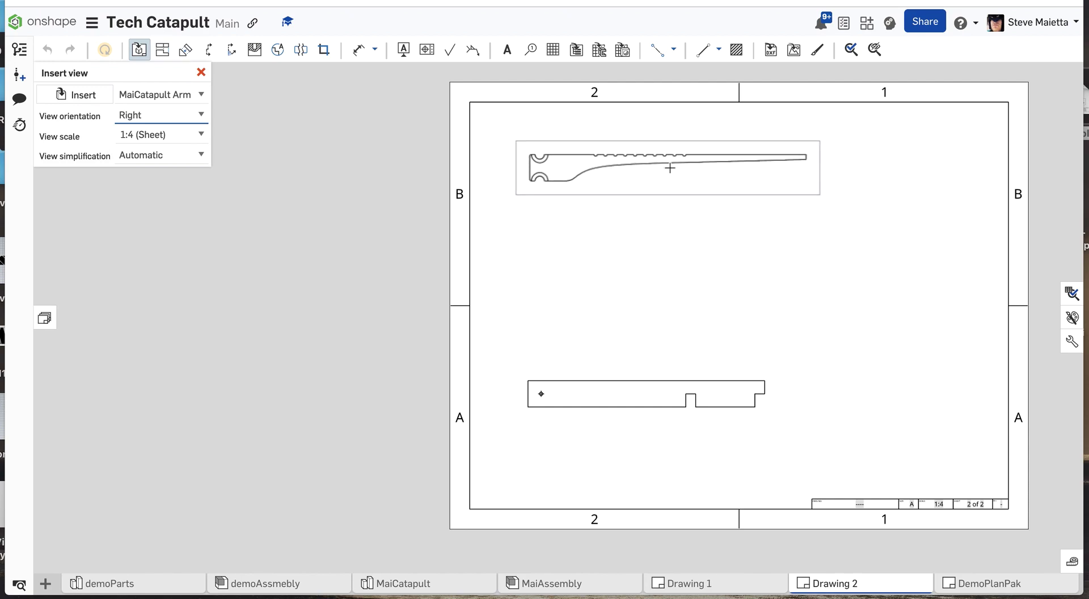
click(673, 168)
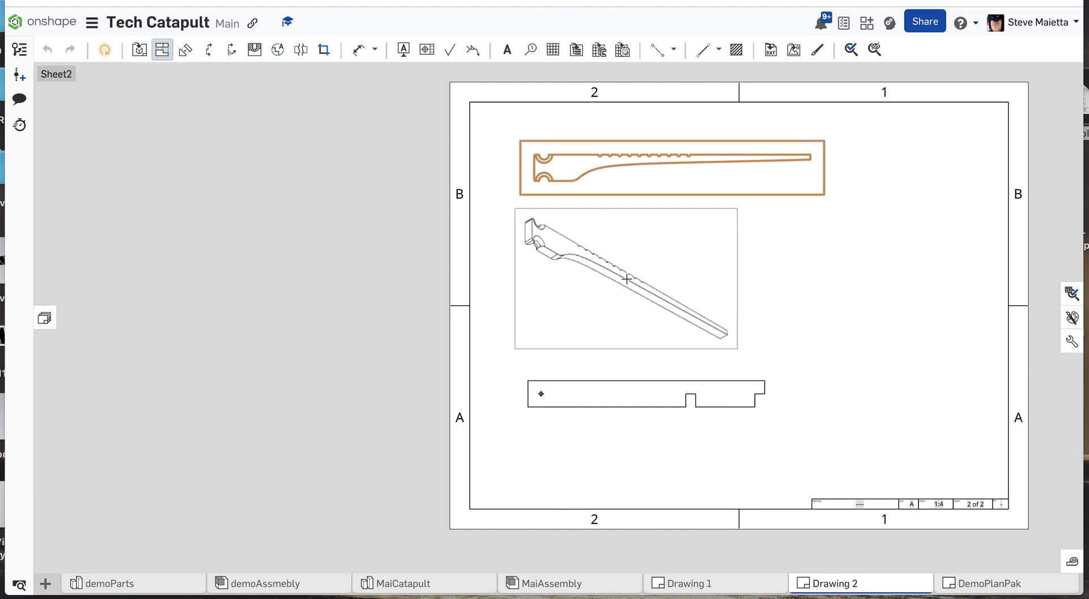
key(Escape)
Insert the right view of Upright16 at the 1:4 sheet scale near the sheet's right border, without projected views.
click(139, 51)
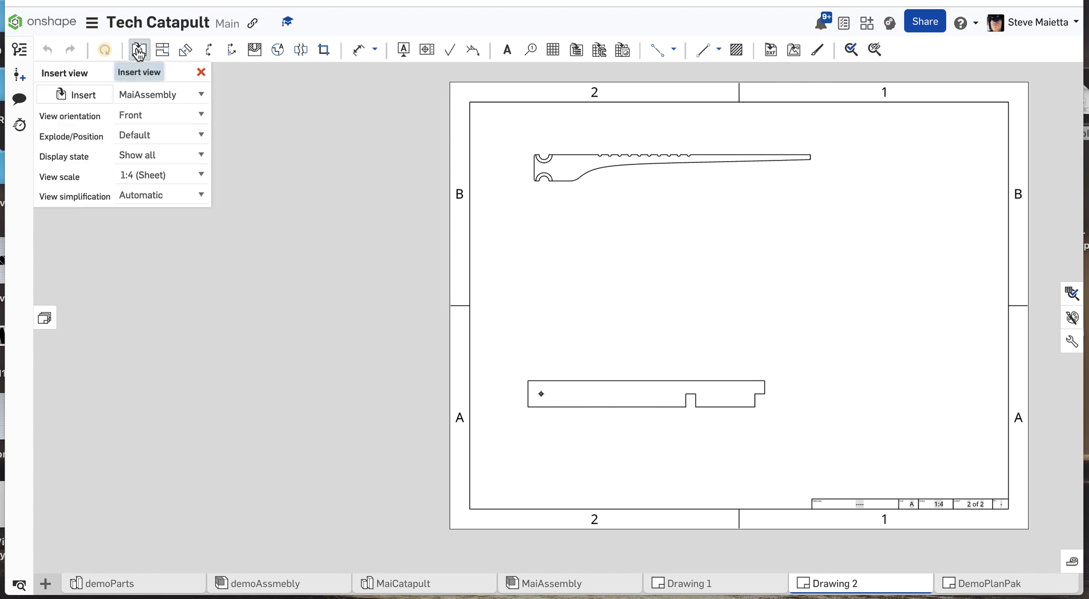
click(75, 98)
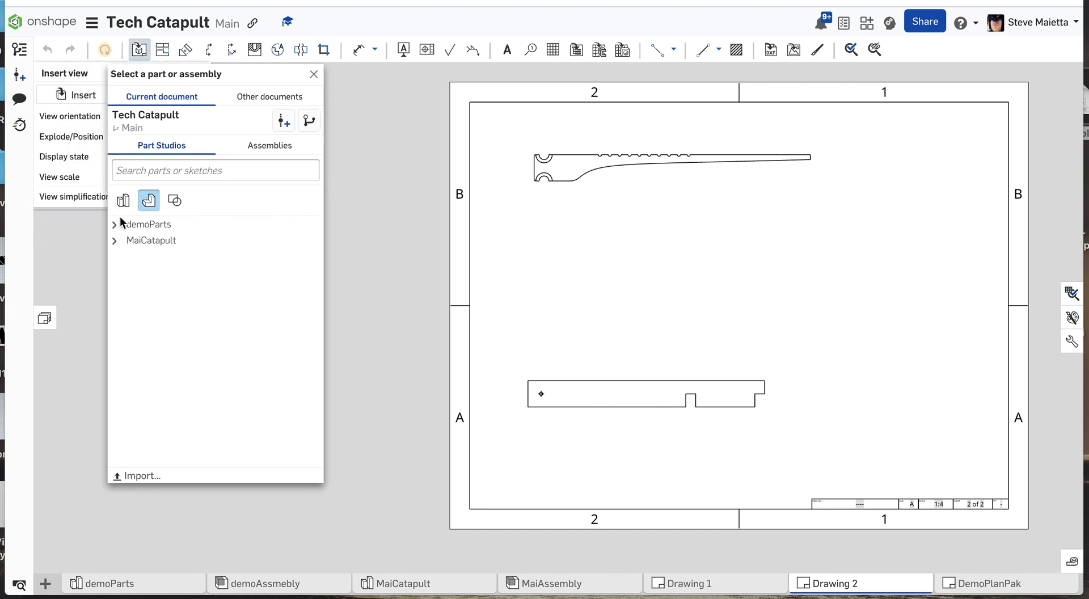
click(116, 241)
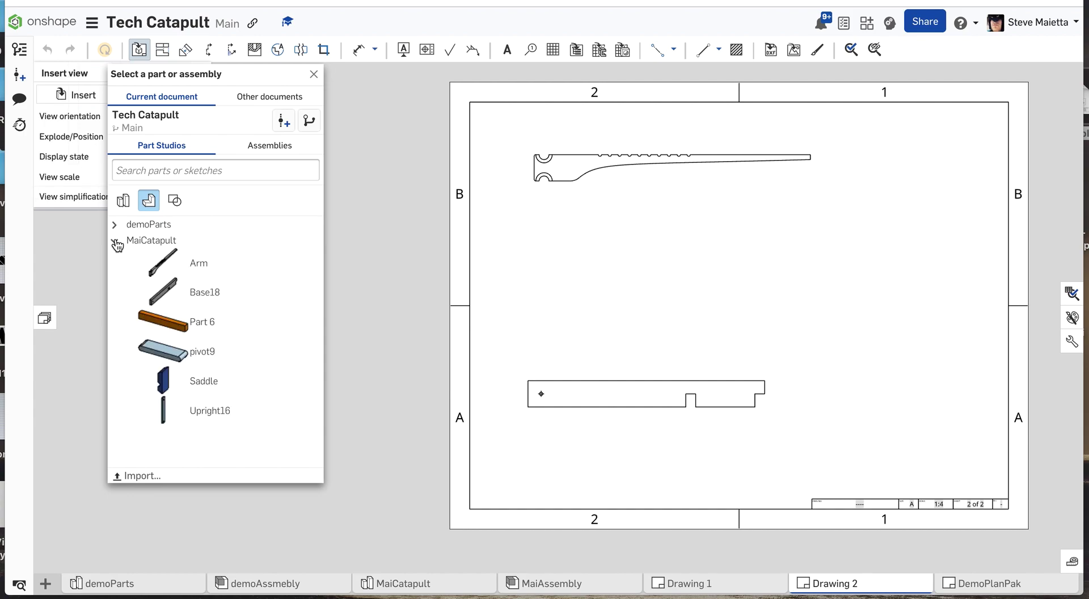
click(190, 415)
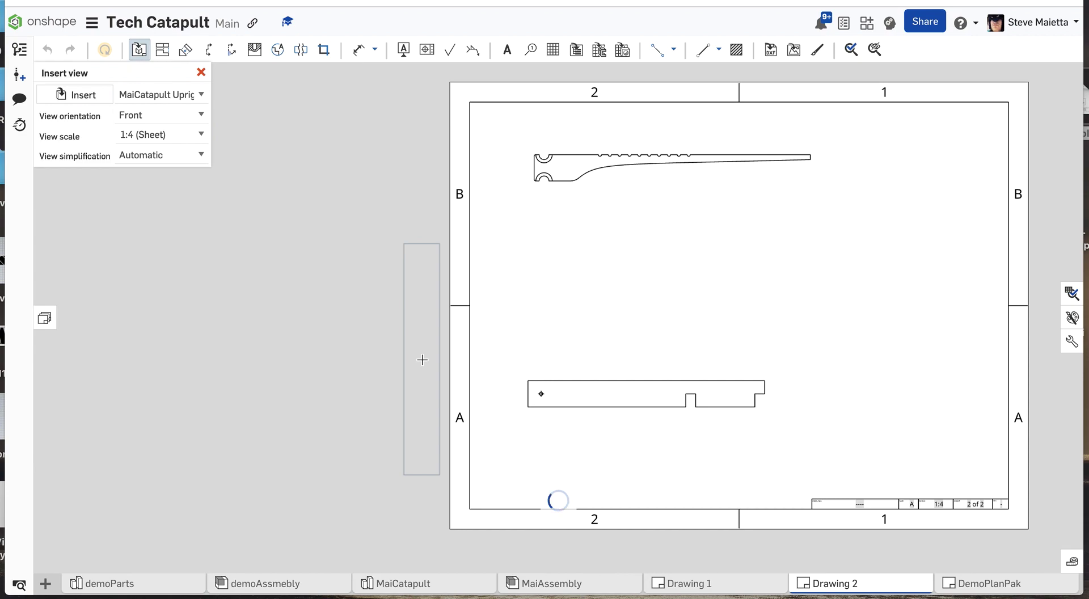
click(200, 115)
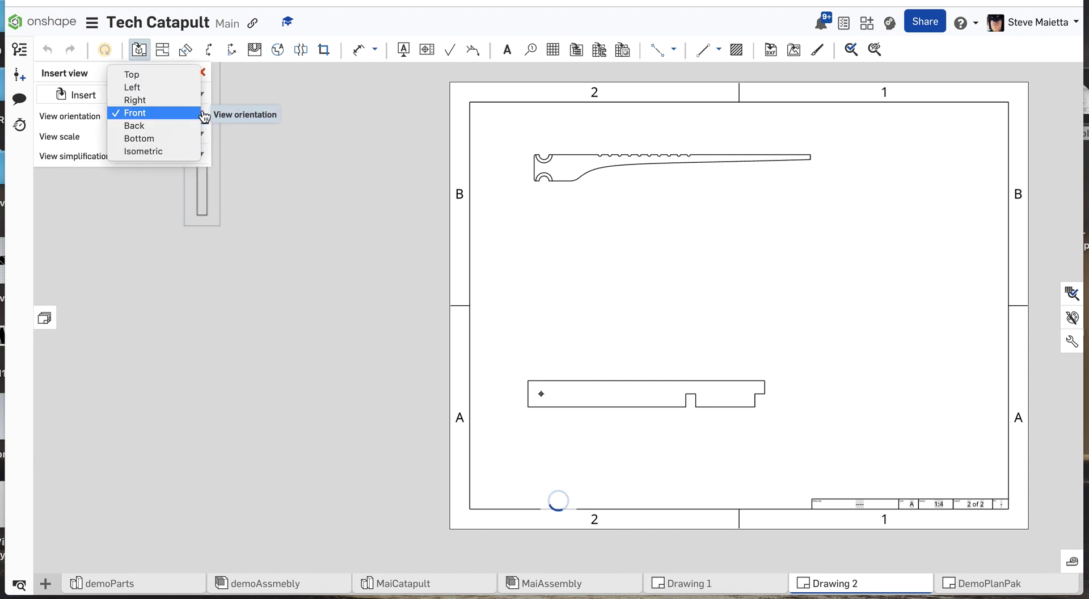
click(179, 106)
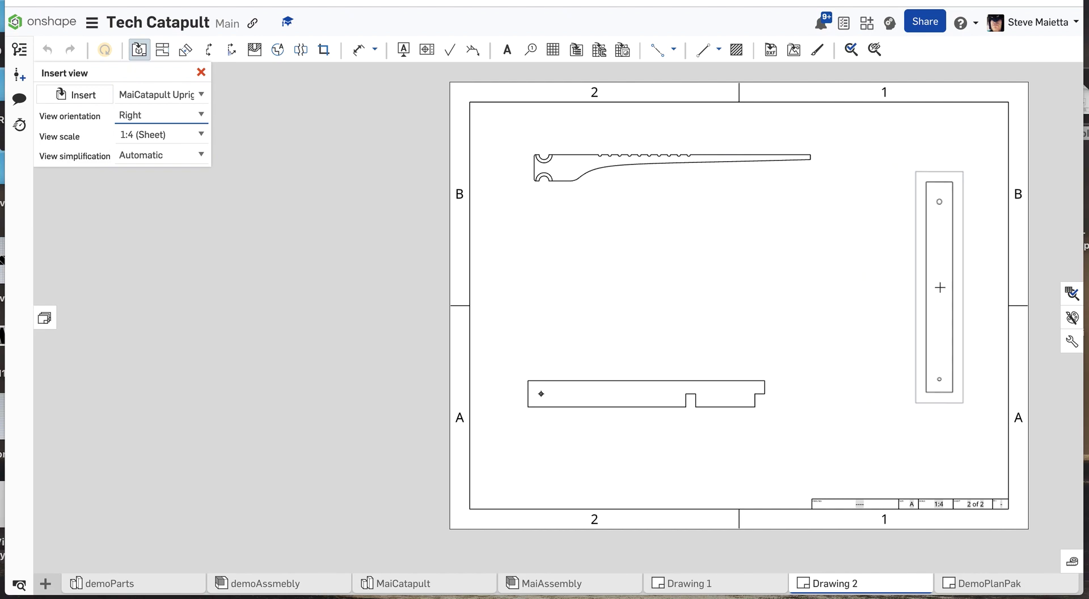
click(931, 299)
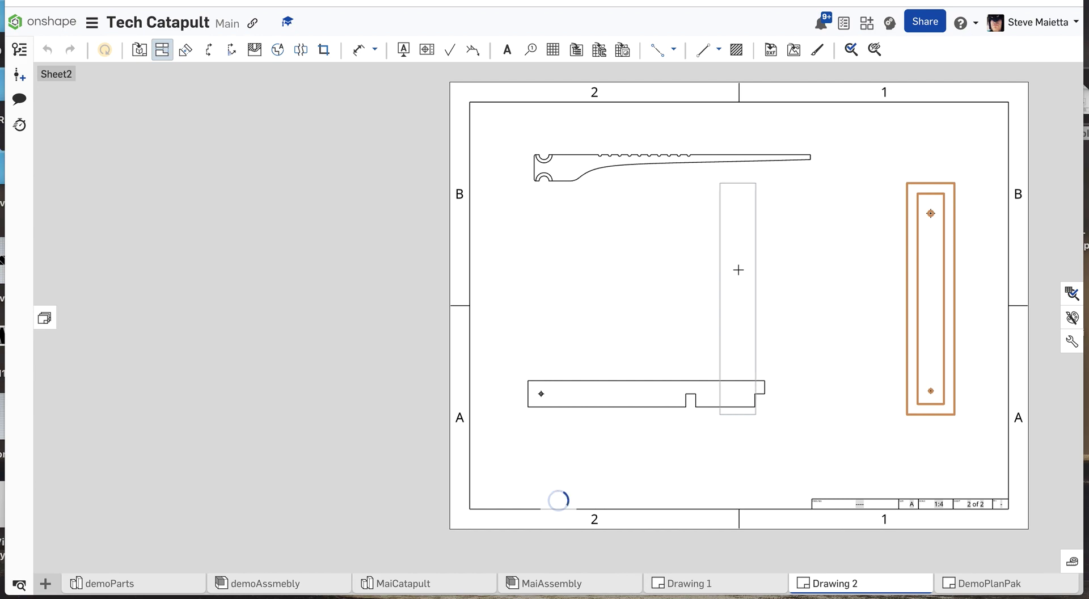
key(Escape)
Move the Base18 view lower on the sheet and shift the Upright16 view slightly down and toward the right border.
drag(724, 383, 724, 411)
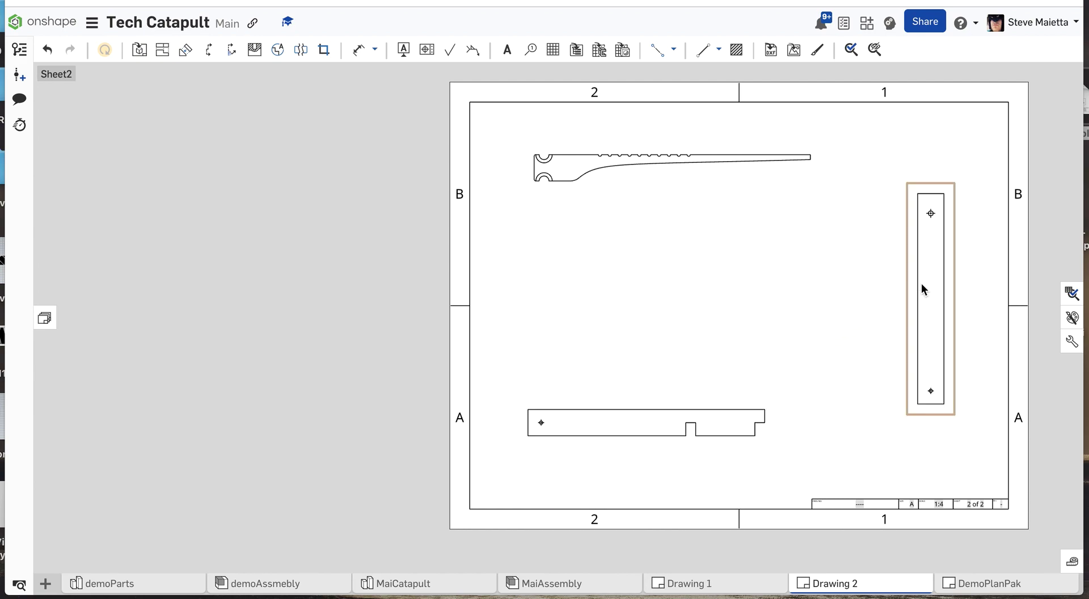
mouse_move(921, 285)
mouse_down()
mouse_move(937, 317)
mouse_move(934, 308)
mouse_up()
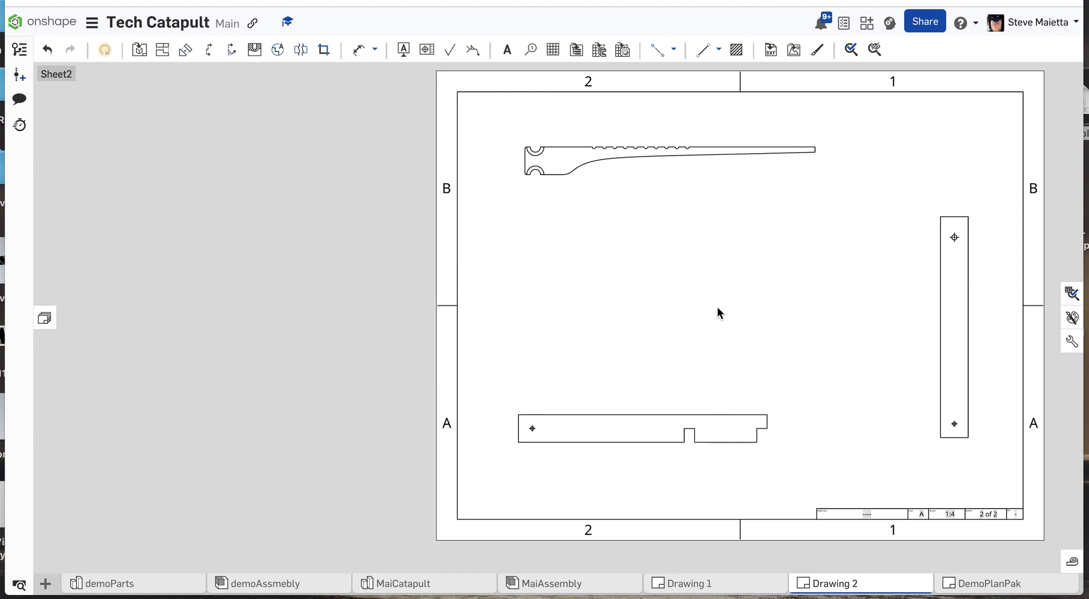
Dimension the Upright16 view's overall length on its right side and its width above the top edge.
scroll(718, 309, down, 1)
scroll(871, 400, up, 2)
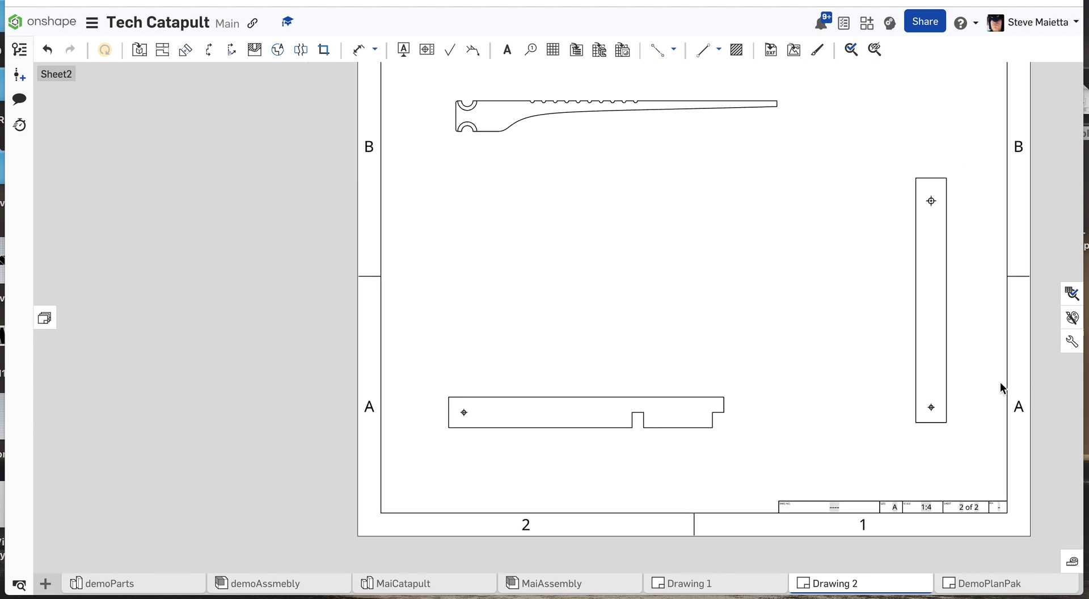
scroll(983, 342, up, 1)
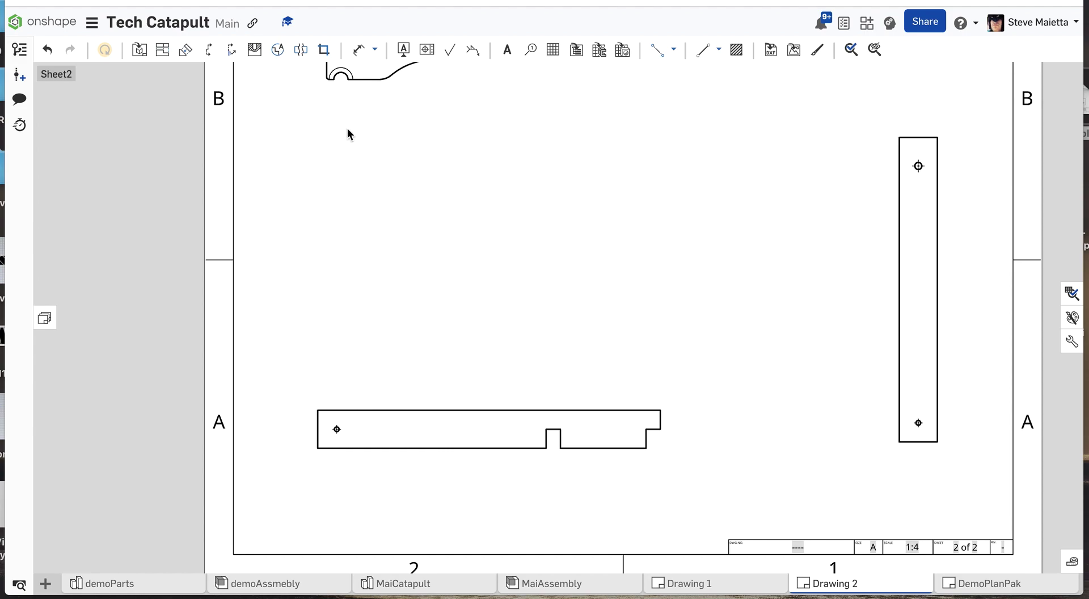
click(375, 50)
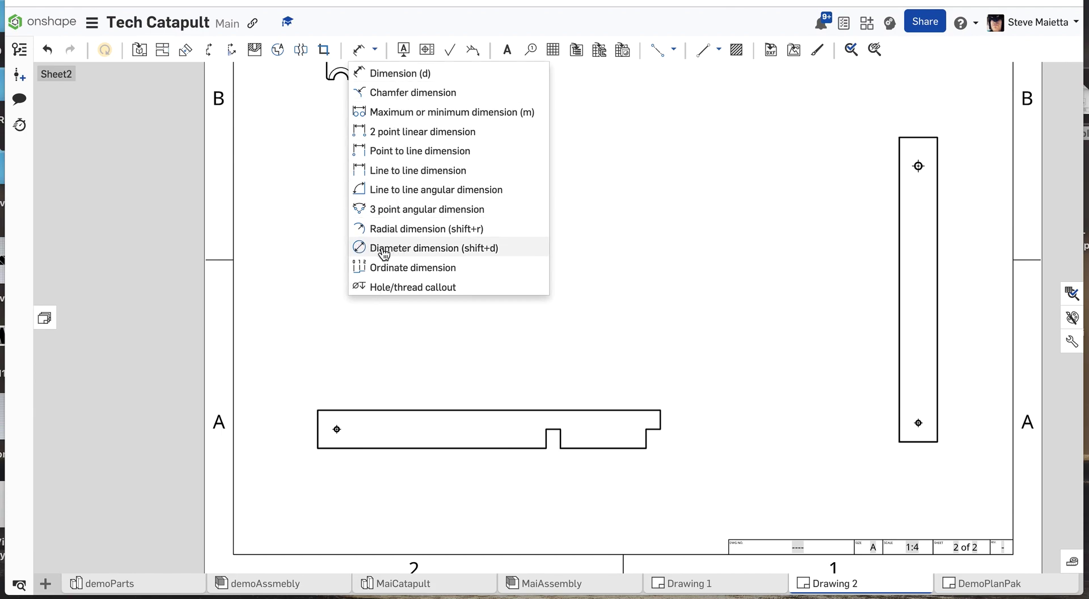
click(380, 73)
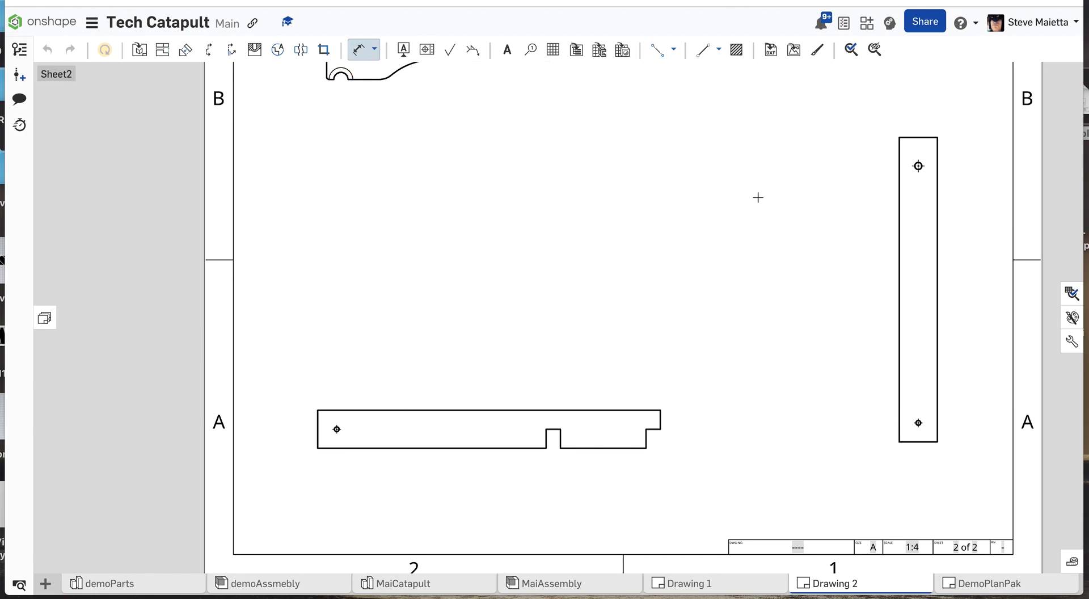
click(945, 249)
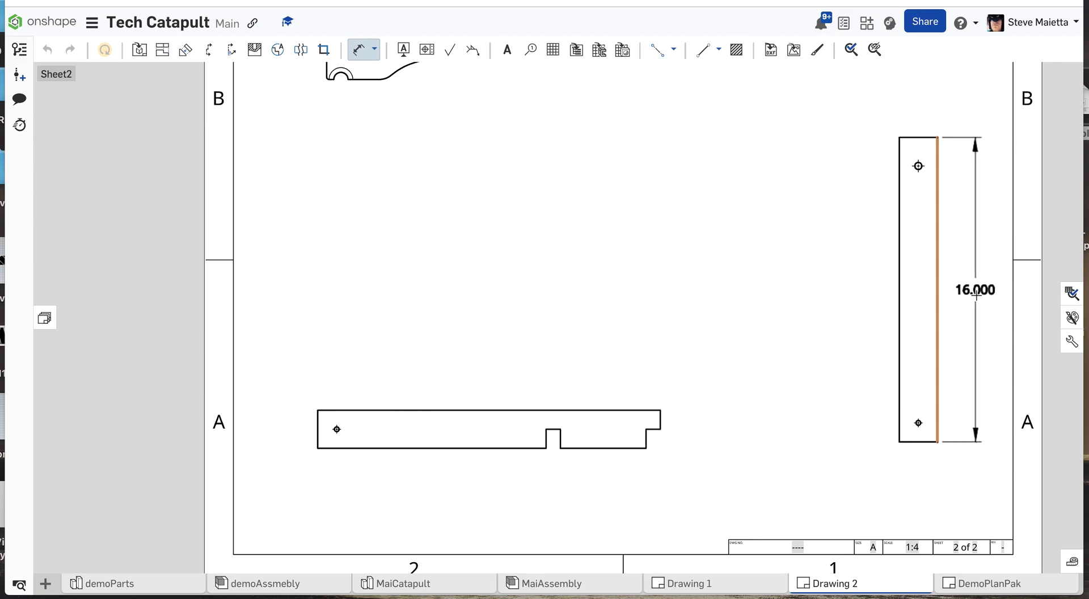
click(977, 294)
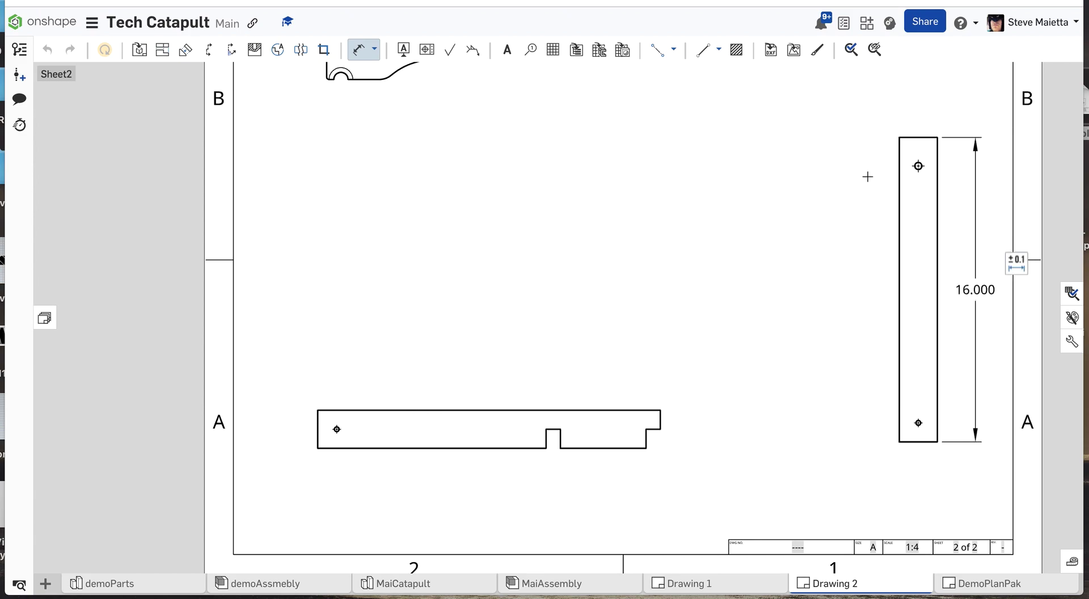
click(911, 137)
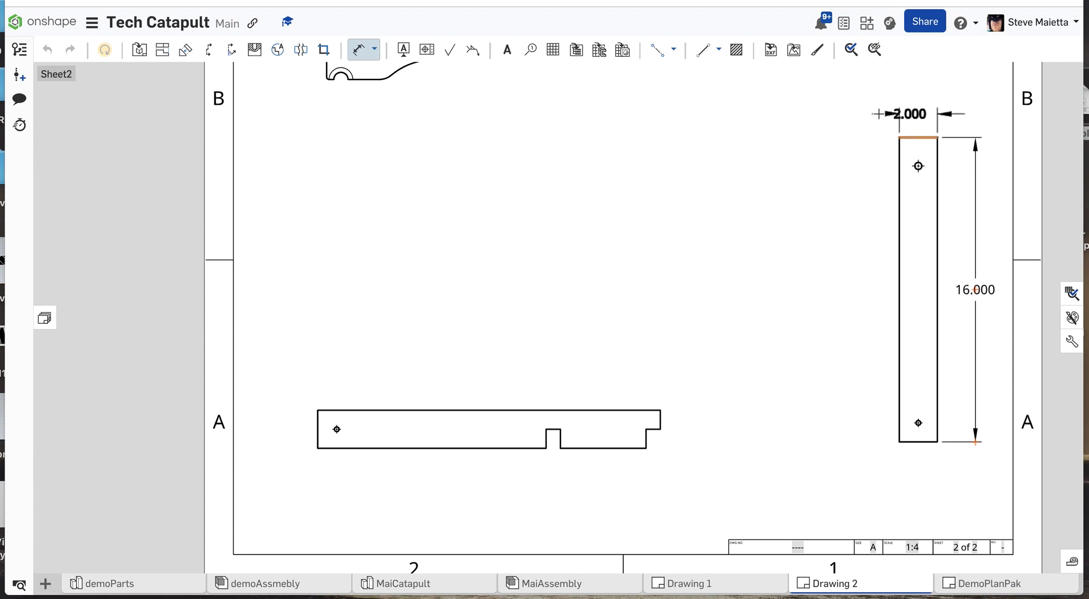
click(920, 113)
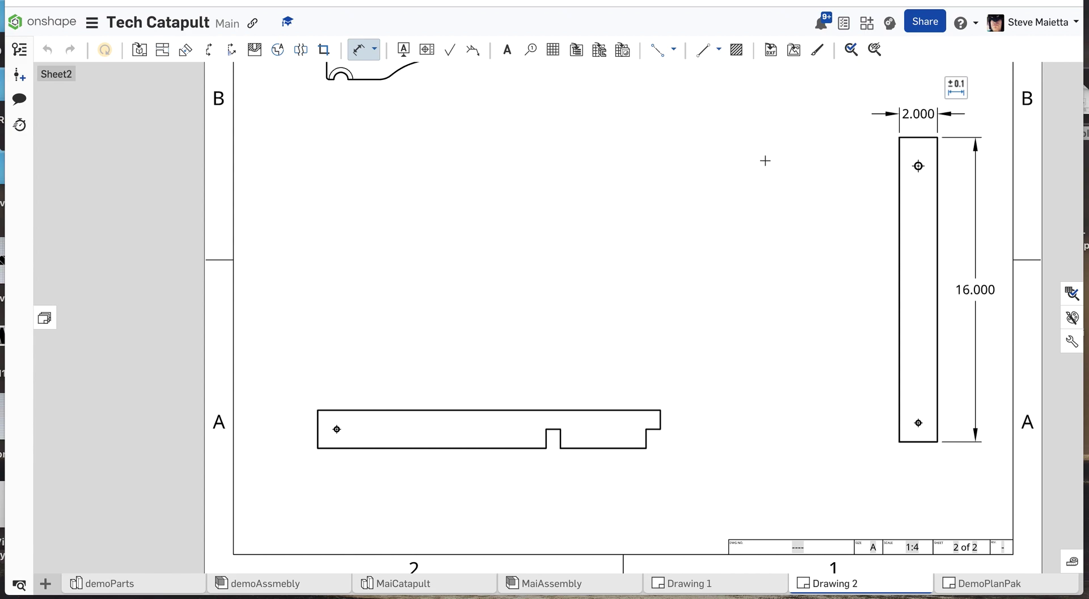
Add diameter dimensions to the upper and lower holes of Upright16, placing both labels left of the part.
click(374, 49)
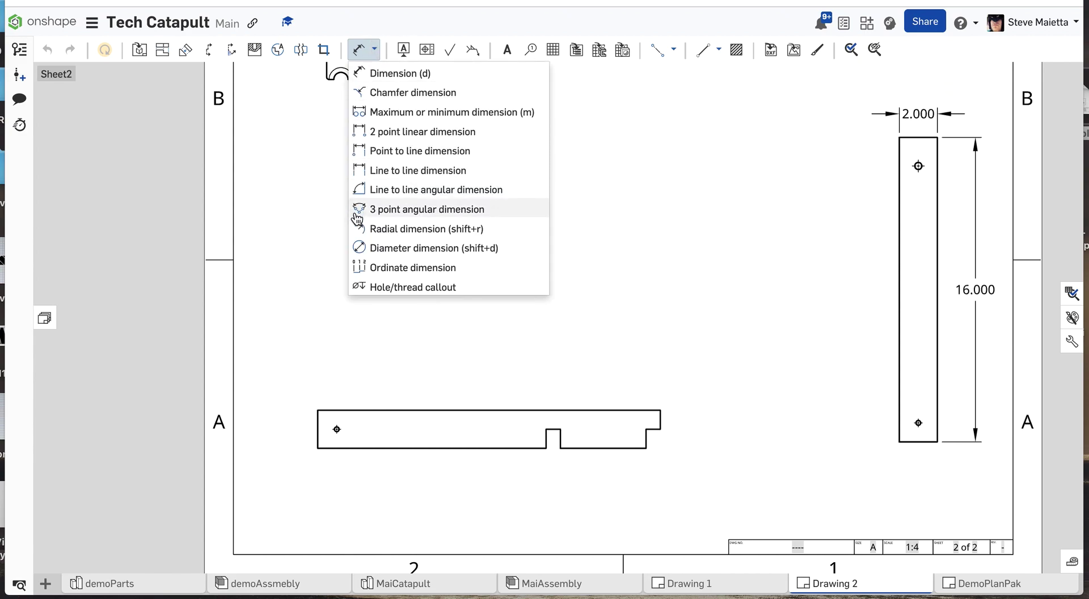
click(369, 248)
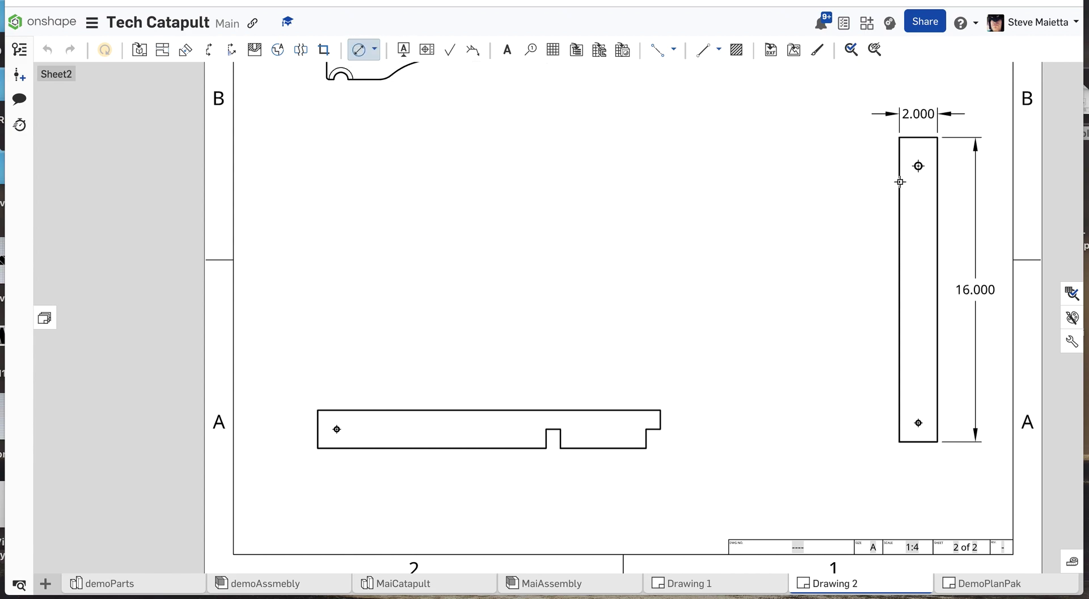
scroll(917, 169, up, 5)
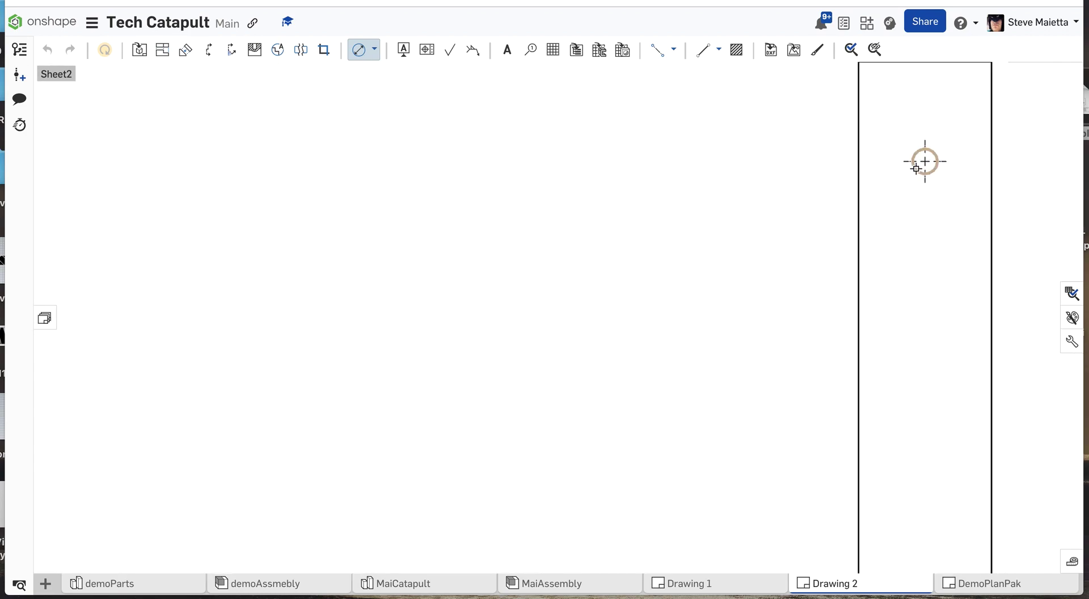
click(917, 153)
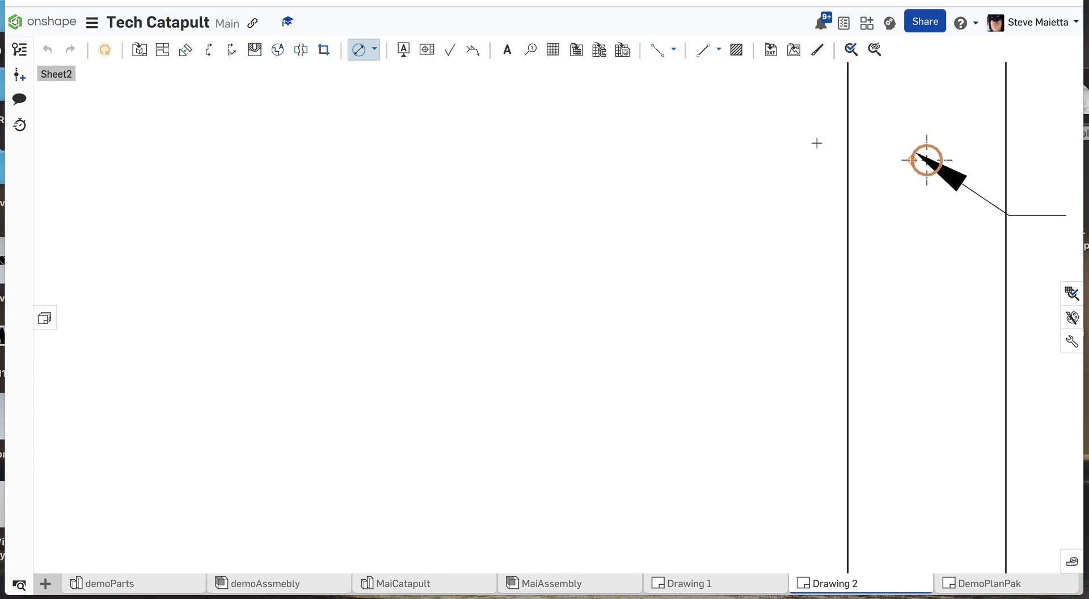
click(734, 143)
scroll(734, 143, down, 5)
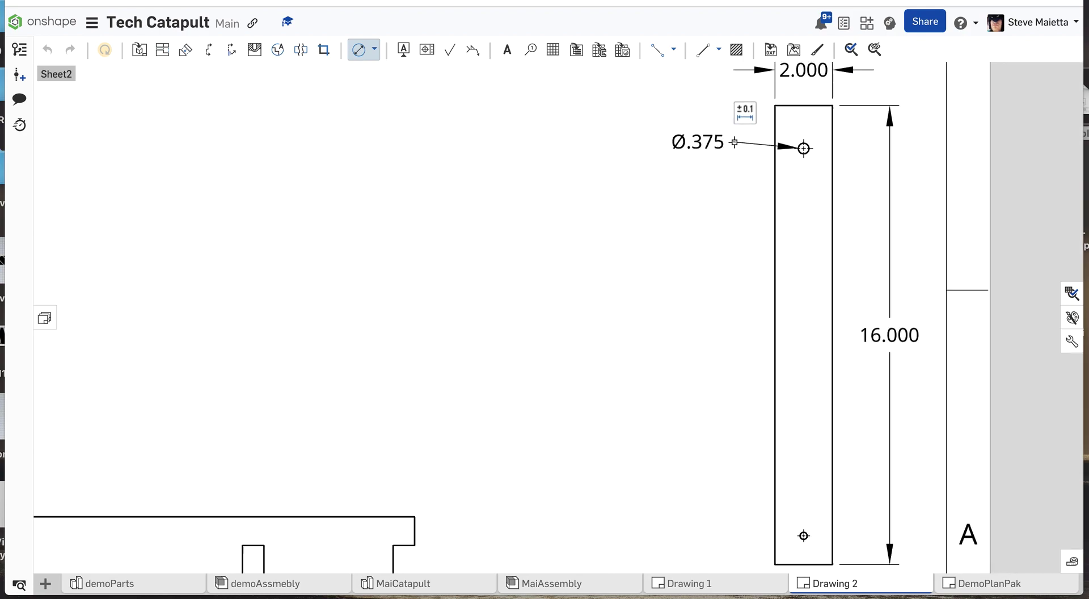
scroll(781, 467, up, 4)
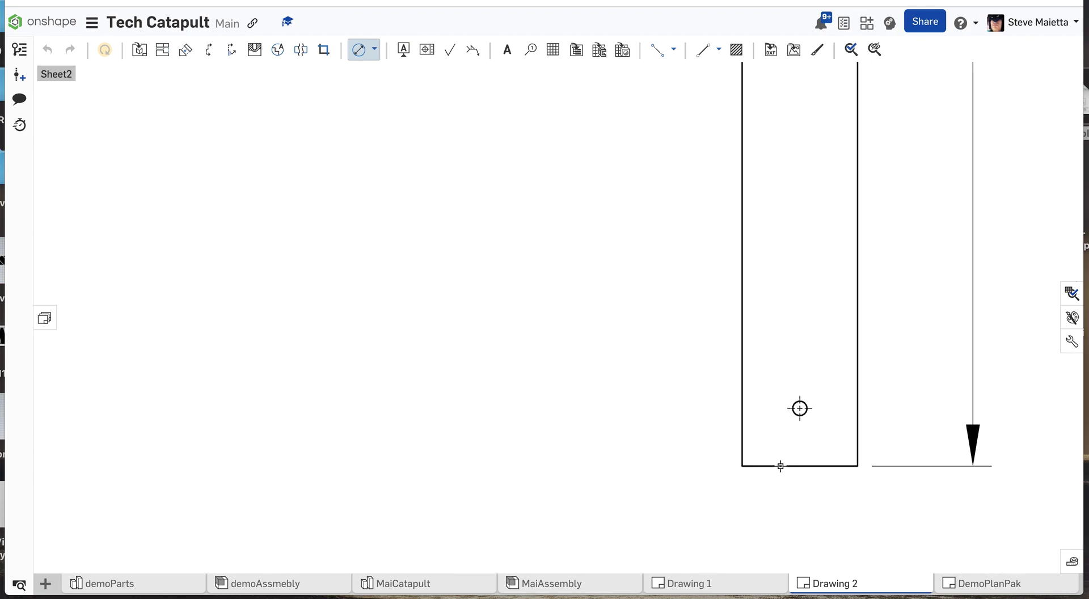
click(796, 404)
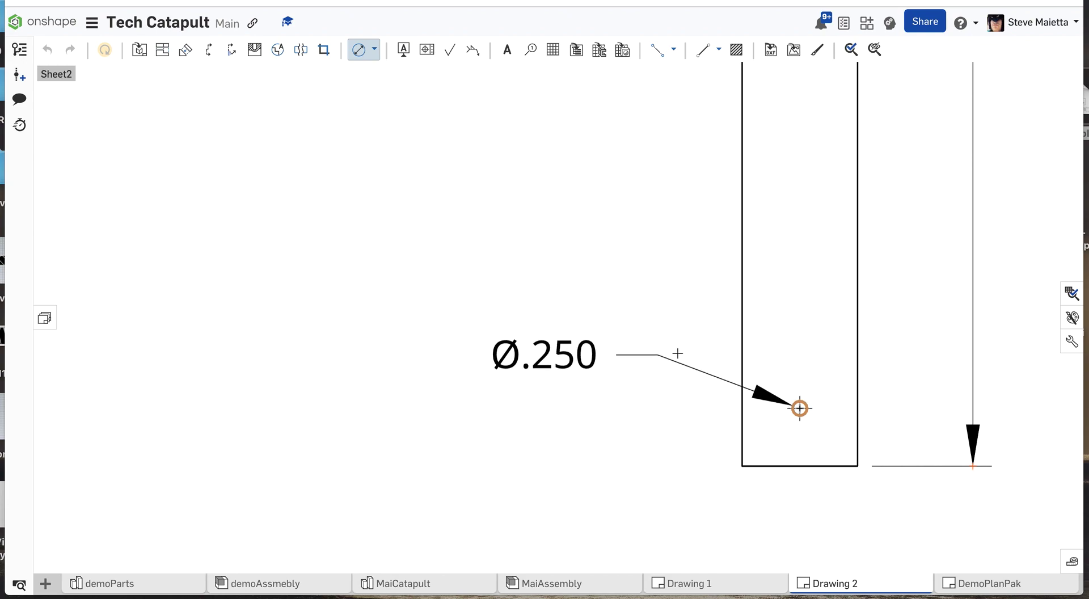
click(678, 353)
scroll(678, 353, down, 4)
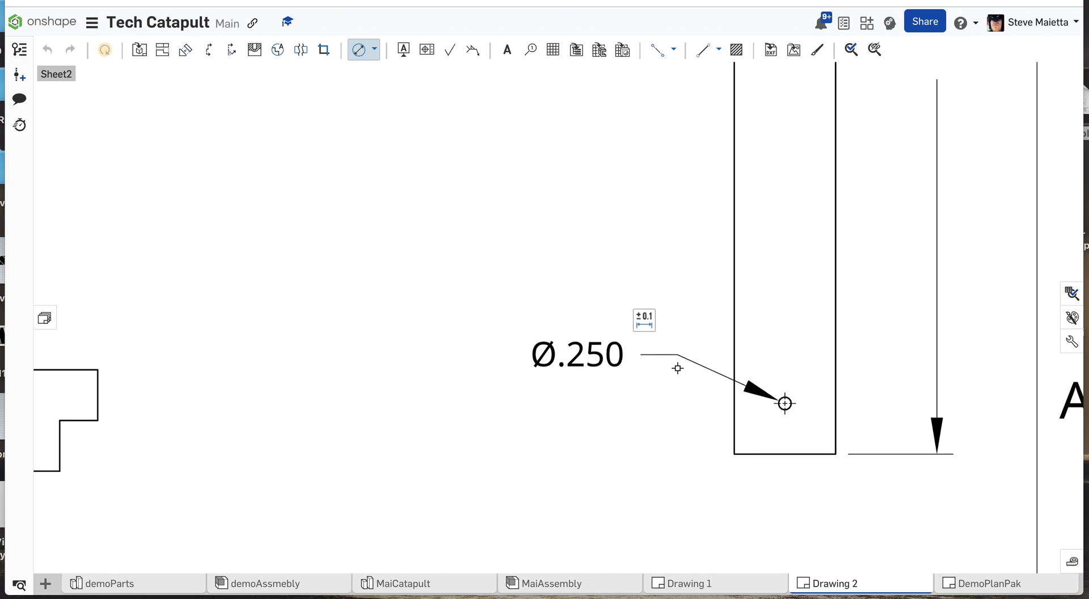
scroll(678, 368, down, 1)
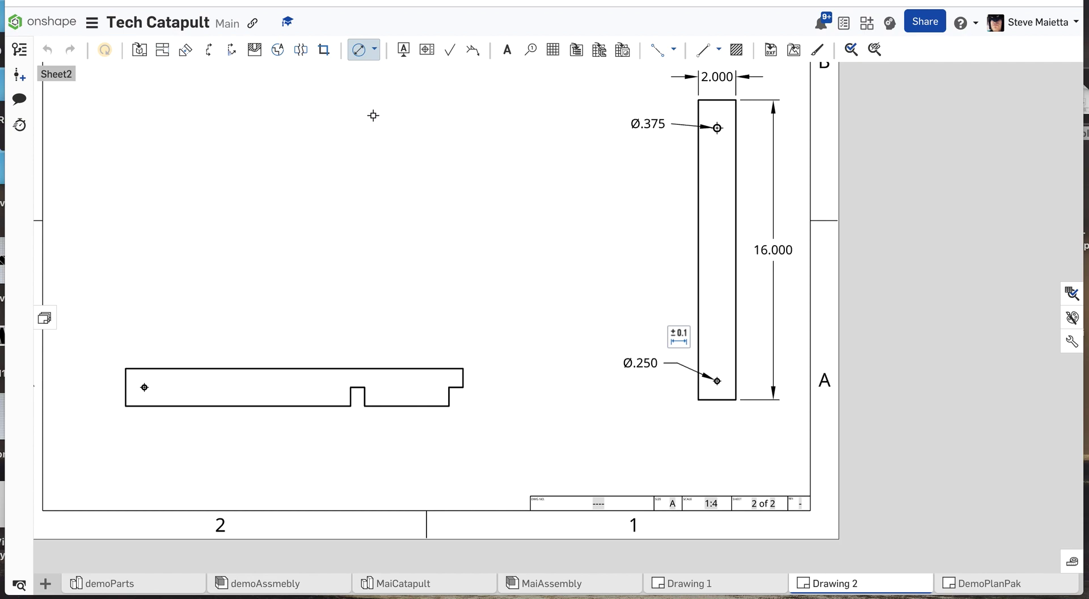
Dimension the upper hole's center from the top edge of Upright16 and move its diameter label down clear of the new dimension.
key(d)
scroll(720, 105, up, 4)
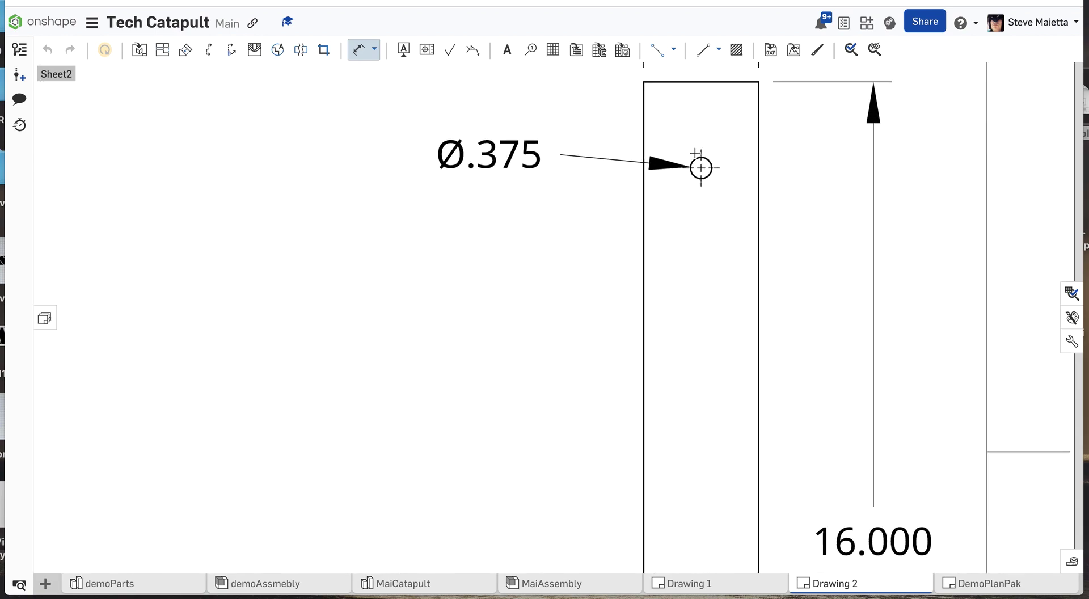
click(701, 82)
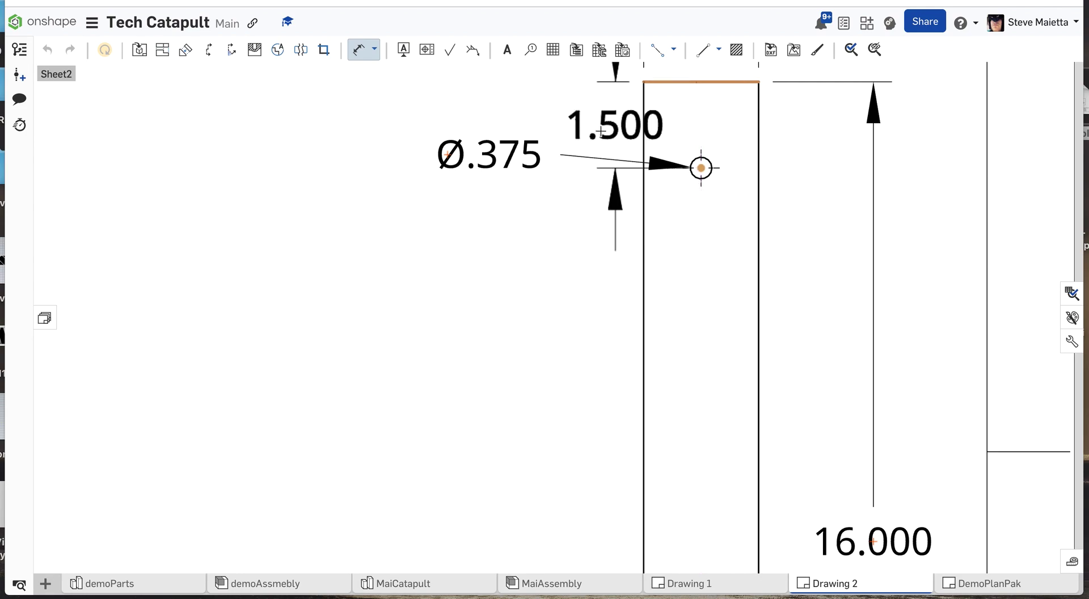
click(573, 131)
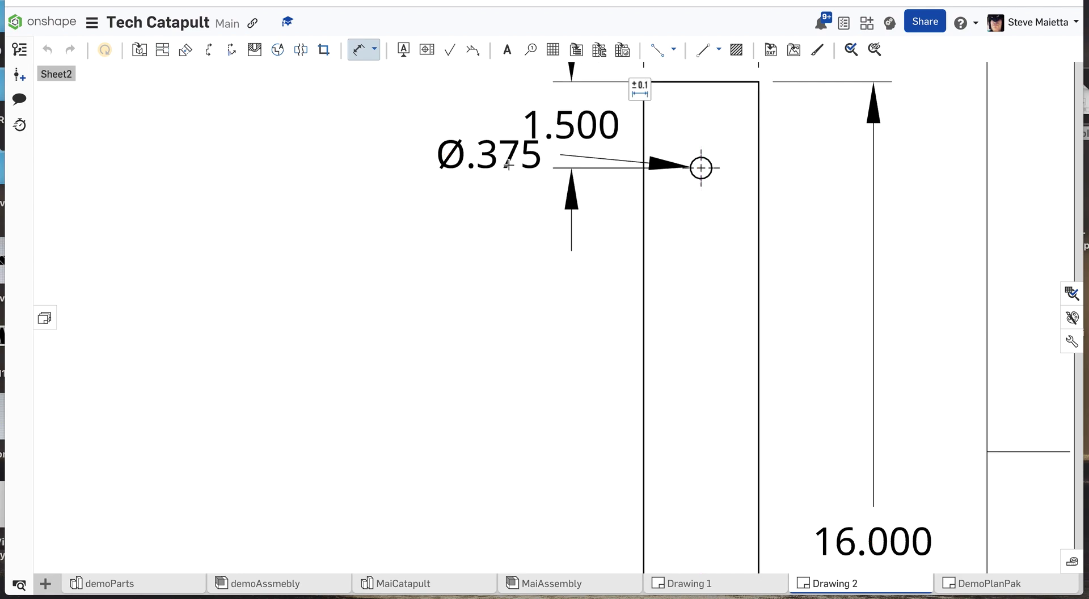
key(Escape)
mouse_move(483, 152)
mouse_down()
mouse_move(494, 277)
mouse_move(471, 346)
mouse_up()
scroll(471, 346, down, 5)
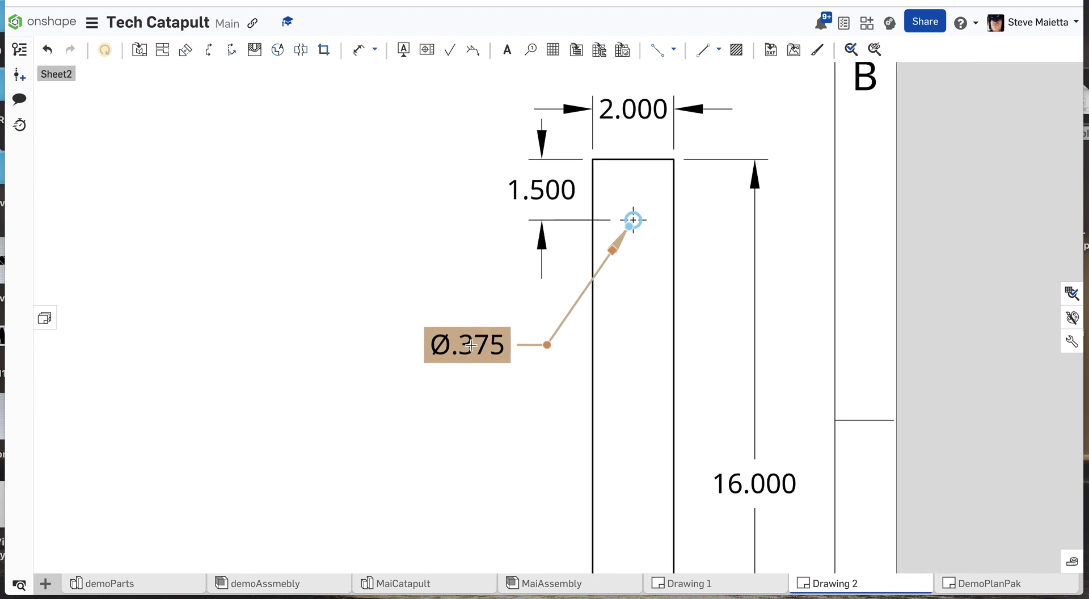
Dimension the lower hole's center from the bottom edge of Upright16 and move its diameter label up clear of the new dimension.
scroll(479, 393, up, 1)
scroll(480, 393, up, 2)
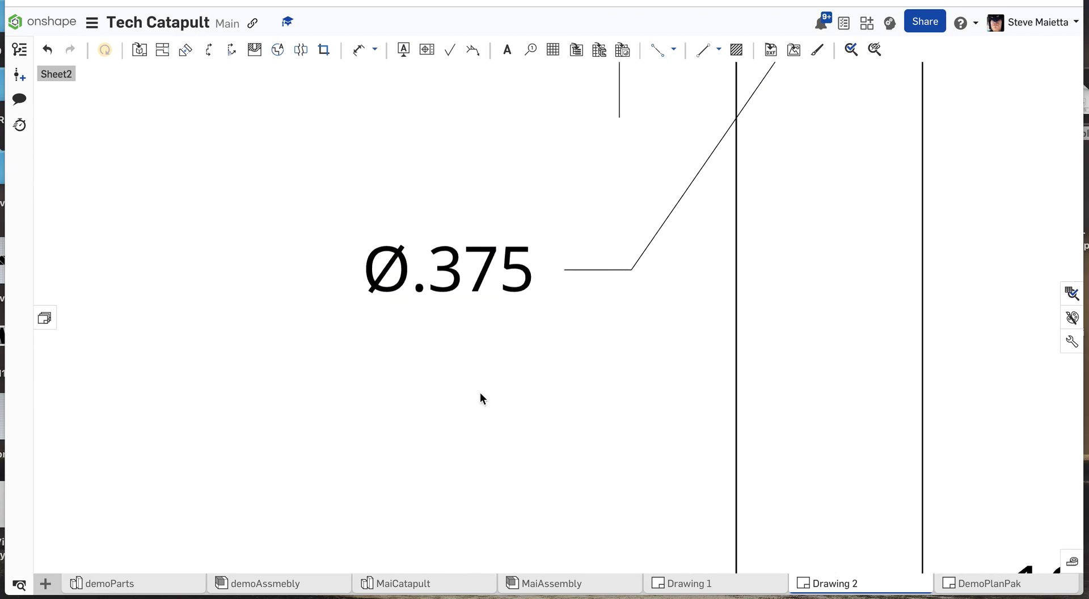
scroll(480, 393, down, 10)
scroll(486, 441, up, 1)
scroll(485, 441, up, 6)
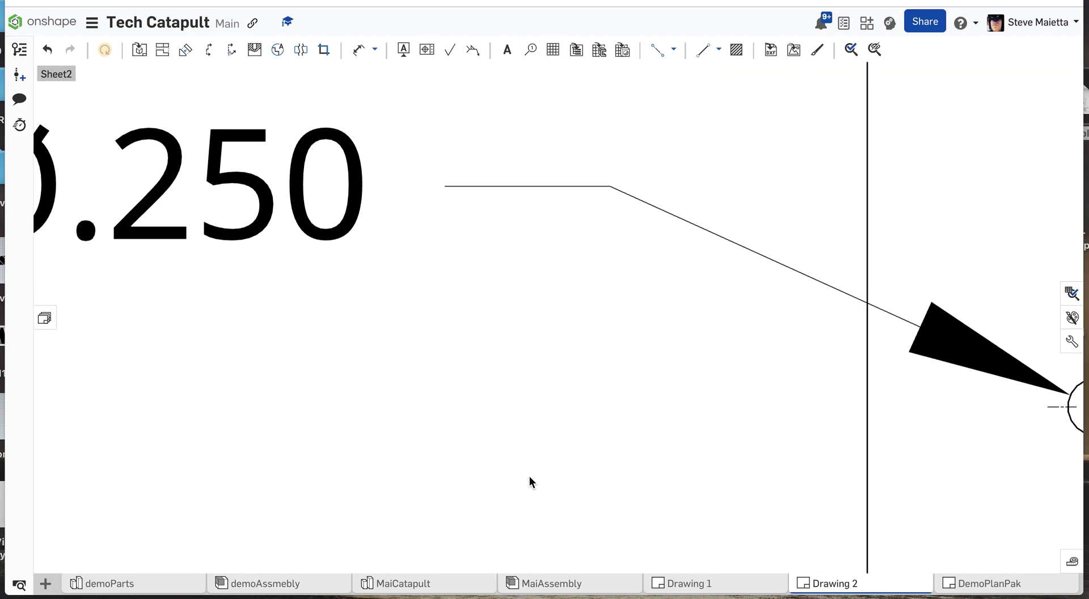
scroll(593, 486, down, 4)
scroll(652, 494, up, 4)
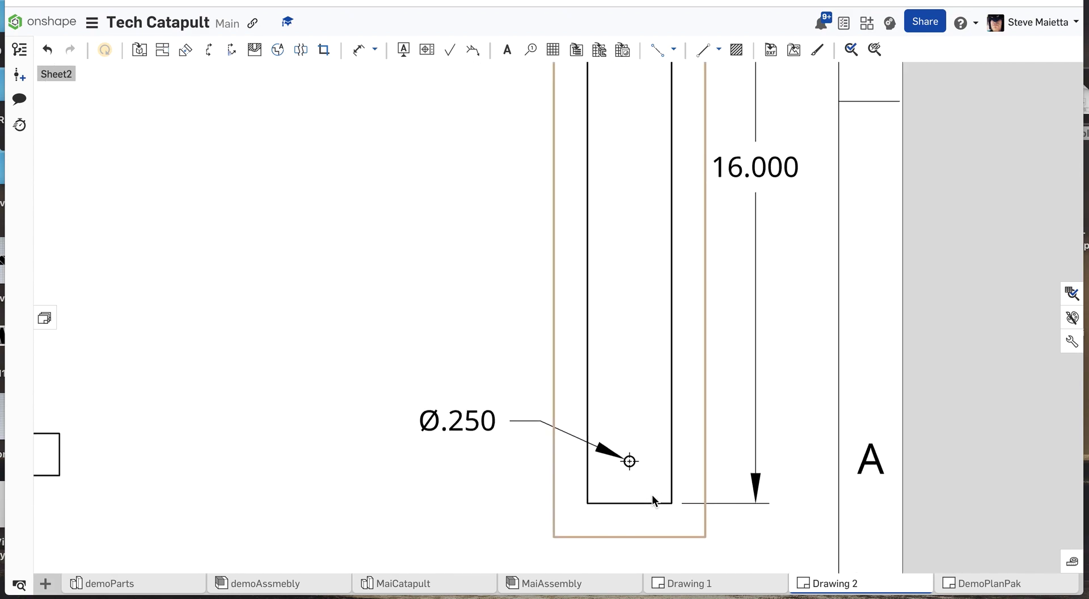
key(d)
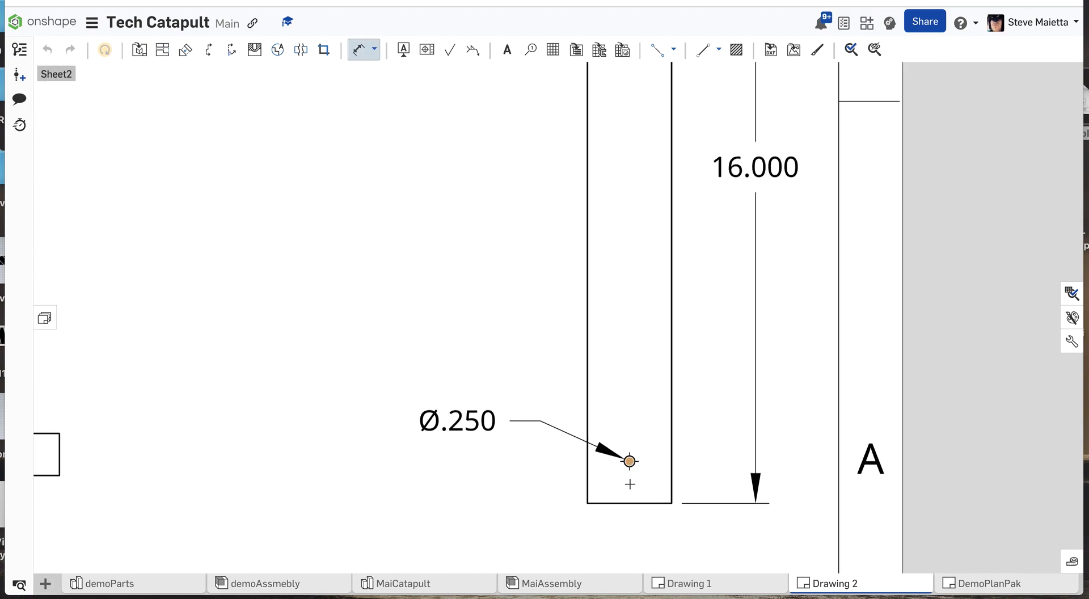
click(628, 502)
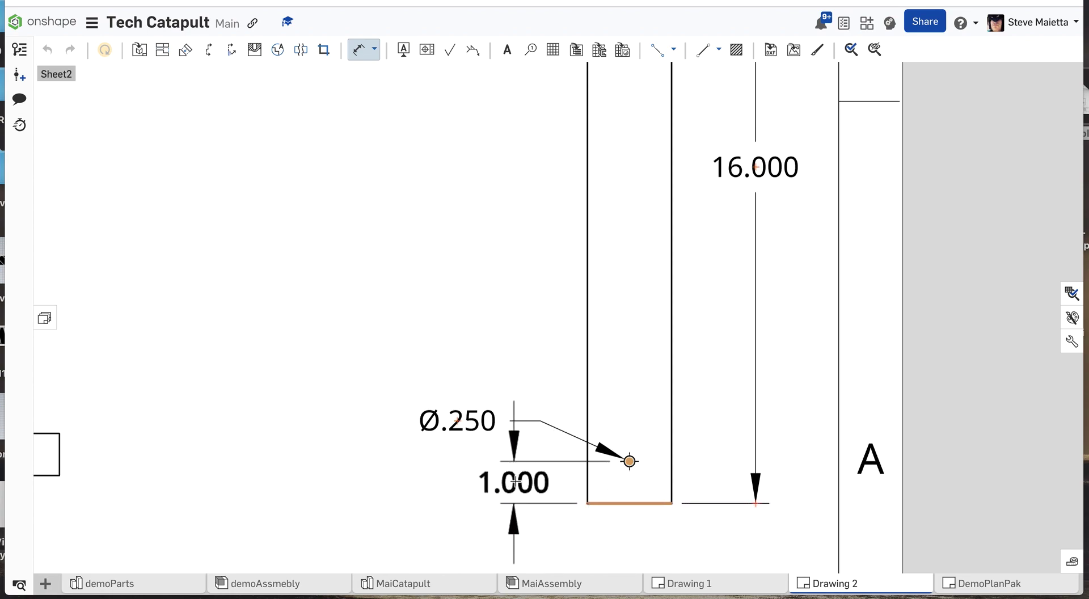
click(514, 482)
key(Escape)
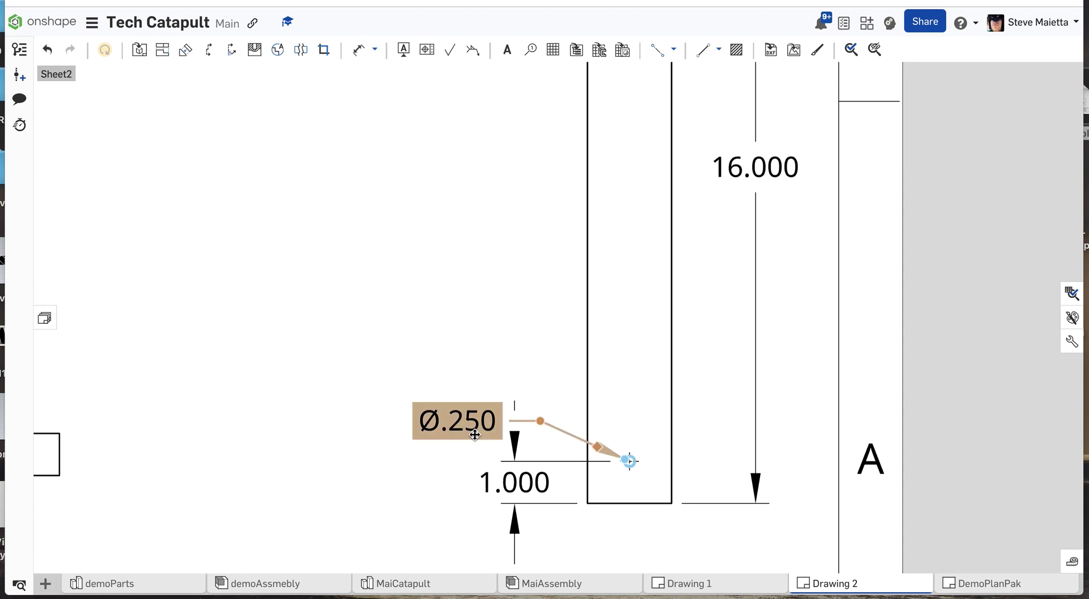
drag(465, 423, 459, 364)
Replace the drawing number placeholder in Sheet2's title block with "Main Parts".
scroll(458, 364, down, 1)
scroll(459, 363, up, 3)
scroll(458, 363, down, 3)
scroll(458, 363, down, 5)
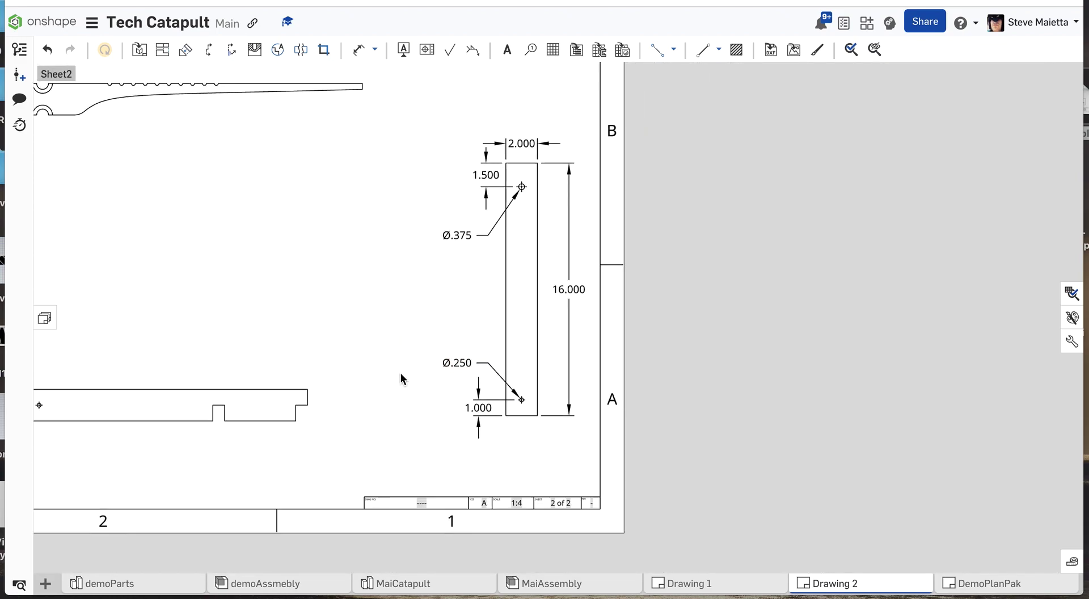
scroll(401, 378, down, 1)
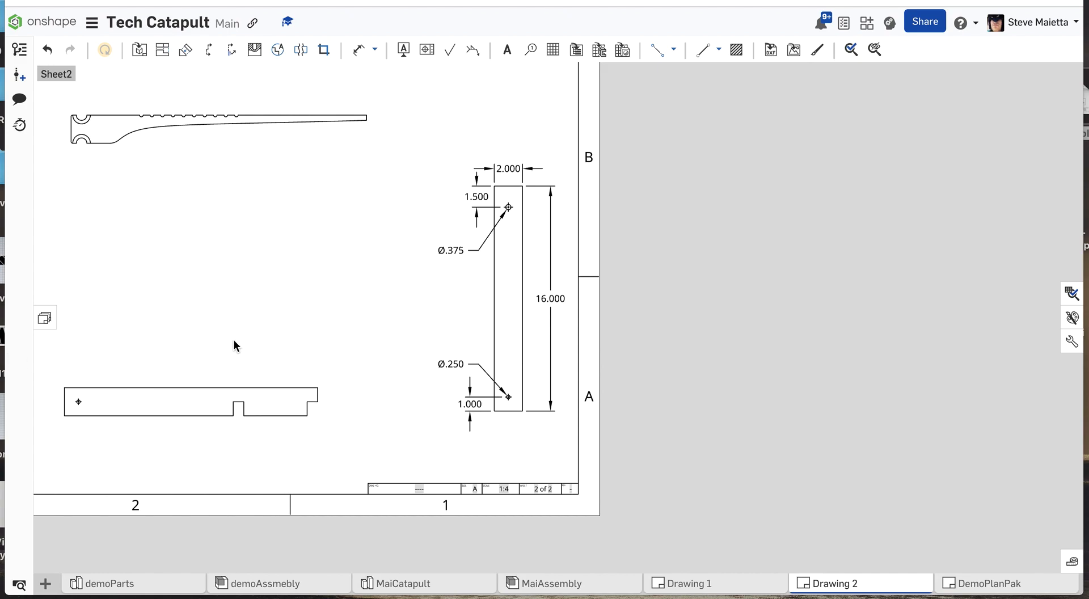
scroll(411, 499, up, 5)
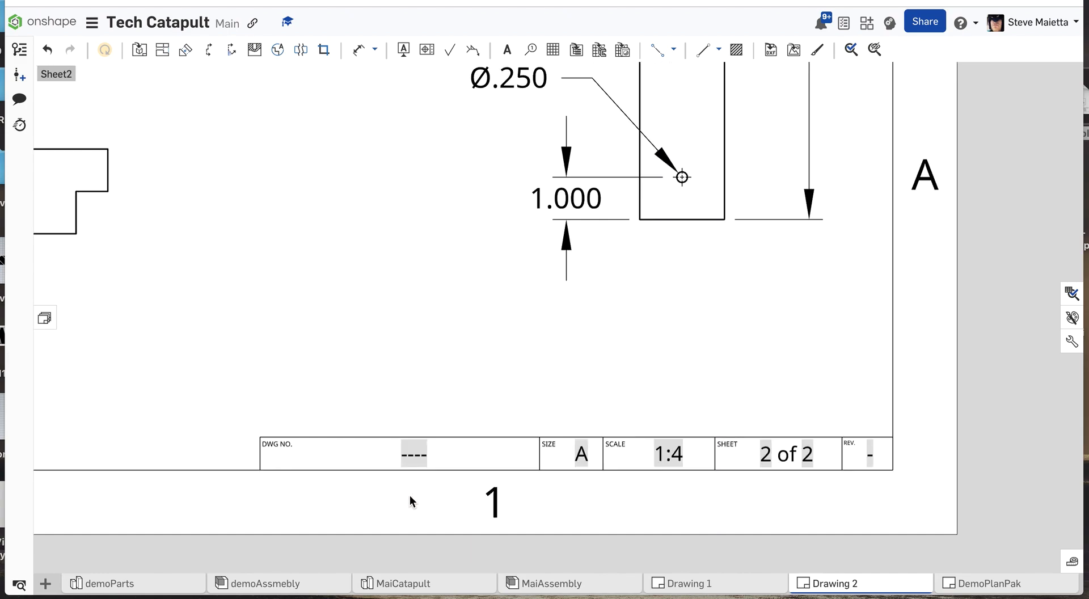
scroll(410, 495, up, 1)
double_click(416, 451)
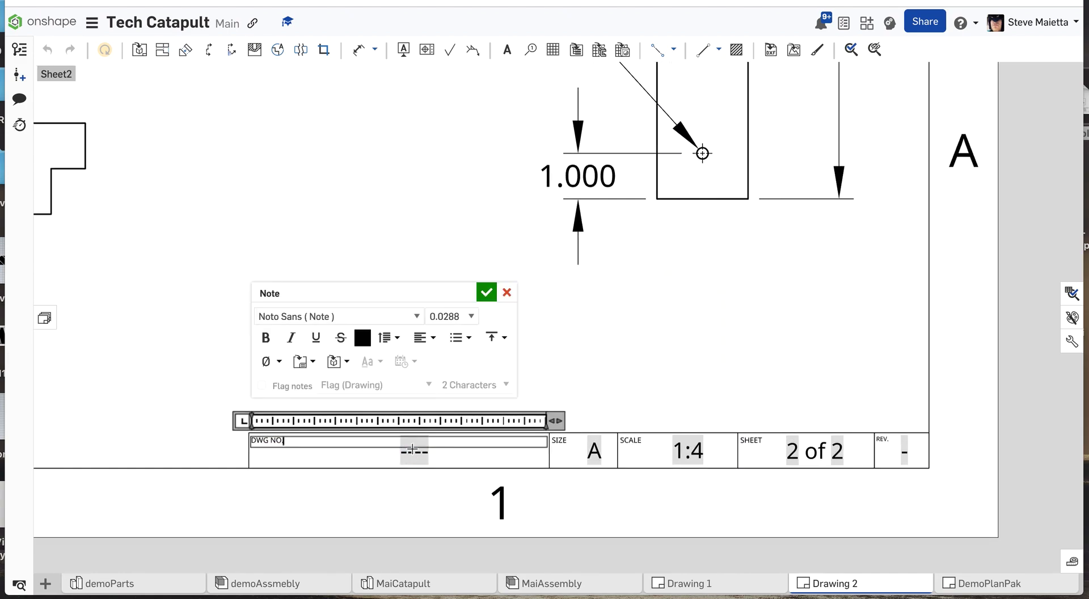
click(505, 296)
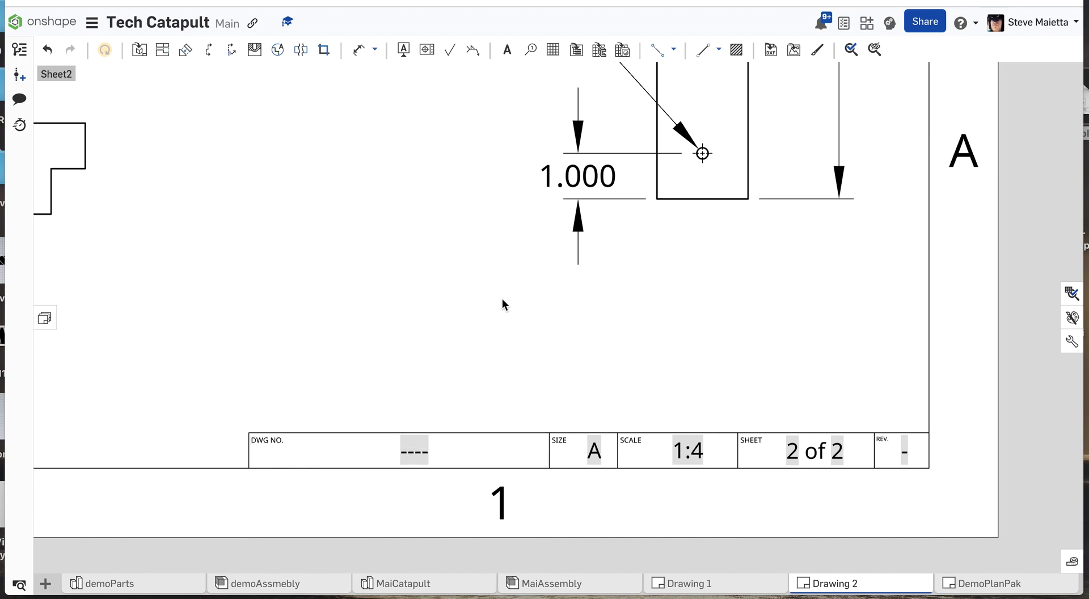
click(419, 452)
double_click(418, 451)
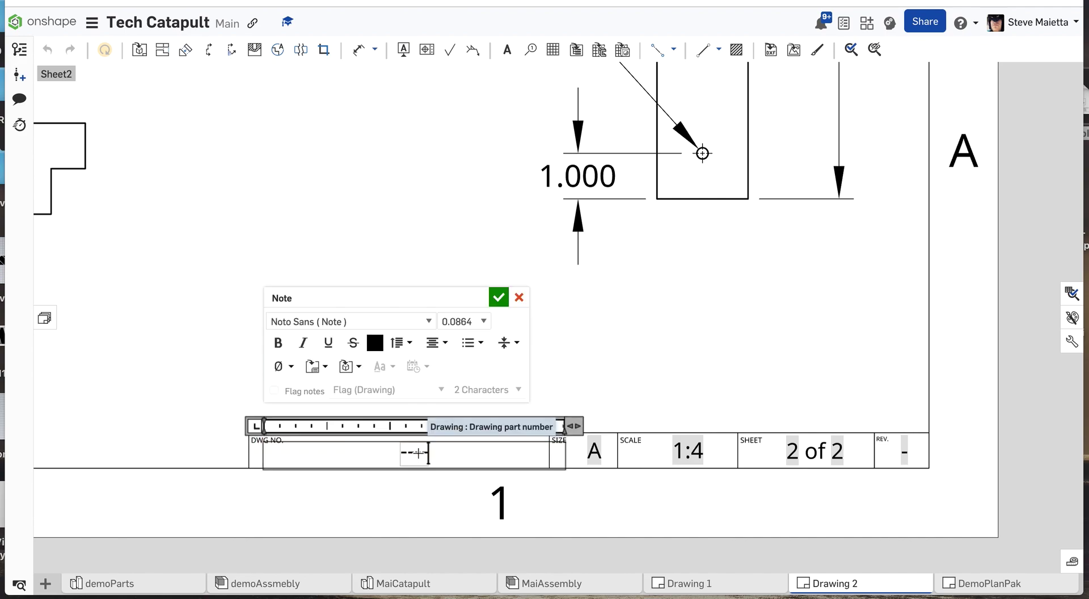
key(BackSpace)
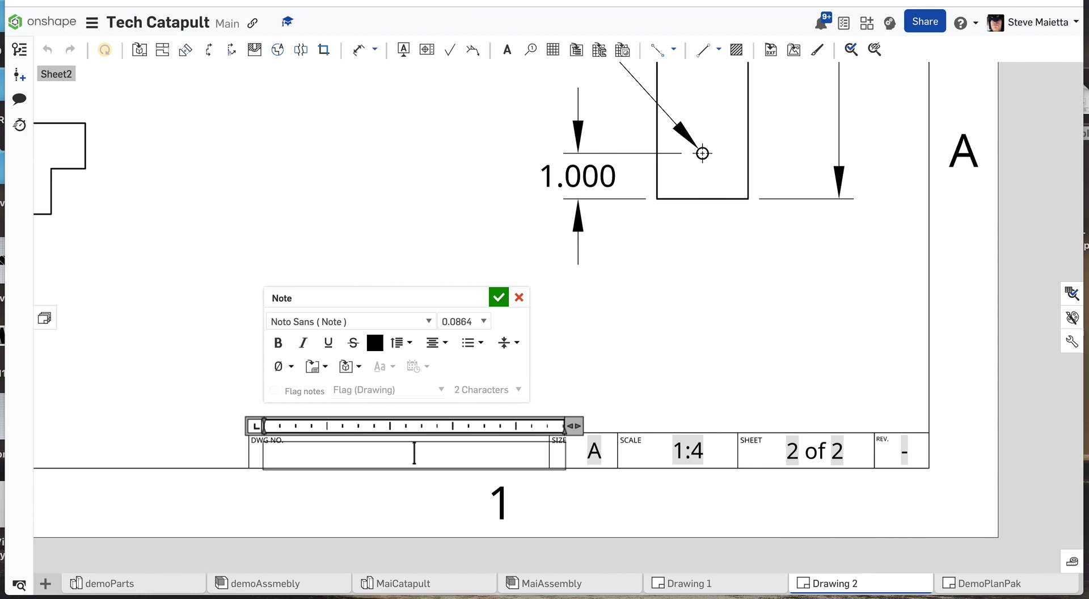
text(Main Parts)
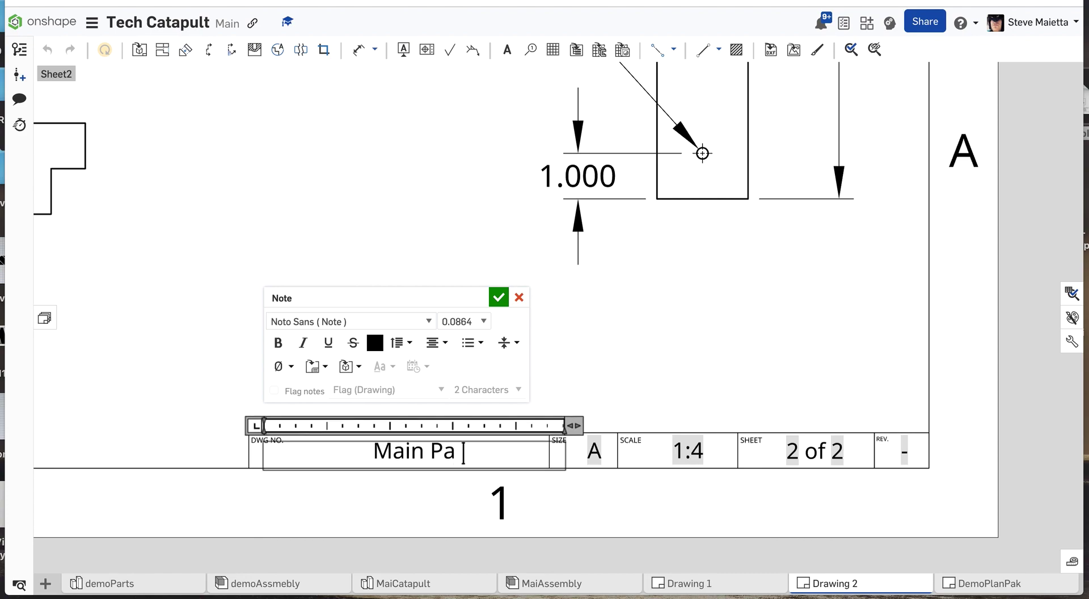
click(500, 297)
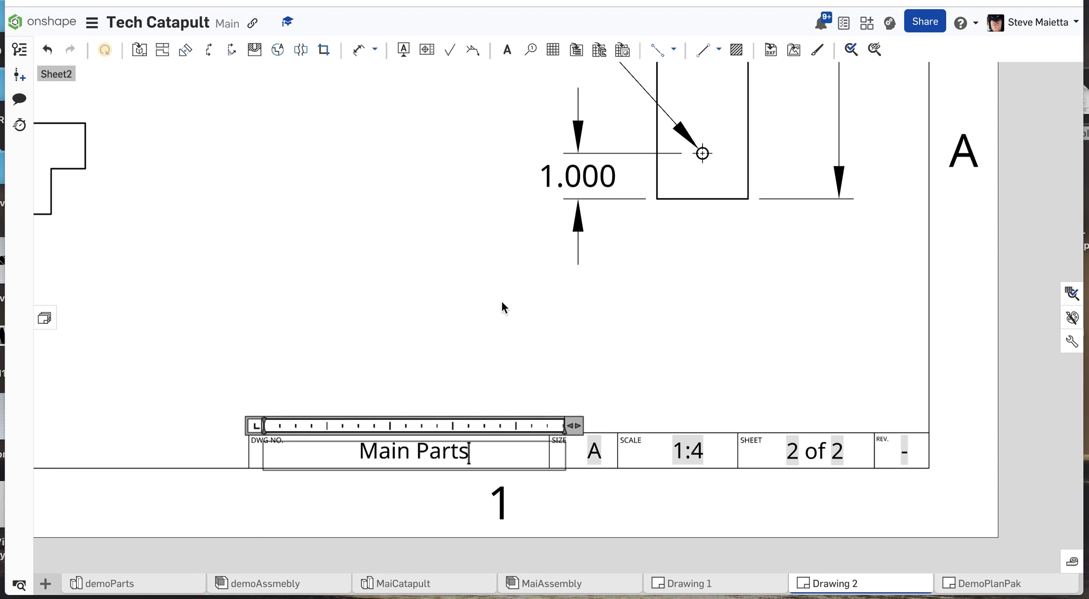
Review the list of sheets and views in Drawing 2, and hide the list again.
scroll(519, 302, down, 4)
scroll(518, 300, down, 5)
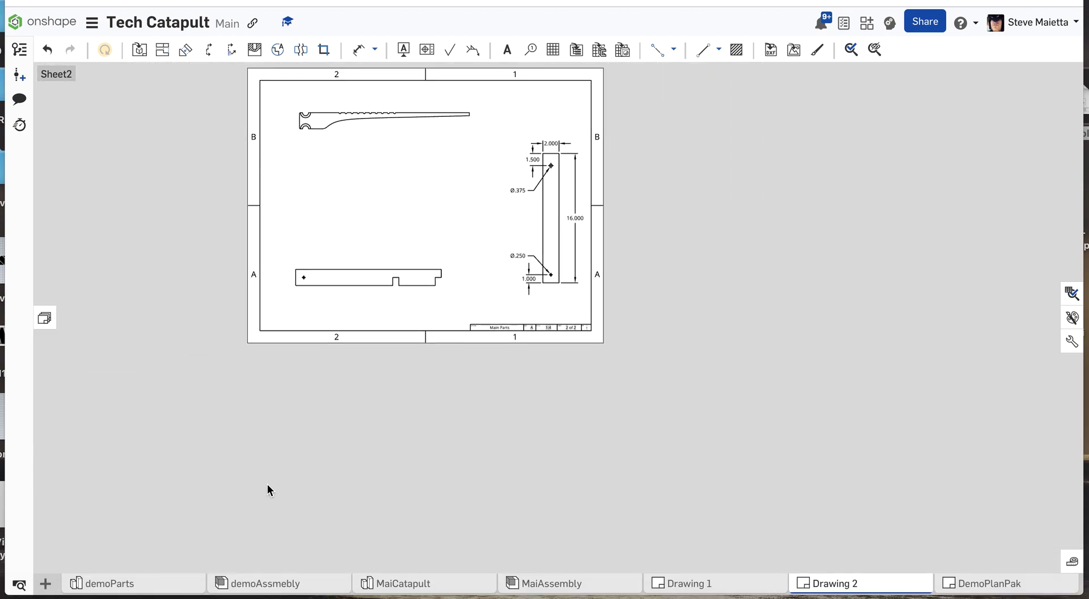
click(44, 317)
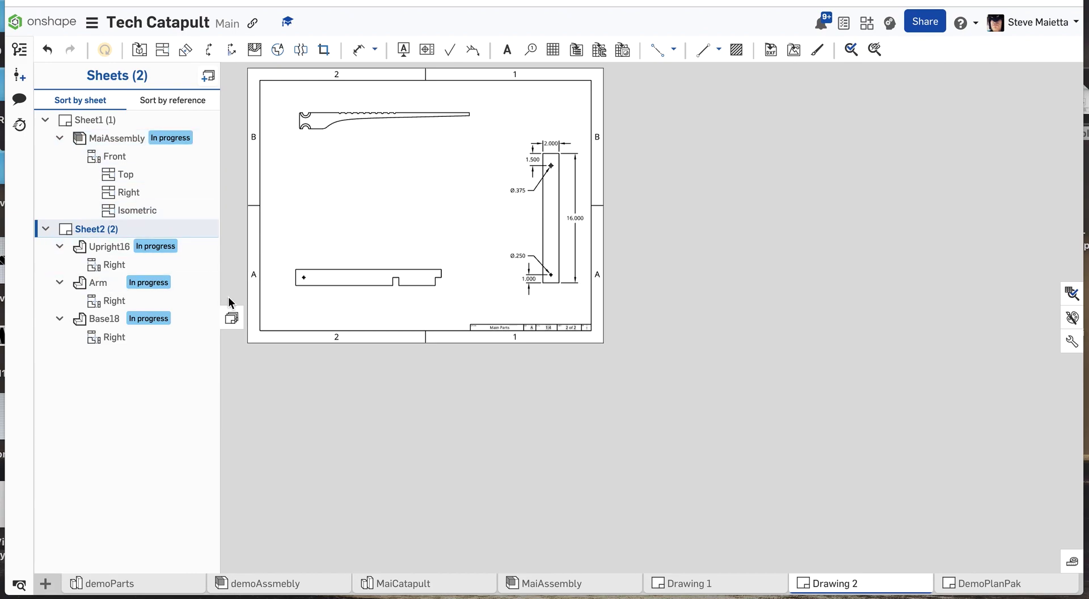
click(231, 318)
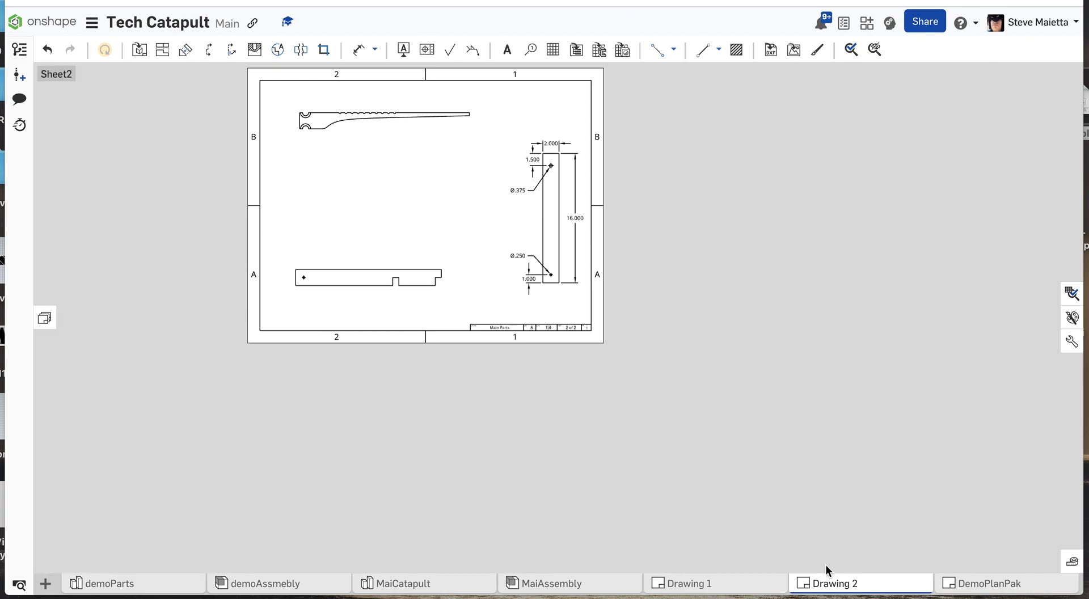
Check the export options for Drawing 2 and close them without exporting.
right_click(829, 582)
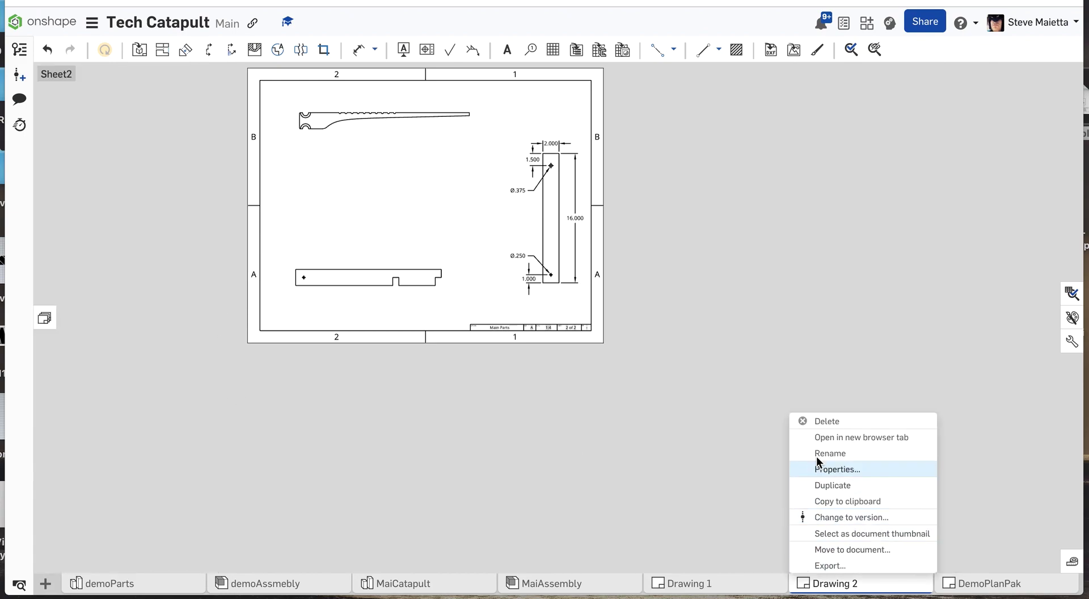
click(826, 565)
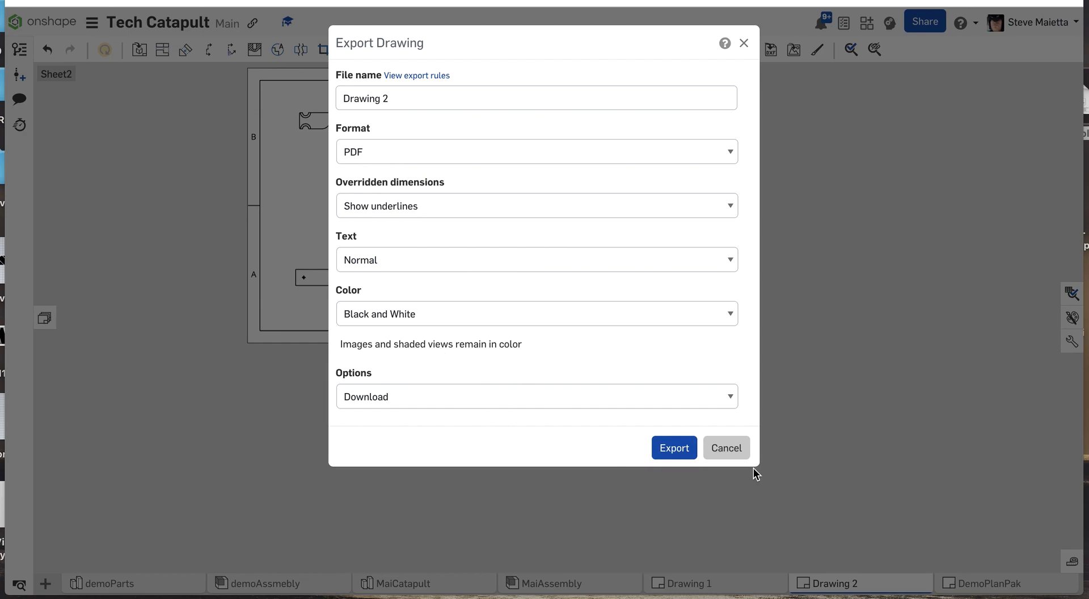
click(734, 448)
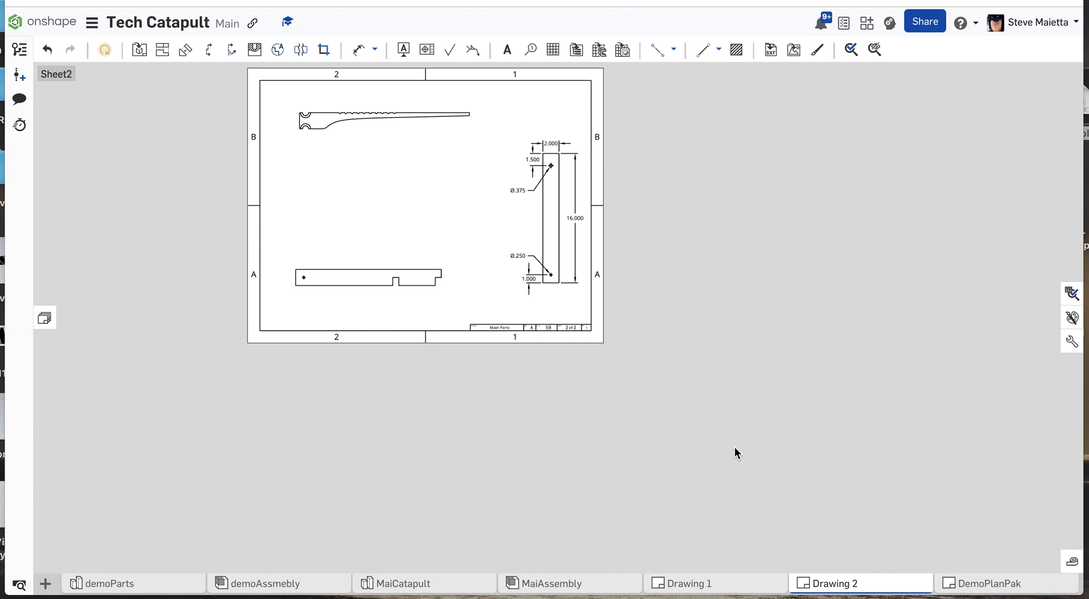
Open Sheet2 of Drawing 1 and examine the dimensioned part views, especially the Arm's notched end and grooves.
click(685, 585)
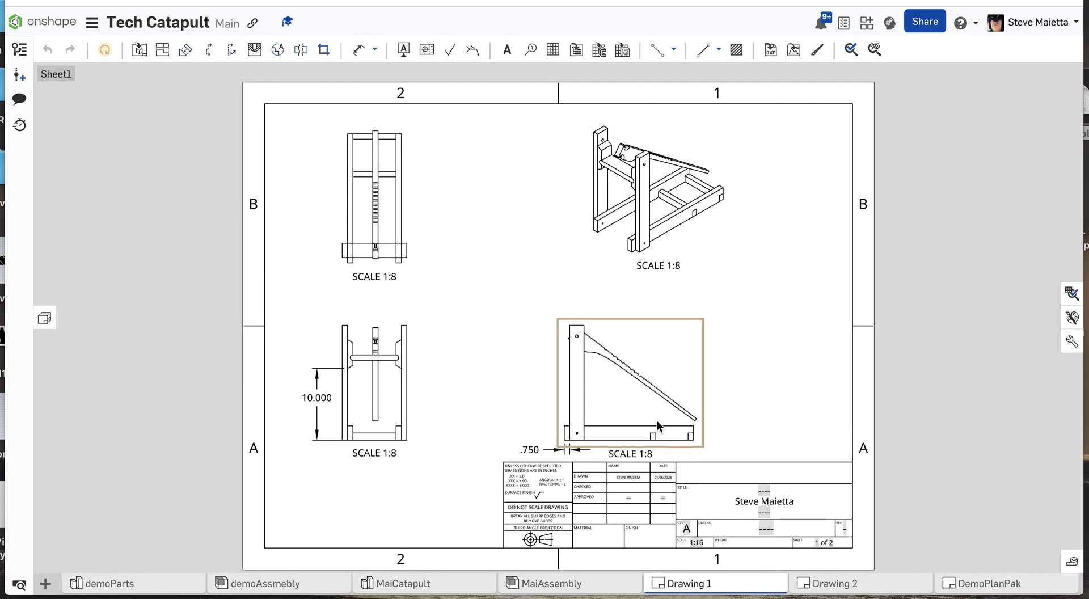
click(44, 317)
click(63, 230)
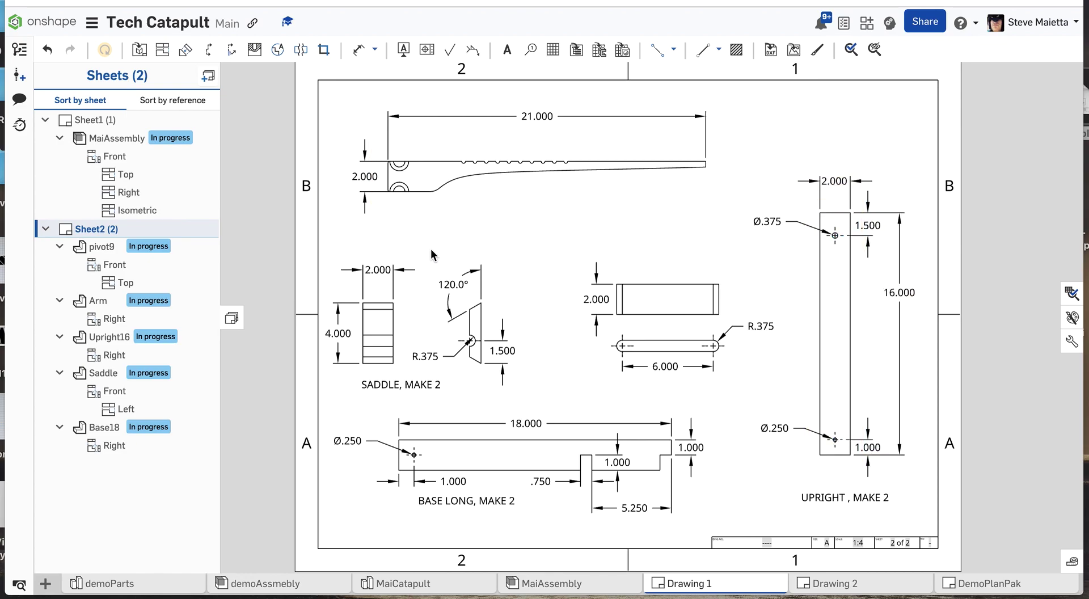
scroll(397, 168, up, 1)
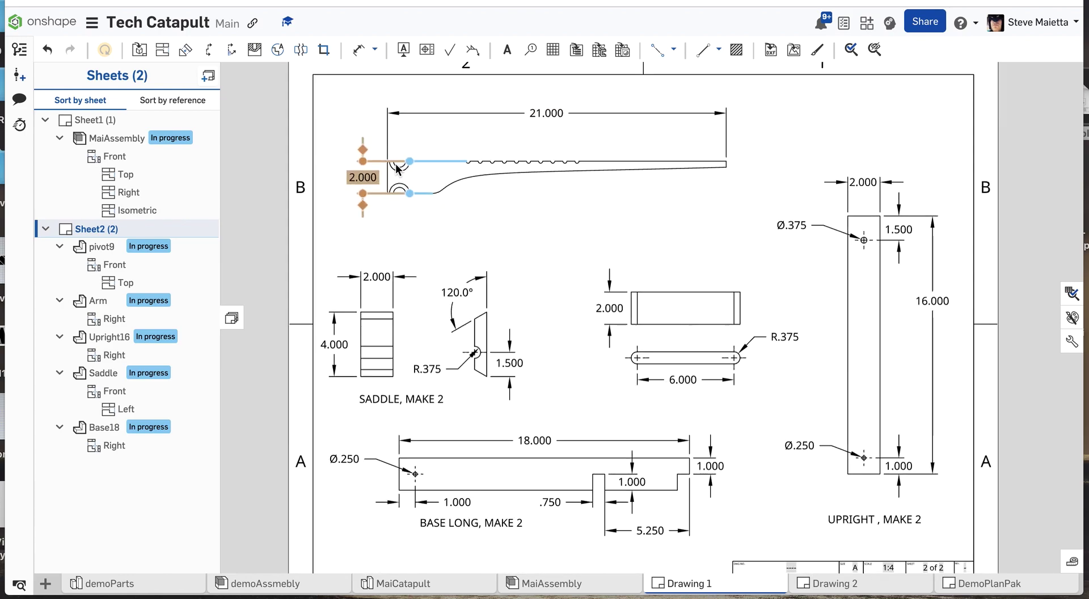
scroll(398, 167, up, 5)
scroll(397, 167, down, 3)
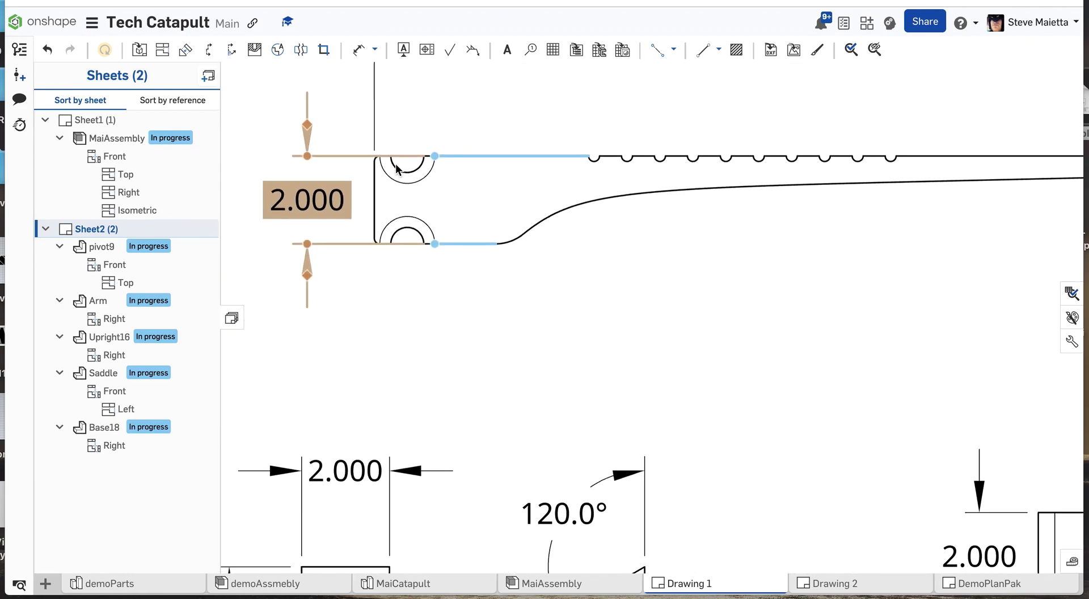
scroll(671, 162, down, 8)
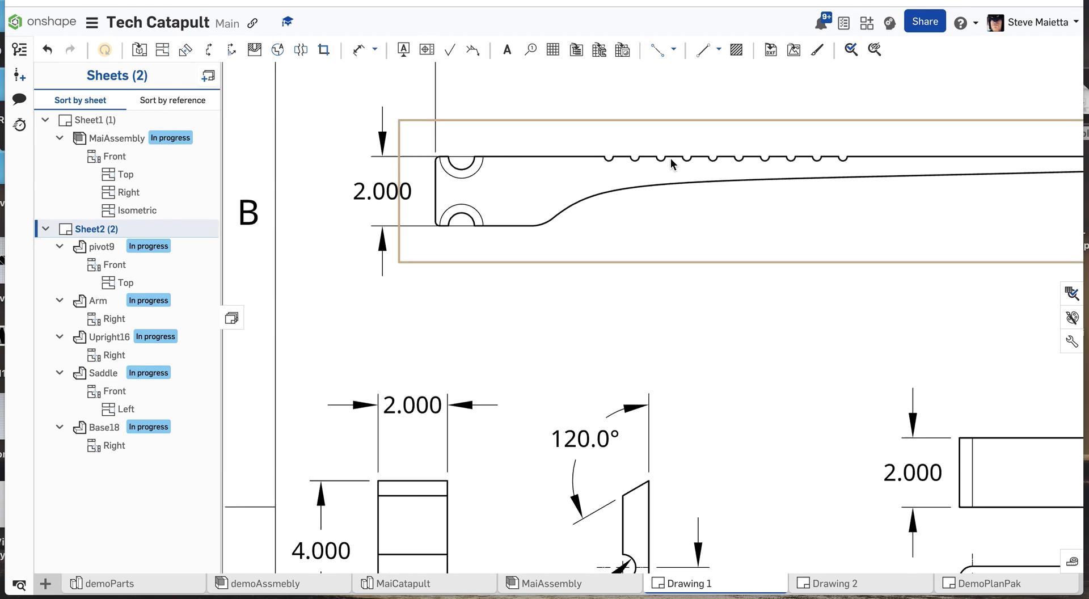
scroll(671, 158, up, 2)
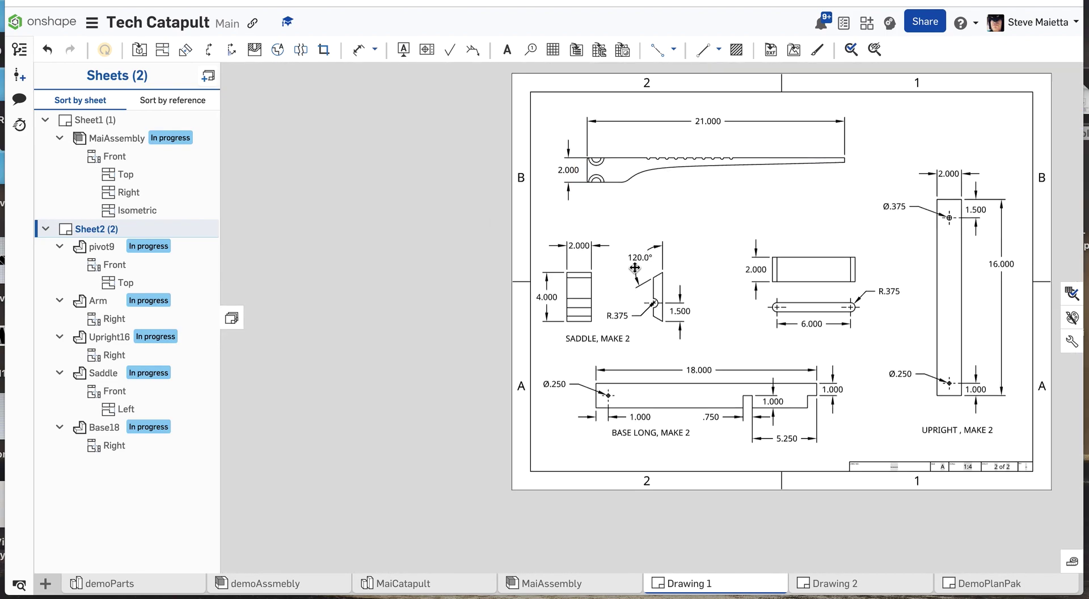